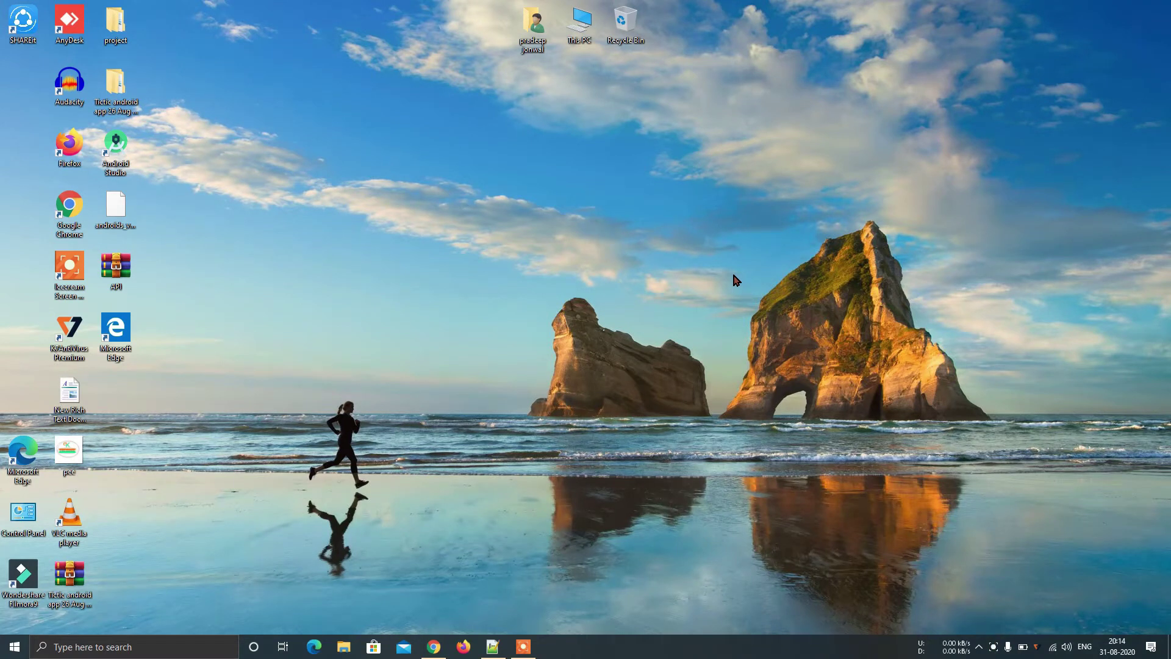
# Refresh the Windows desktop twice from its right-click menu
pyautogui.rightClick(515, 206)
pyautogui.click(552, 255)
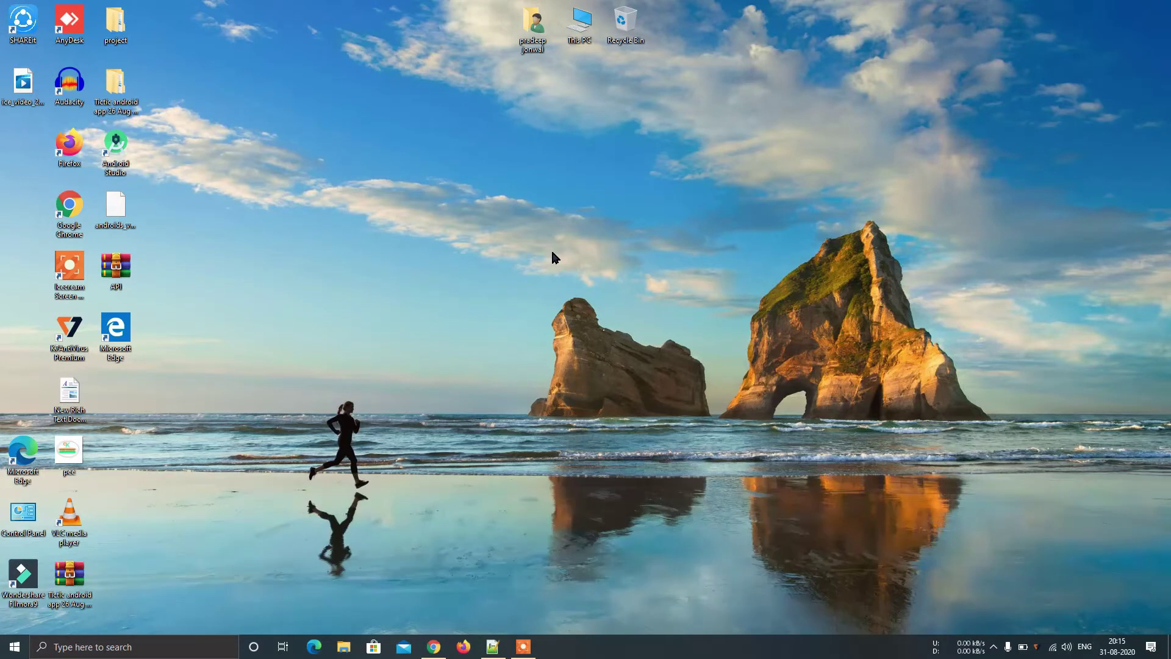
pyautogui.rightClick(603, 152)
pyautogui.click(632, 205)
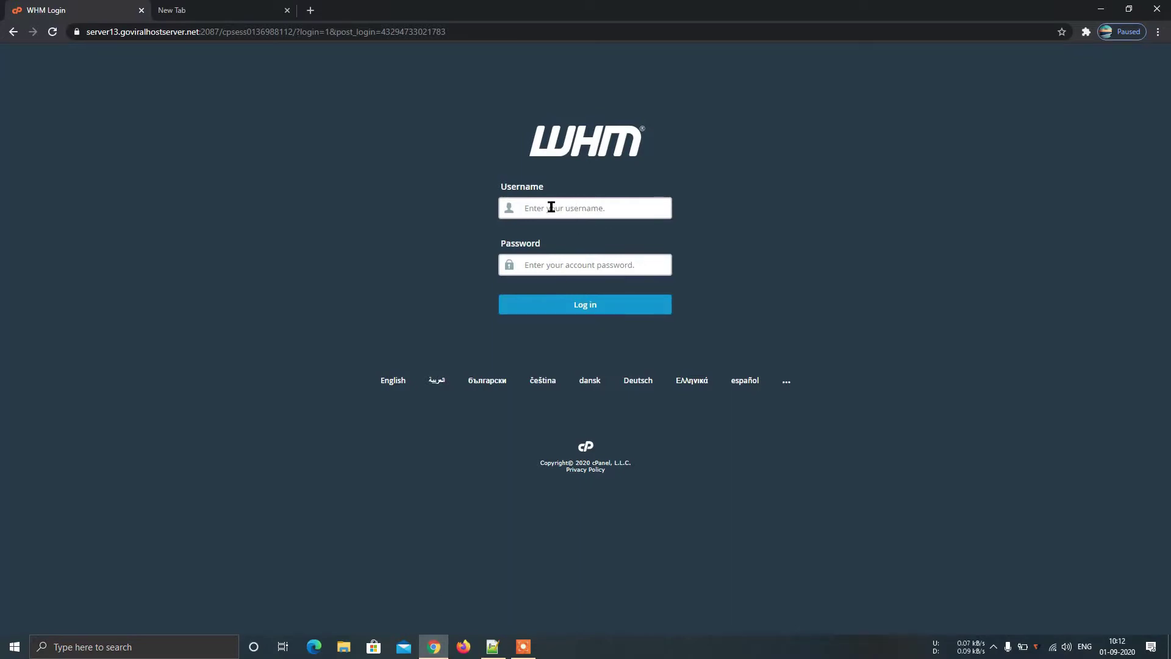
# Fill in the saved admin username and copy the password from Notepad++
pyautogui.click(581, 208)
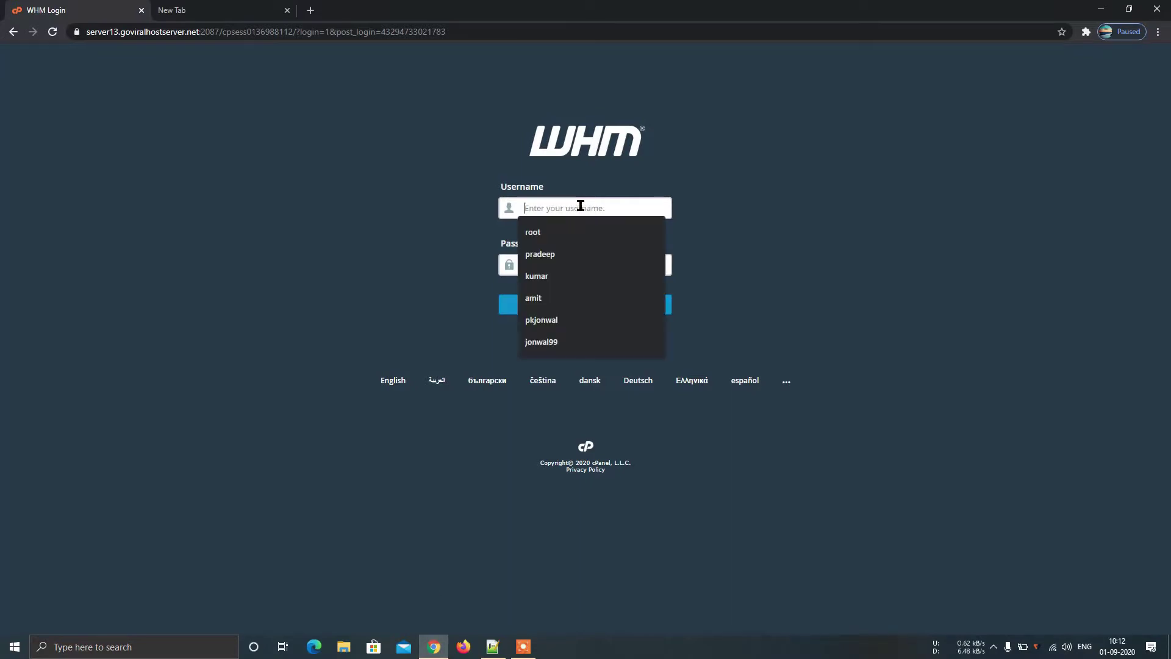
pyautogui.click(535, 233)
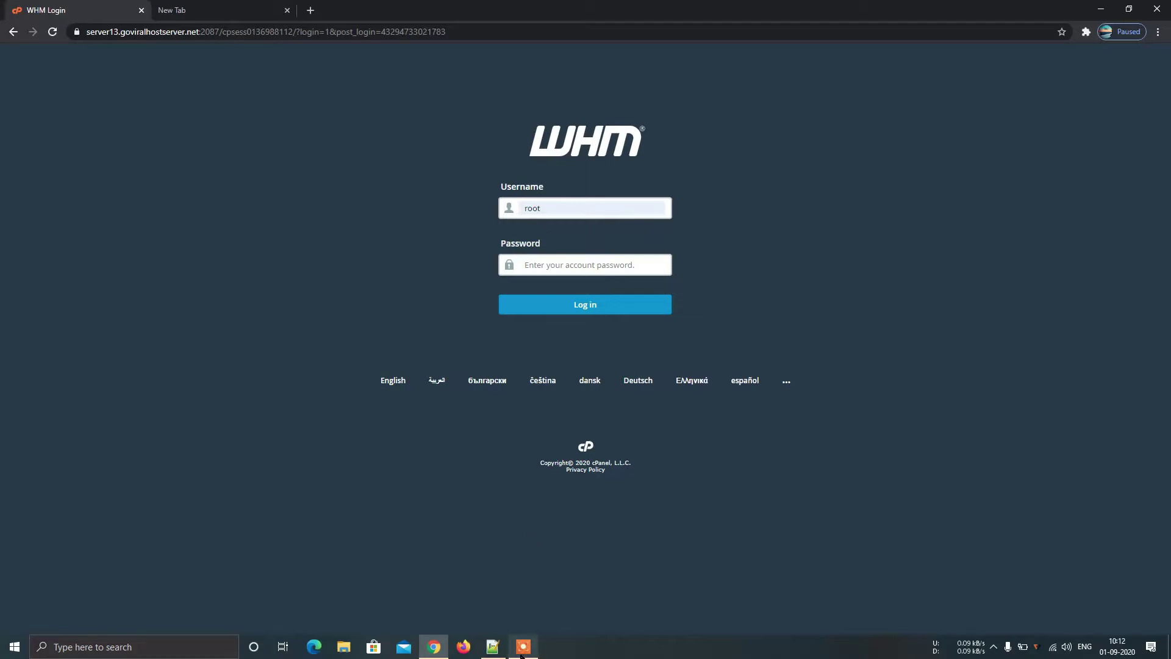
pyautogui.click(493, 647)
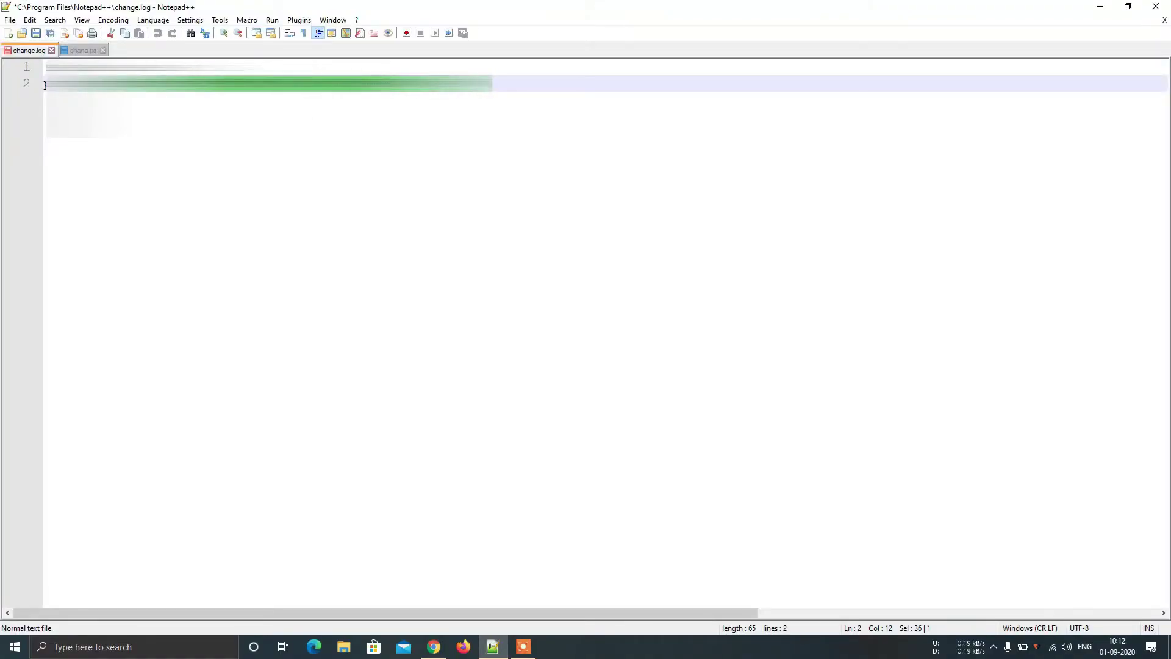
pyautogui.hotkey('shift', 'Up')
pyautogui.hotkey('shift', 'Down')
pyautogui.hotkey('shift', 'Left')
pyautogui.hotkey('shift', 'F10')
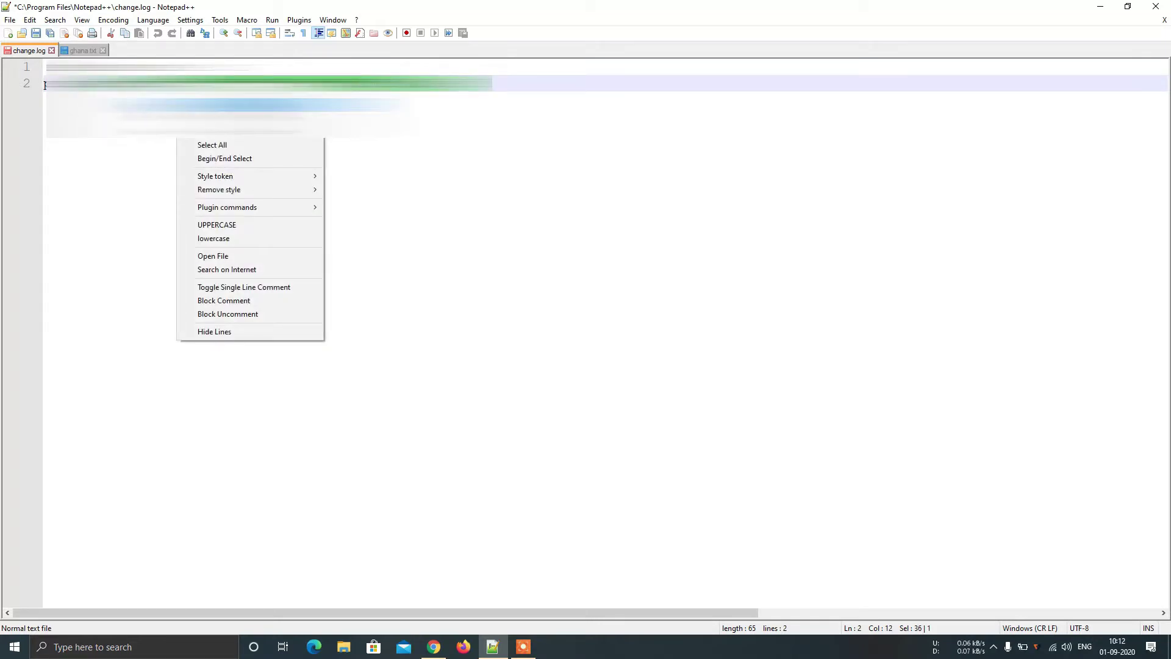
pyautogui.press('Escape')
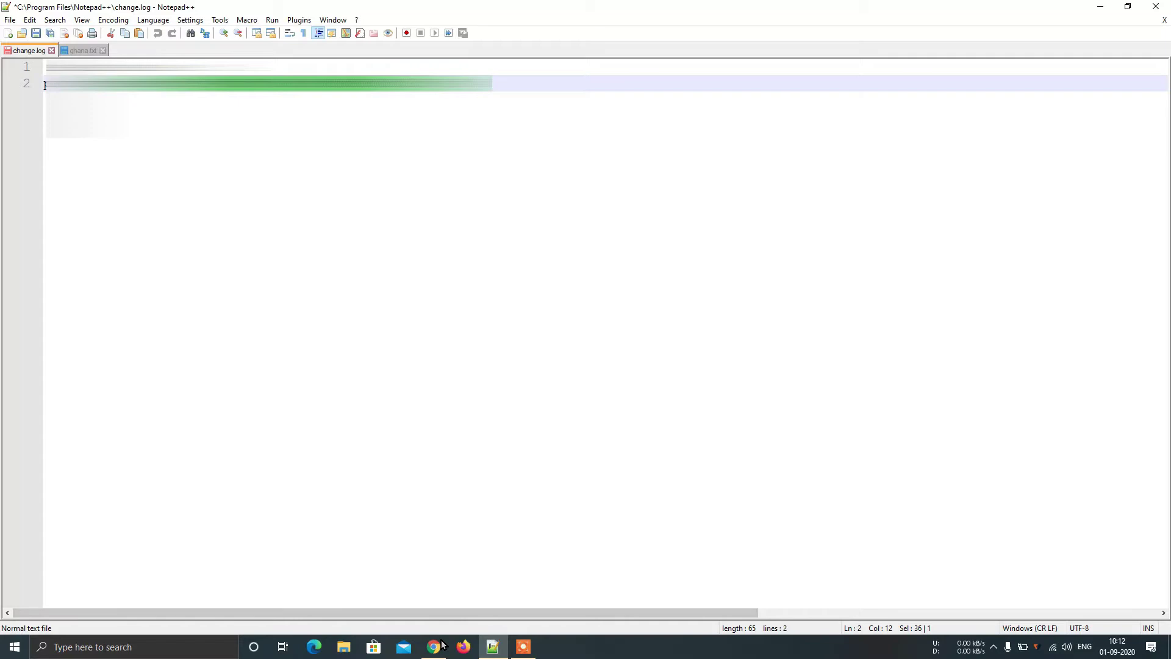
# Paste the password into the WHM Password field and log in
pyautogui.click(435, 647)
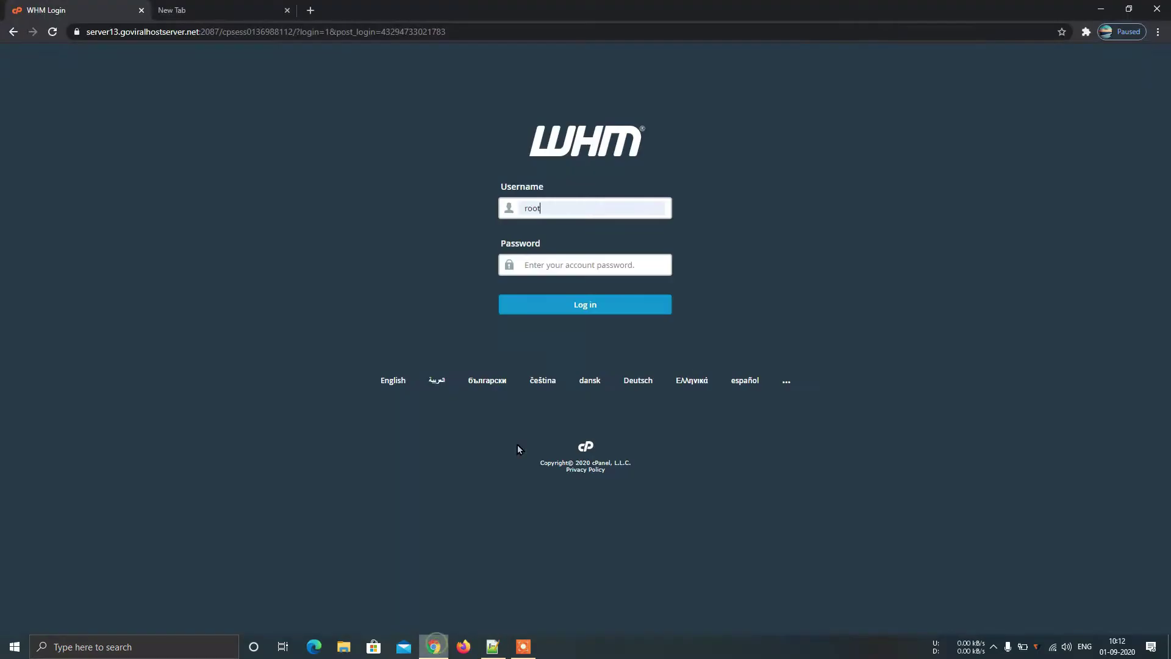
pyautogui.rightClick(564, 267)
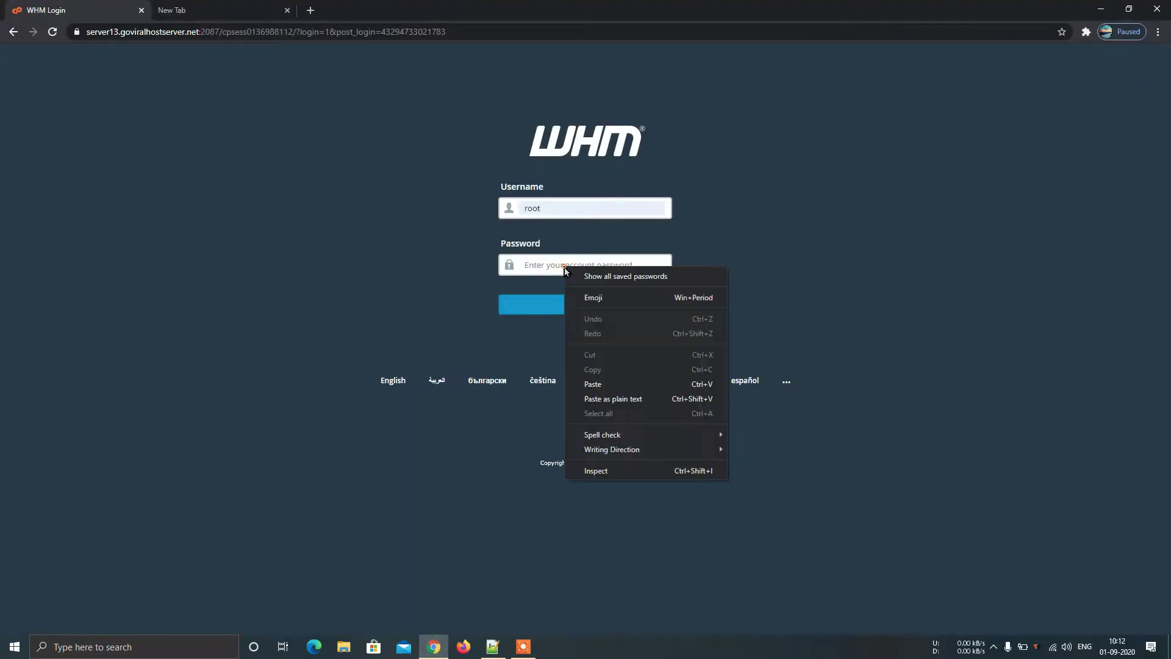
pyautogui.click(593, 384)
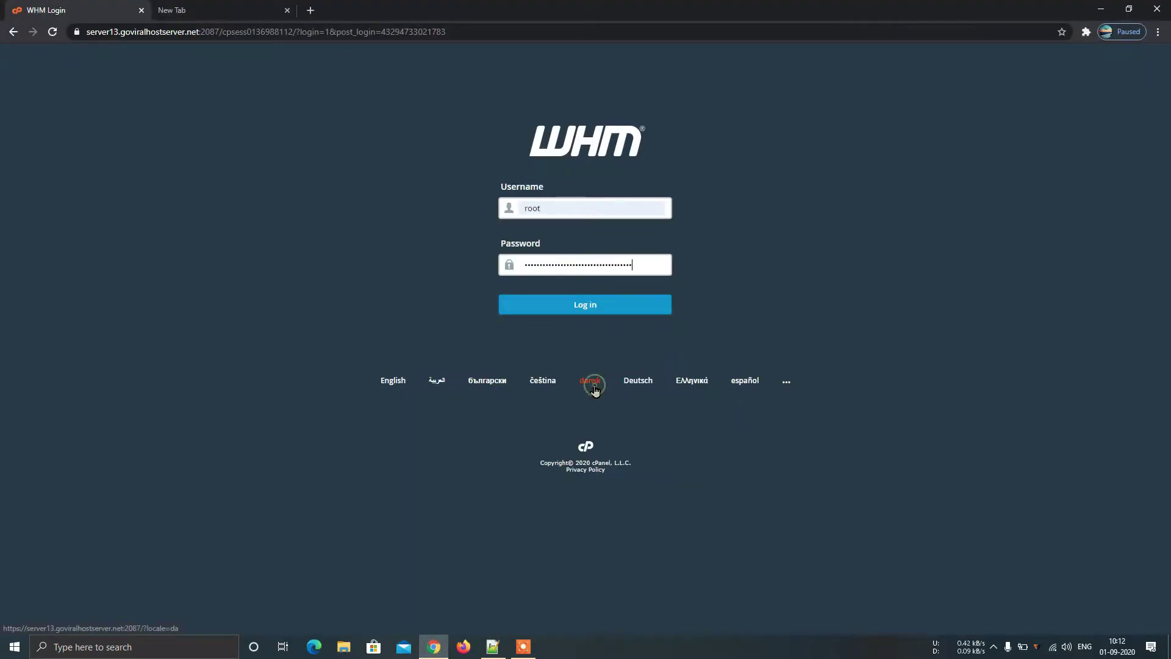
pyautogui.click(583, 305)
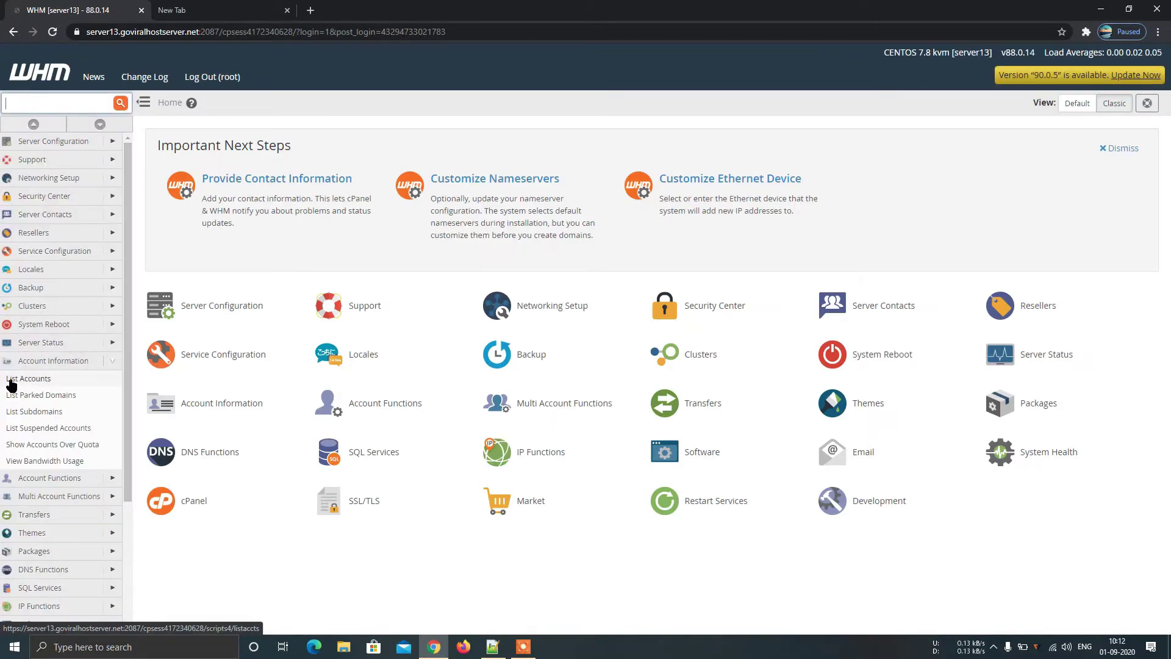
# Open the officalhithop.co account's cPanel from WHM's List Accounts page
pyautogui.click(29, 379)
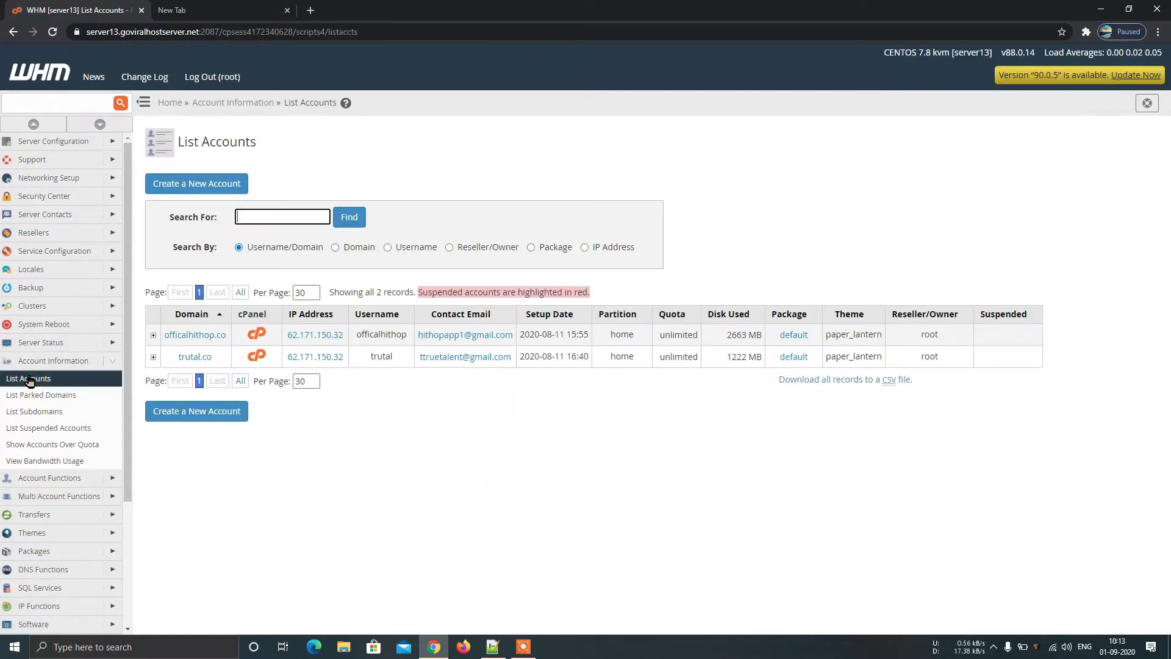
pyautogui.click(256, 336)
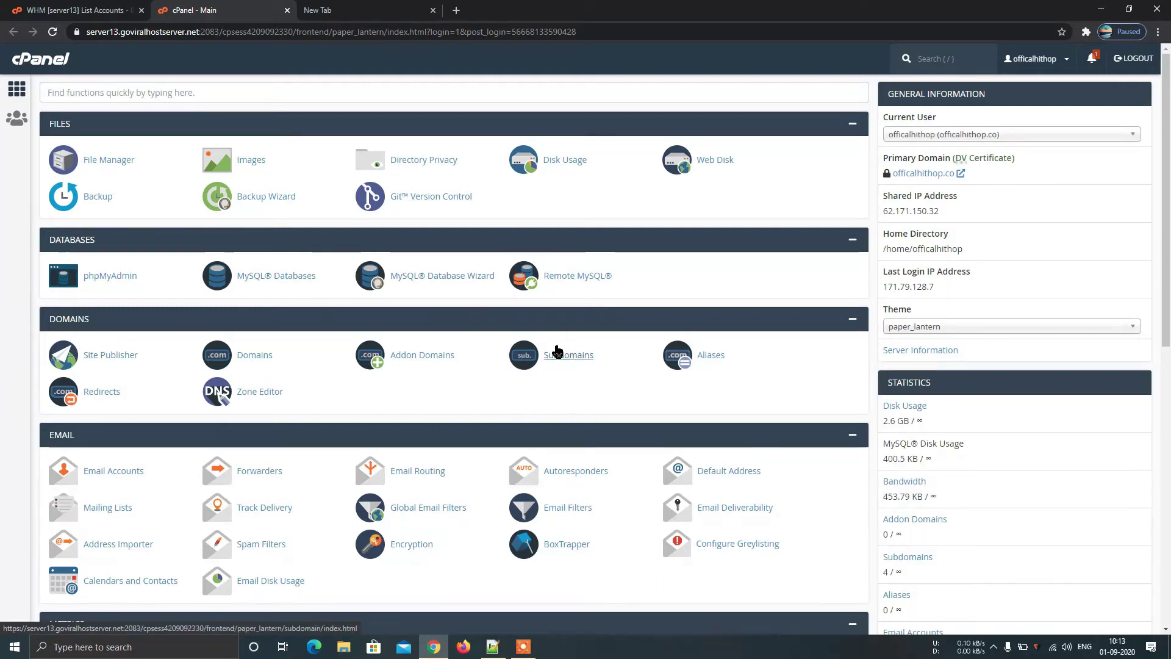
# Create subdomain 'sunil' with document root public_html/sunil
pyautogui.click(551, 357)
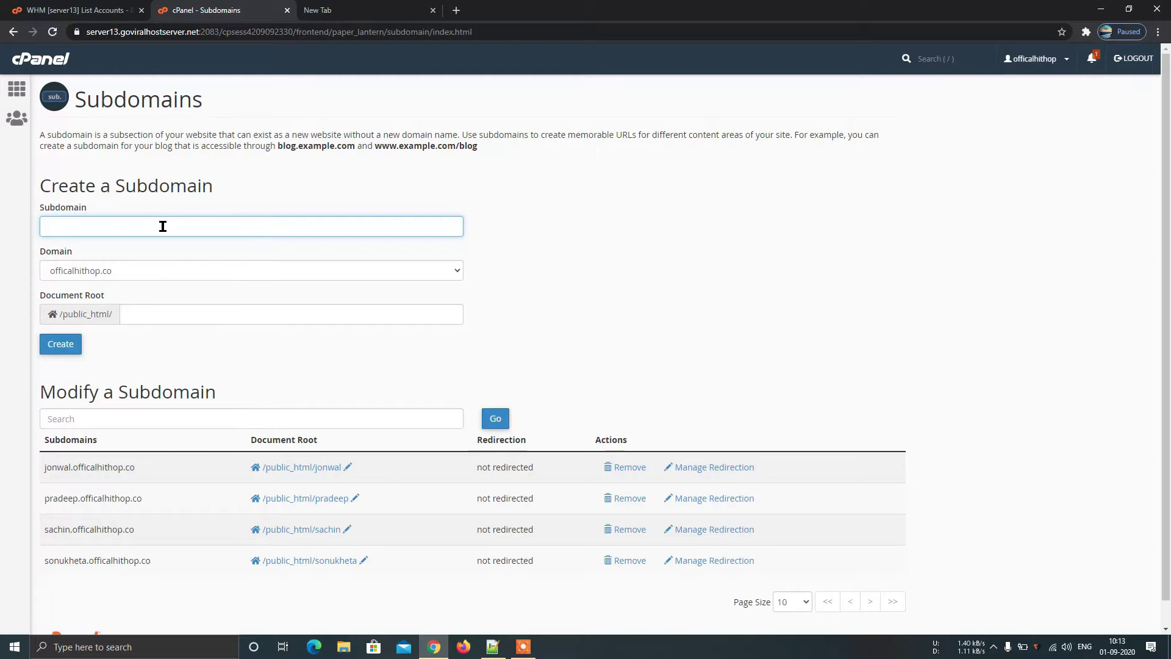
pyautogui.click(163, 227)
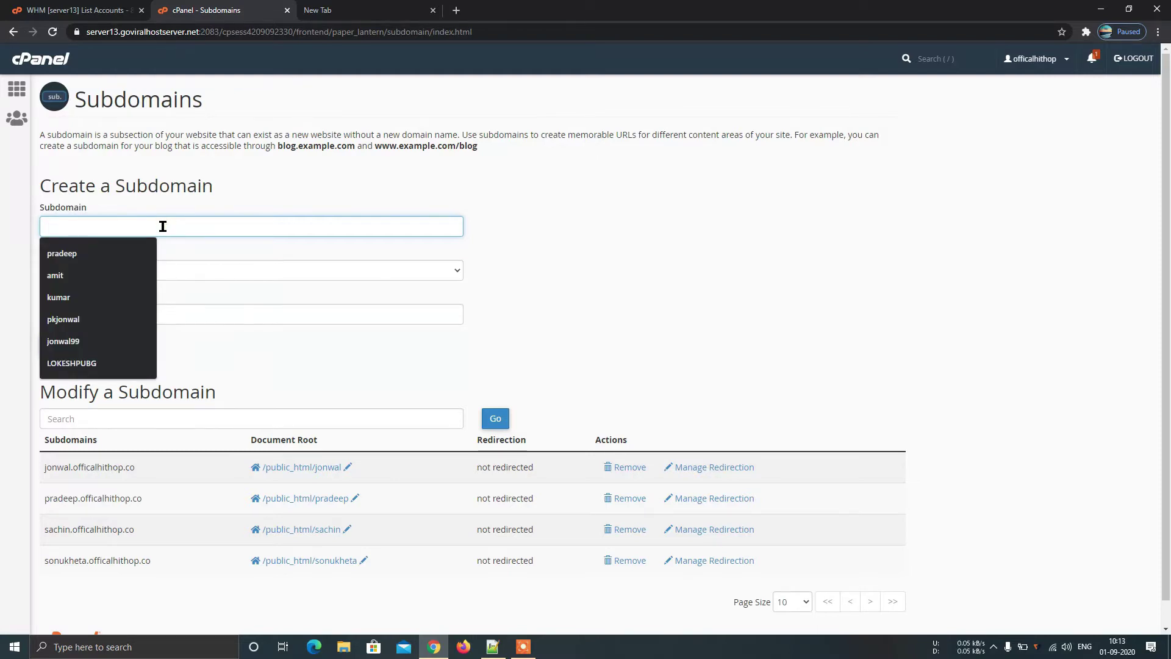
pyautogui.write('s')
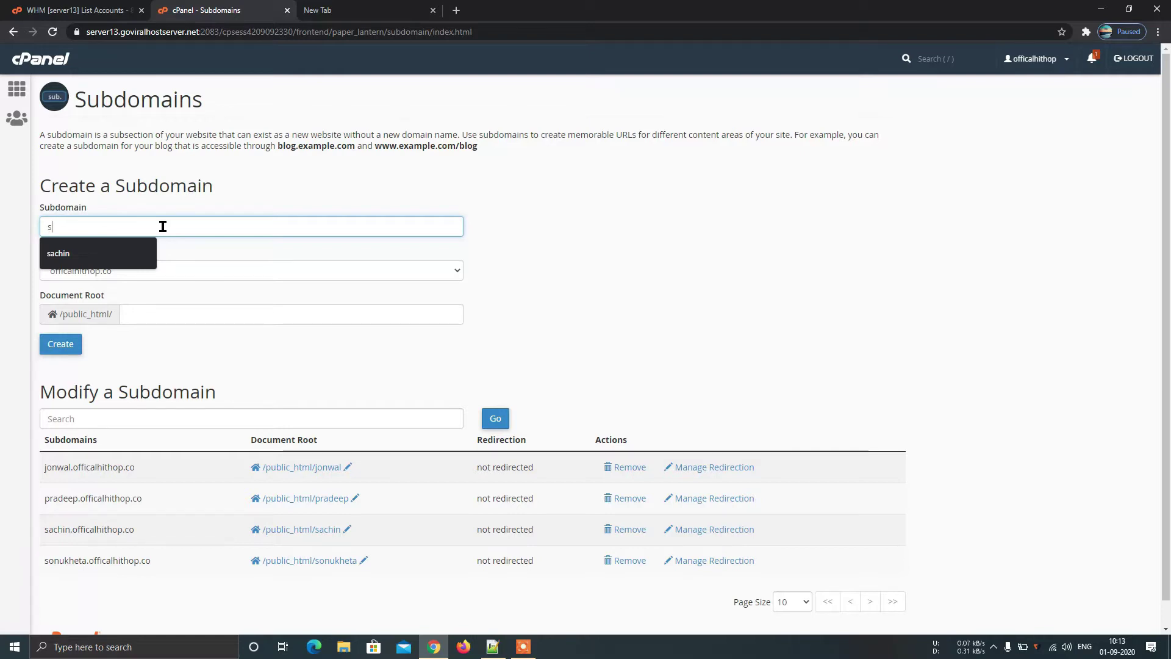
pyautogui.write('uni')
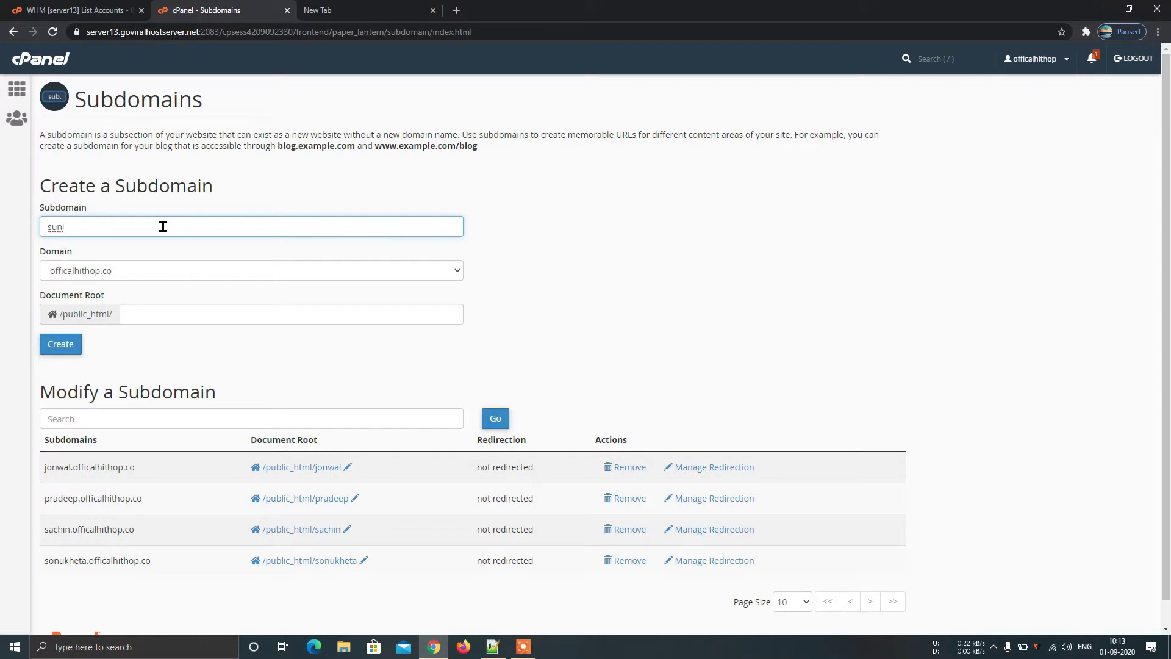
pyautogui.write('l')
pyautogui.click(174, 316)
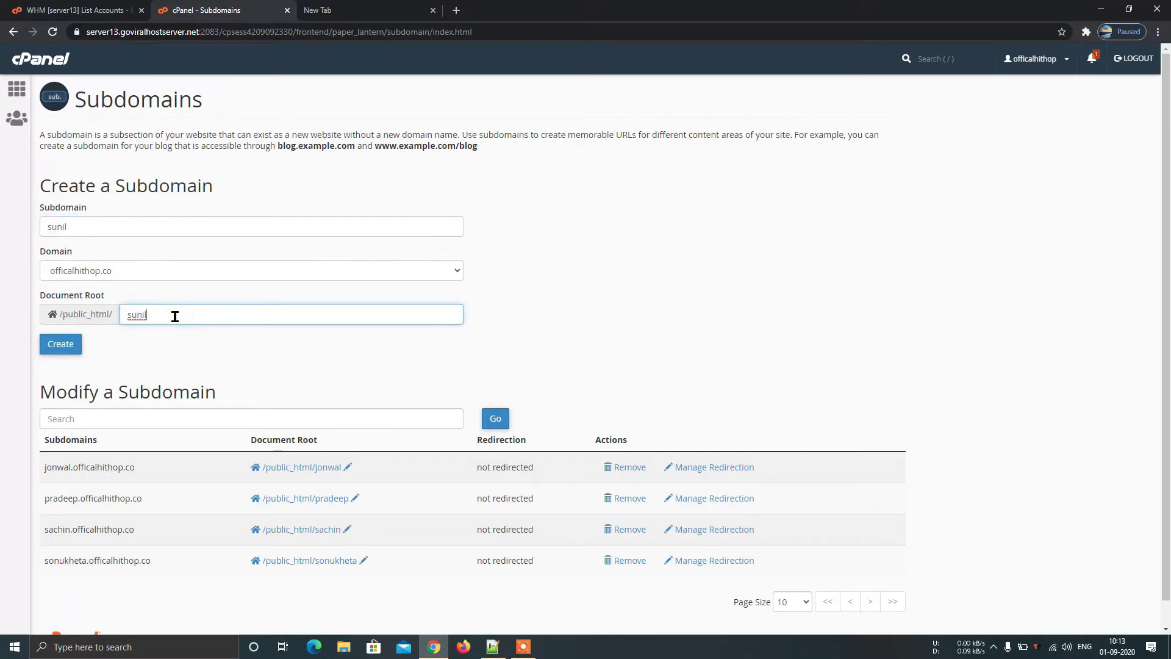
pyautogui.click(60, 345)
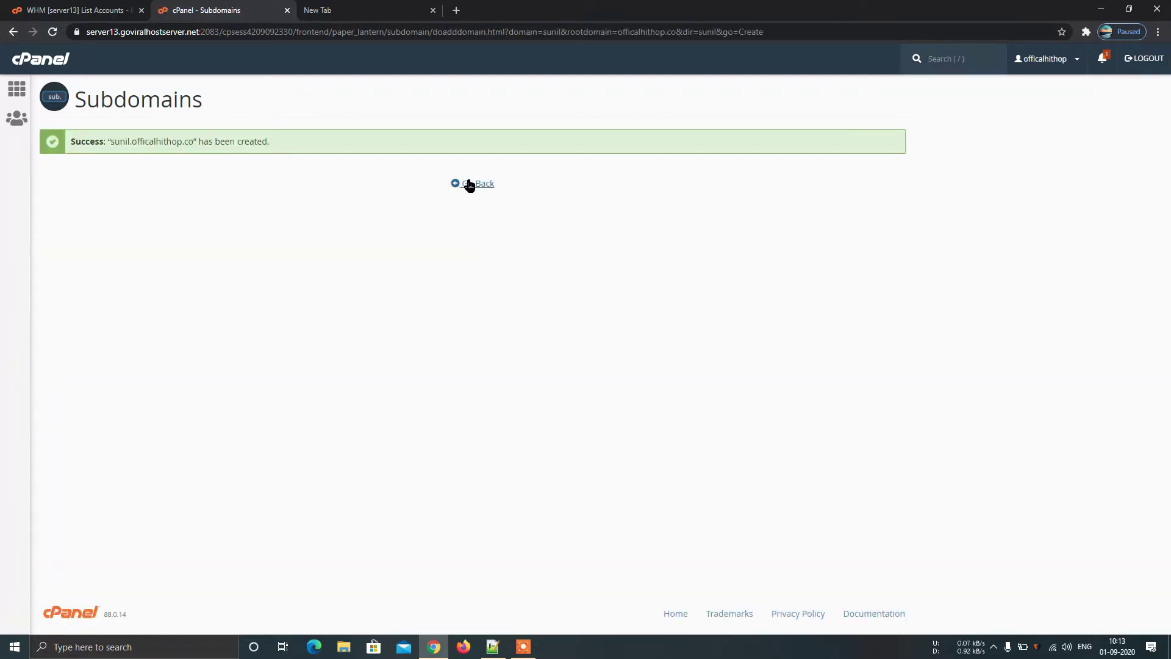
# Return to the cPanel home dashboard
pyautogui.click(470, 184)
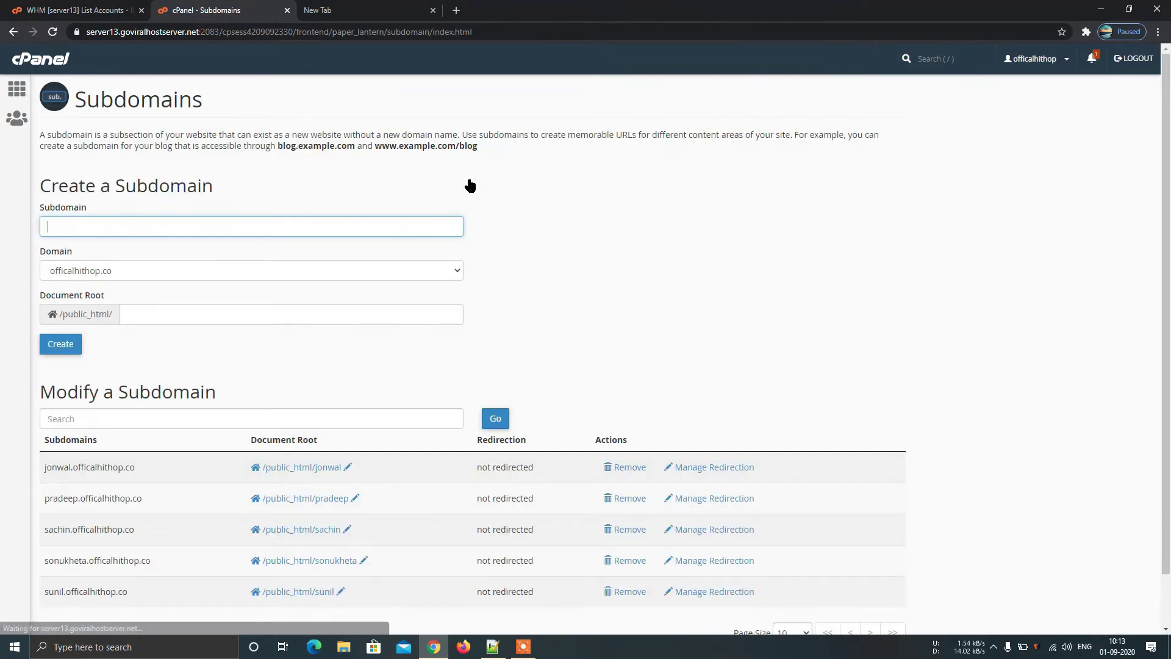
pyautogui.scroll(-1, 276, 334)
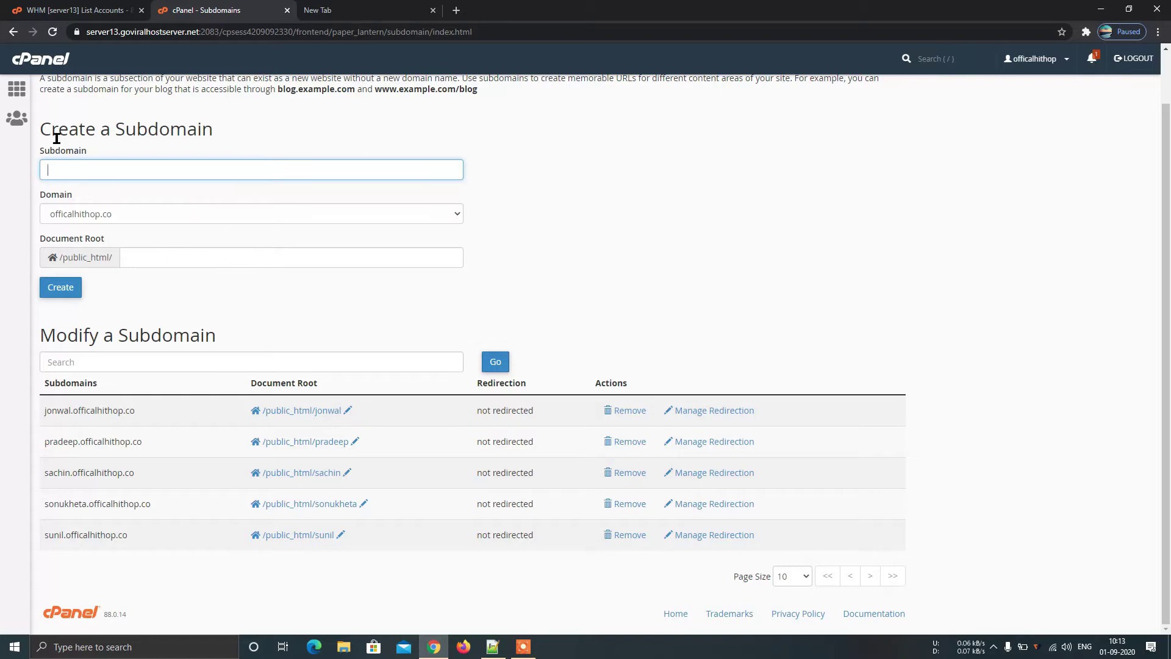
pyautogui.click(19, 90)
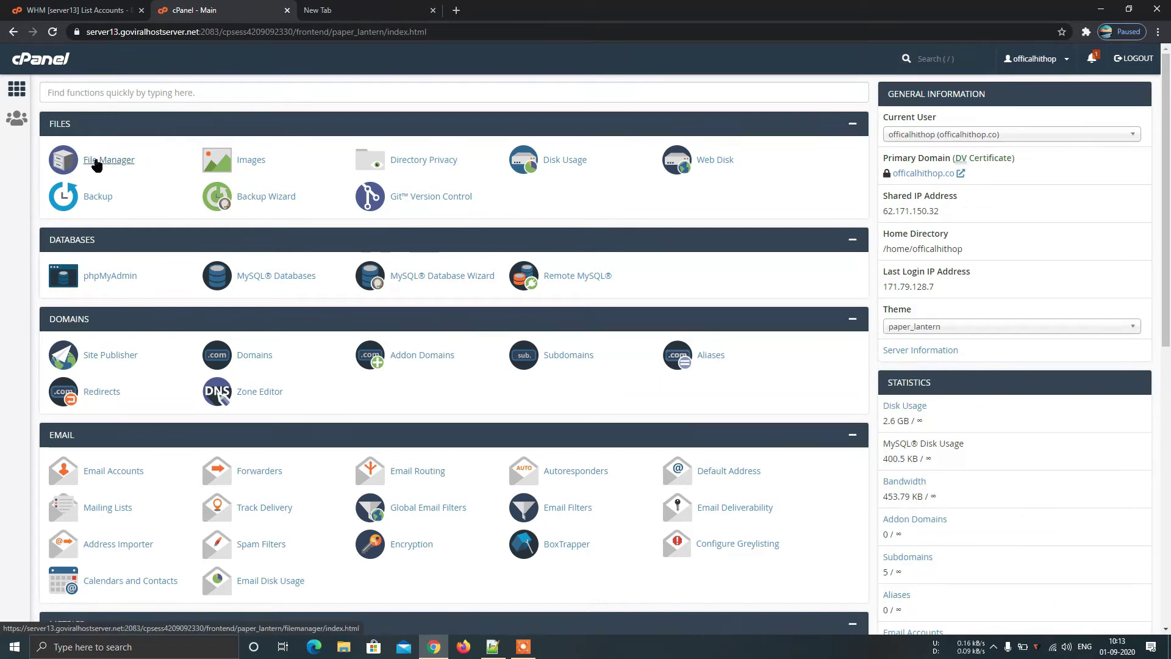
# In File Manager, permanently delete cgi-bin from public_html/sunil, skipping the trash
pyautogui.click(98, 161)
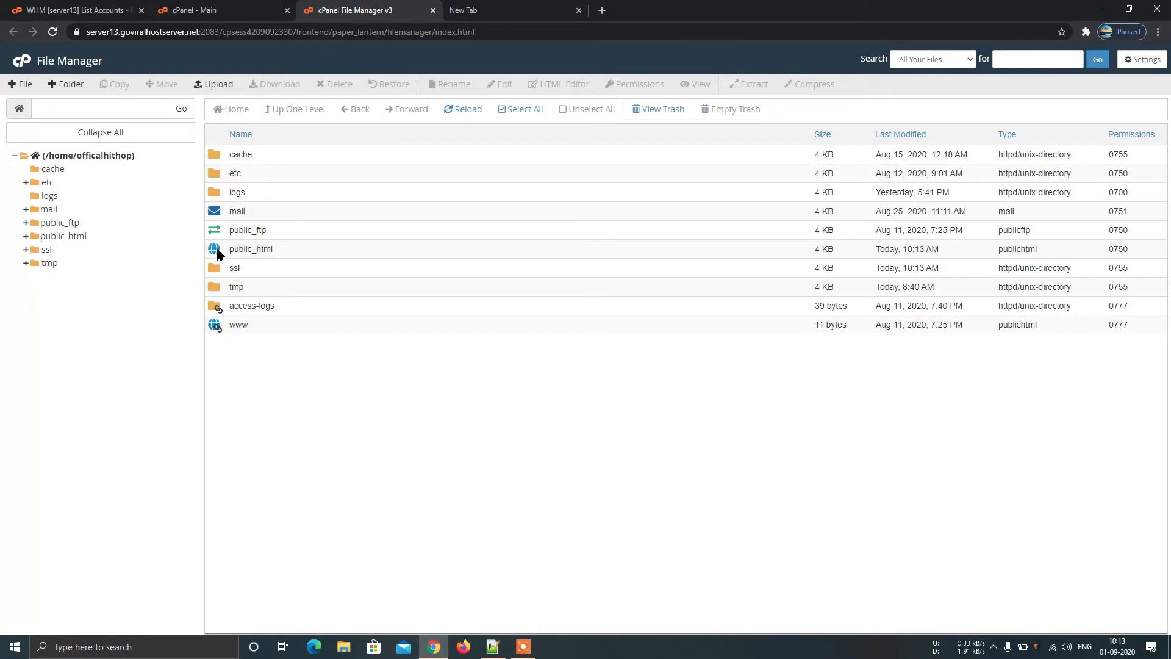
pyautogui.doubleClick(217, 253)
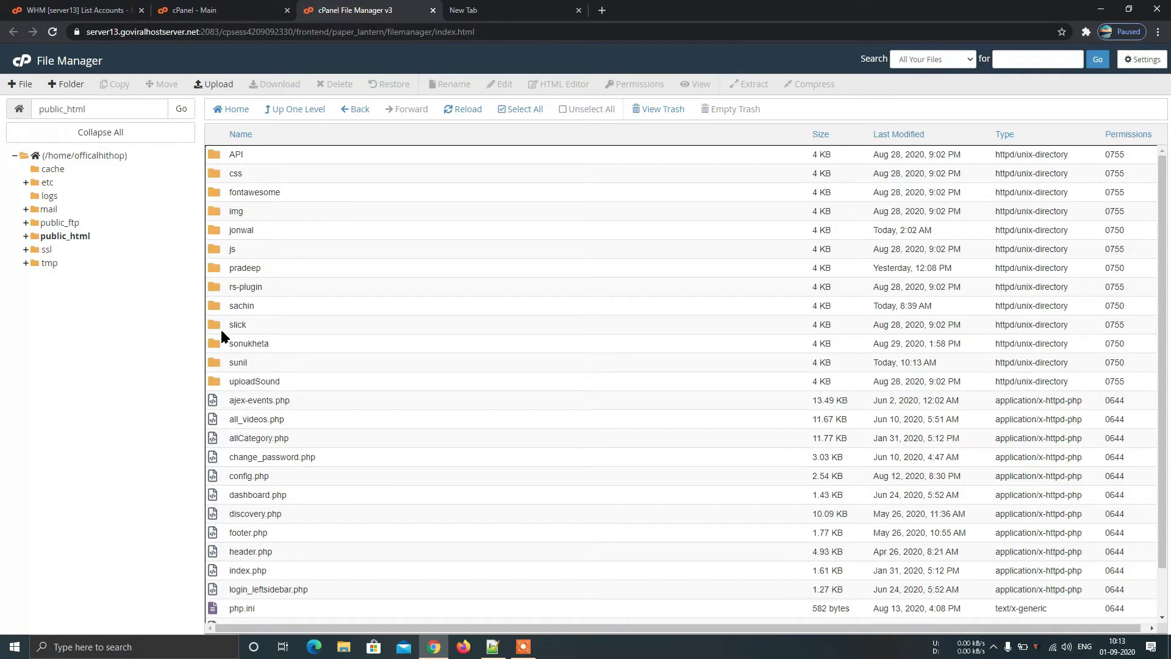
pyautogui.doubleClick(222, 363)
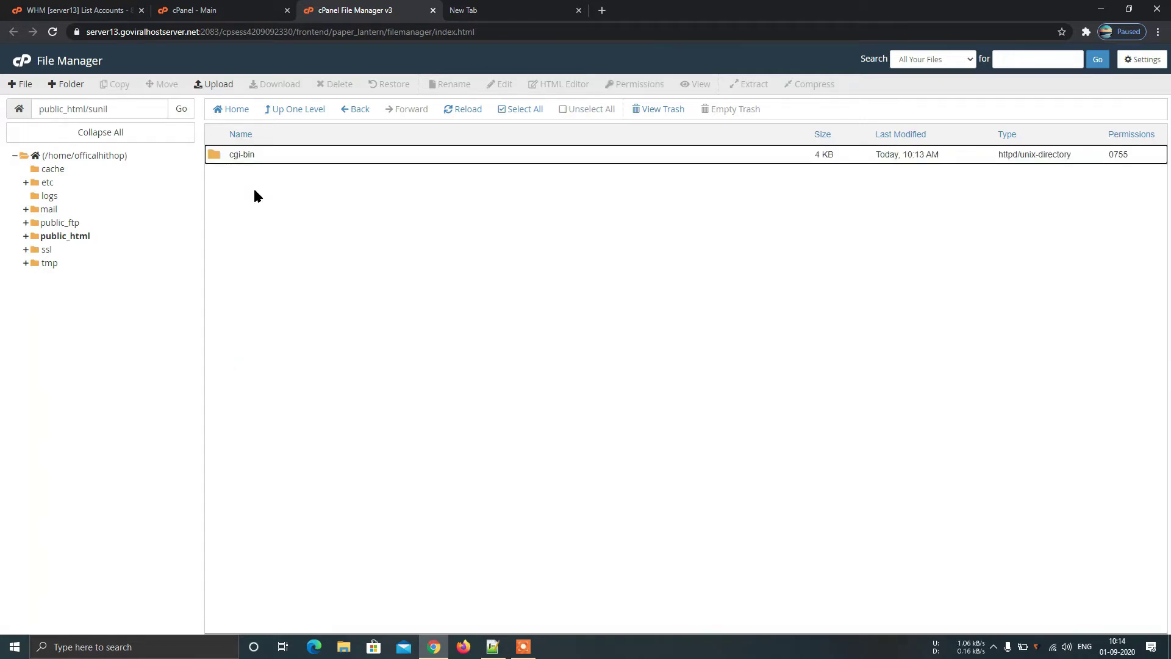
pyautogui.click(226, 156)
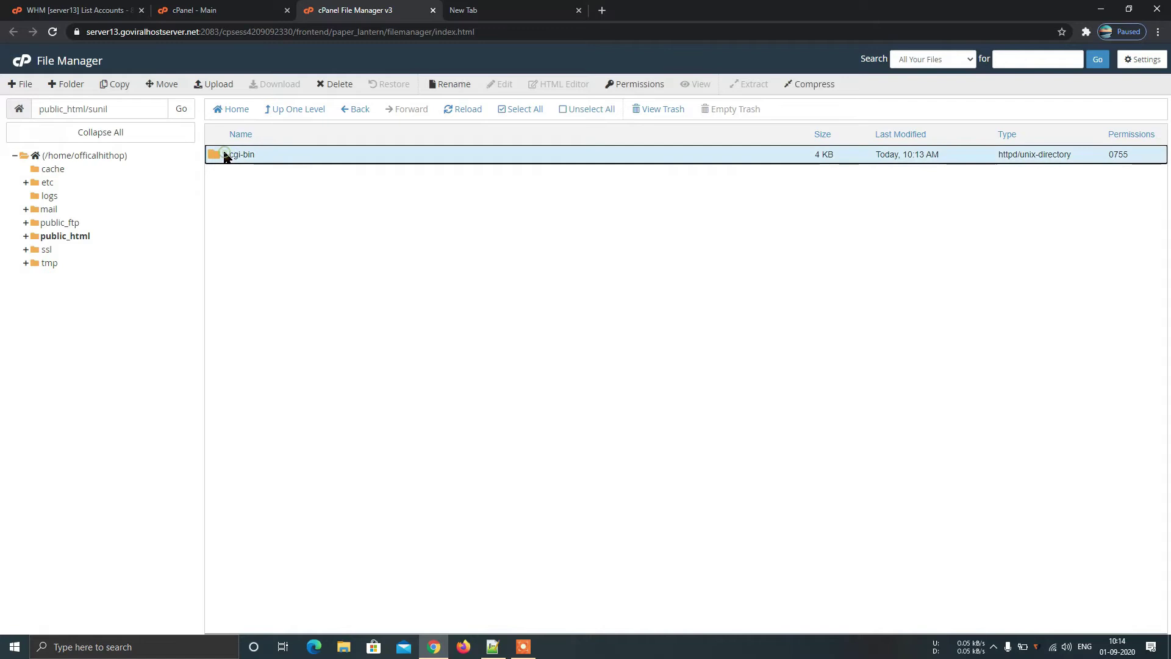
pyautogui.click(334, 85)
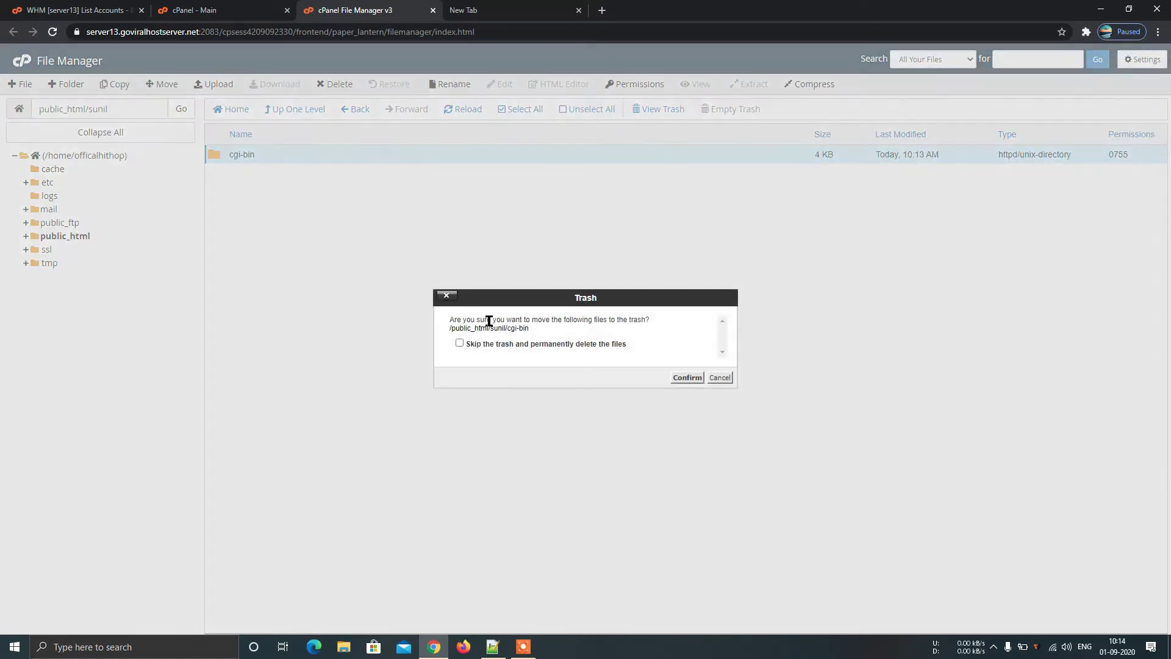
pyautogui.click(459, 343)
pyautogui.click(687, 377)
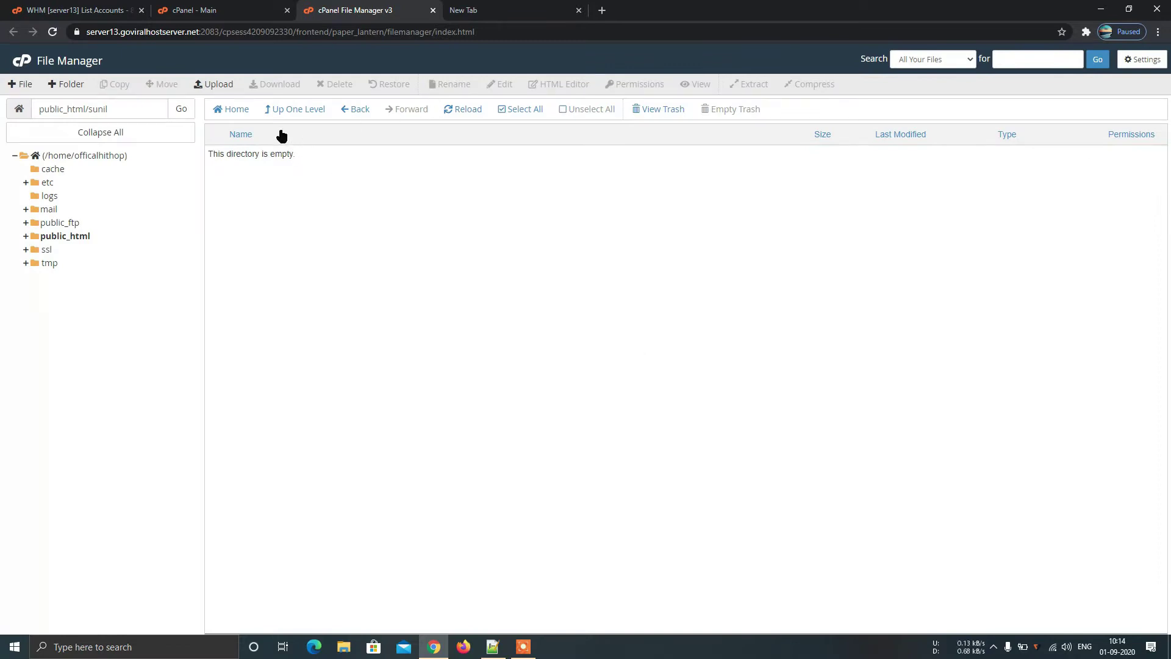
# Upload API.zip from Desktop's 'Tictic android app 26 Aug 2020' folder into public_html/sunil
pyautogui.click(214, 84)
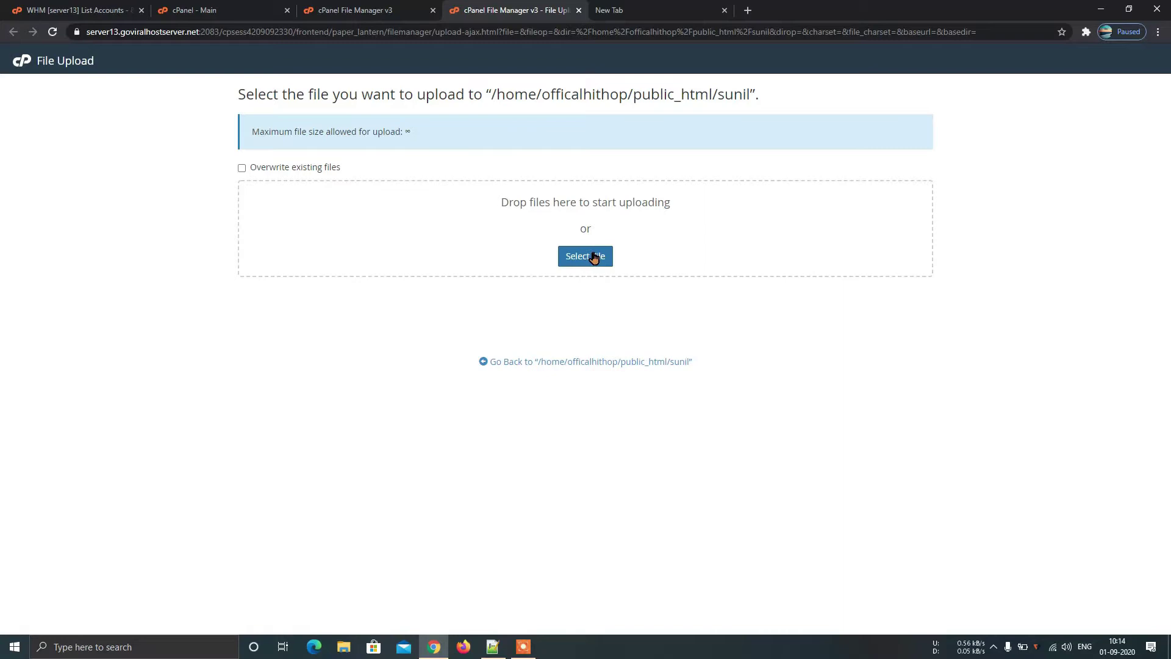
pyautogui.click(586, 260)
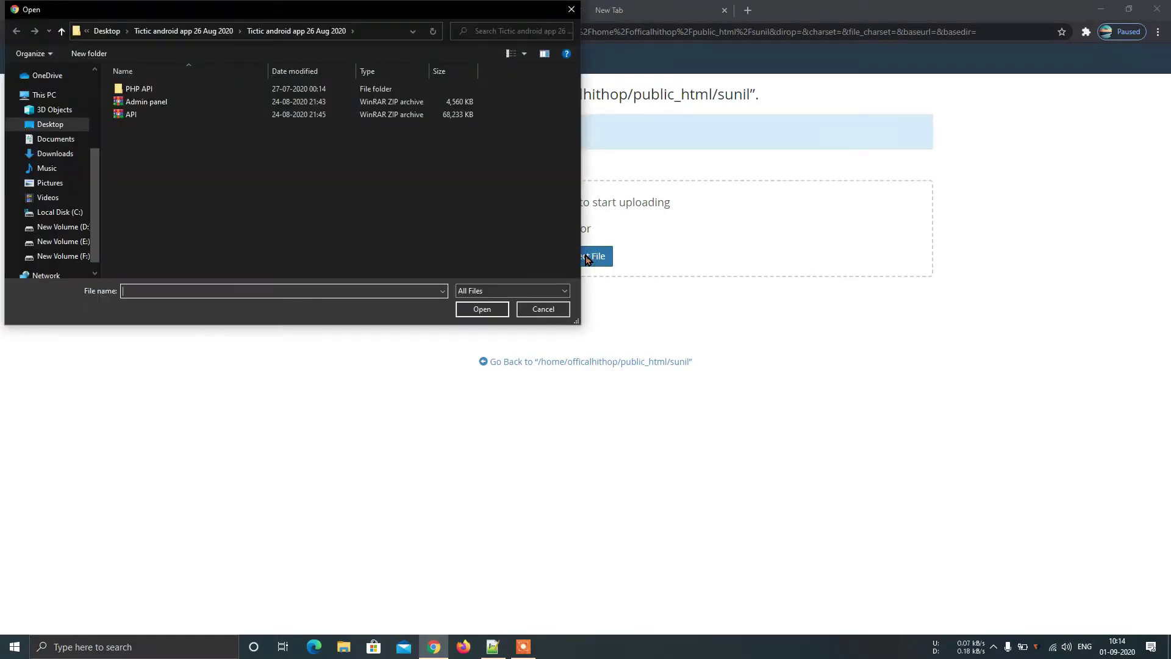
pyautogui.click(54, 122)
pyautogui.doubleClick(195, 113)
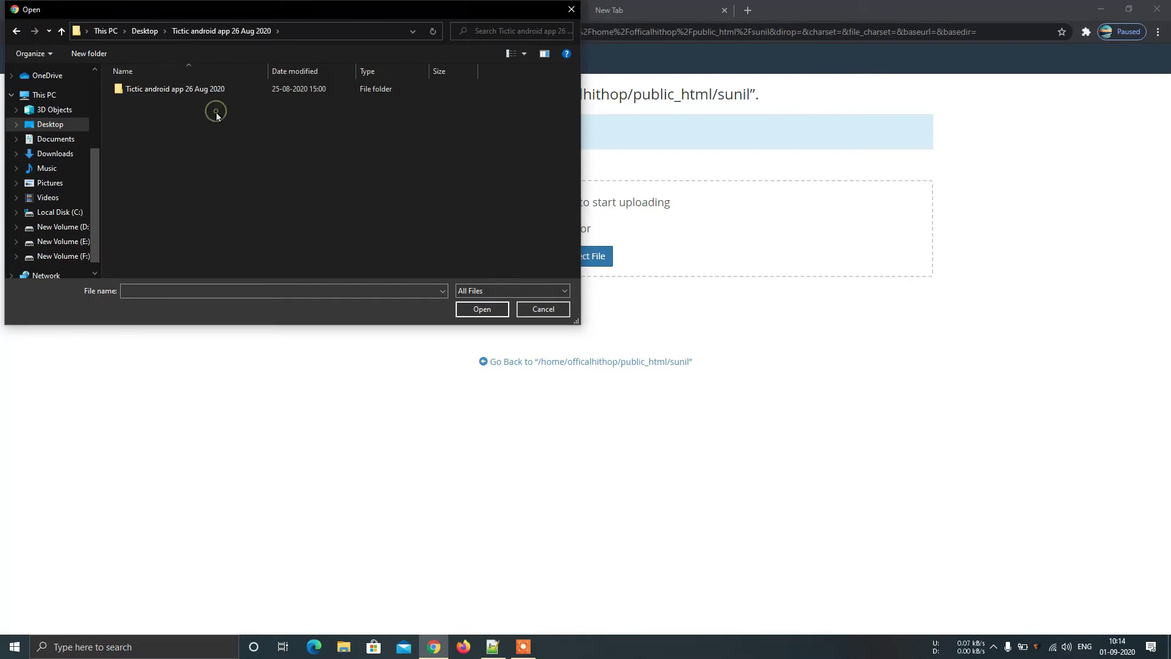
pyautogui.doubleClick(177, 90)
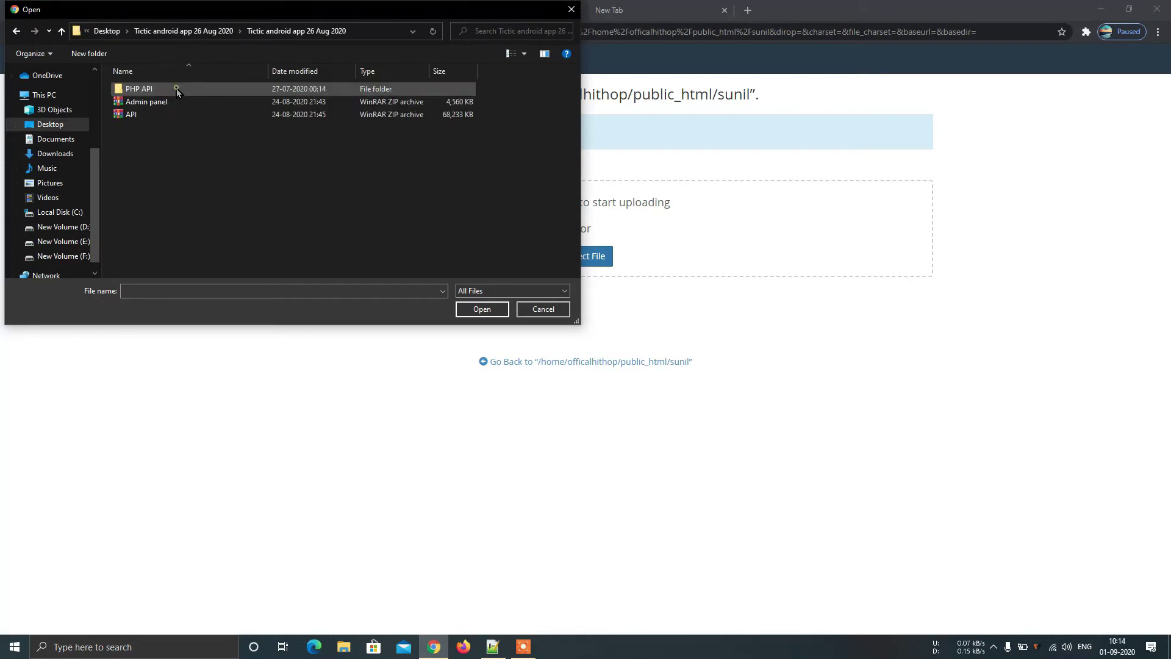
pyautogui.doubleClick(126, 116)
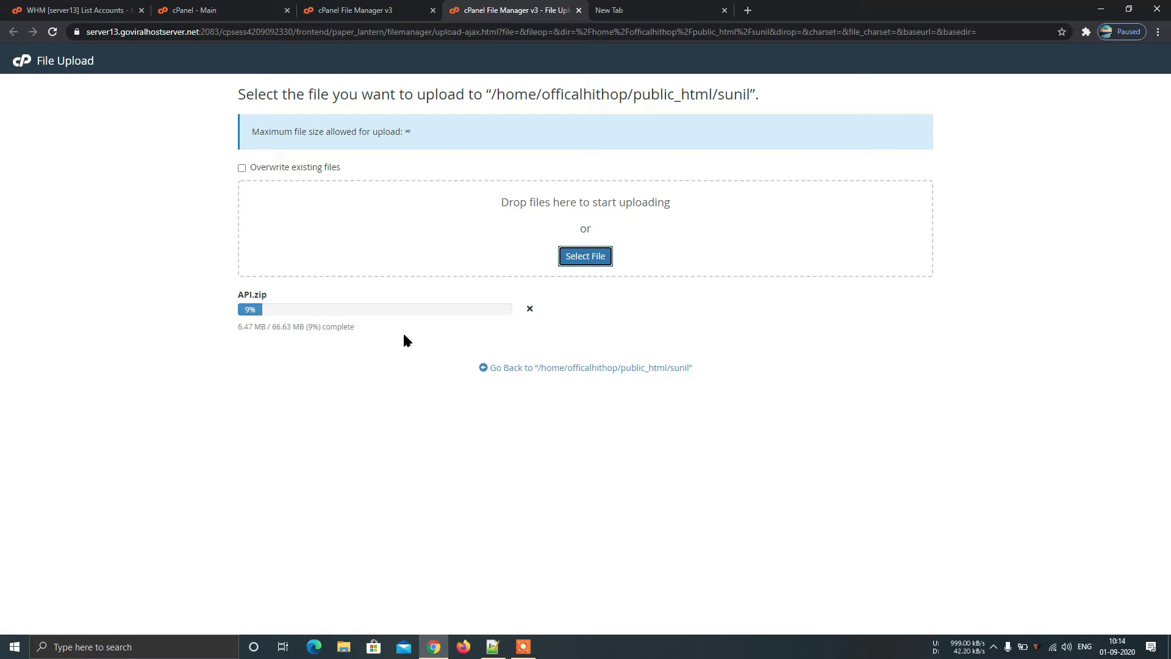
pyautogui.click(524, 647)
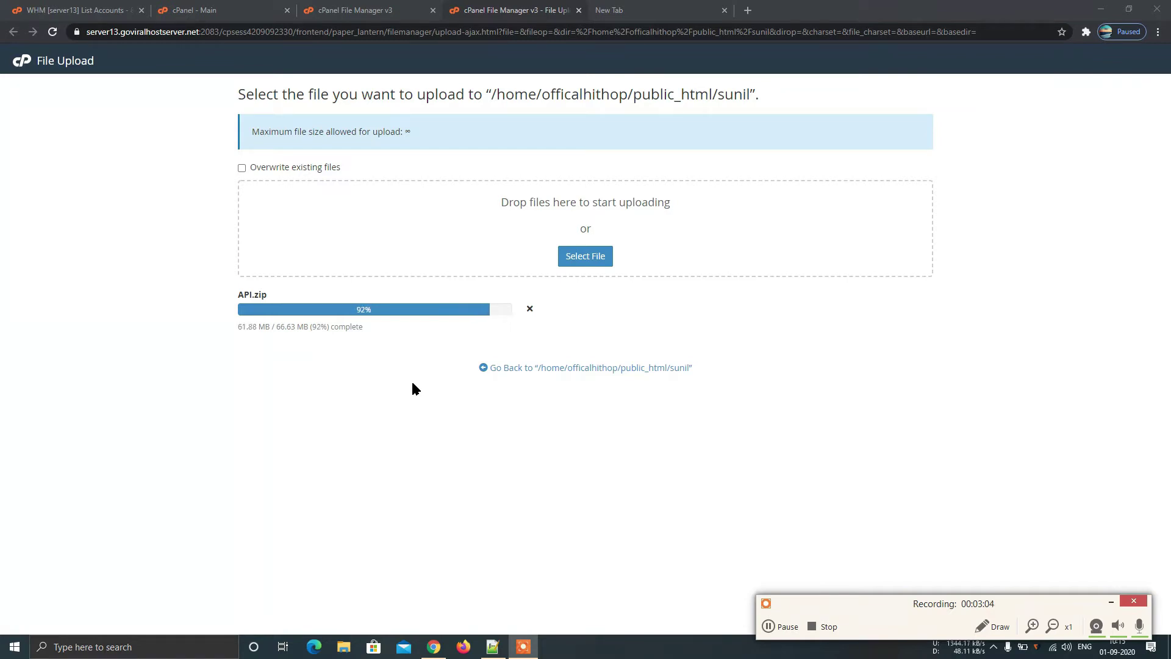
pyautogui.click(522, 368)
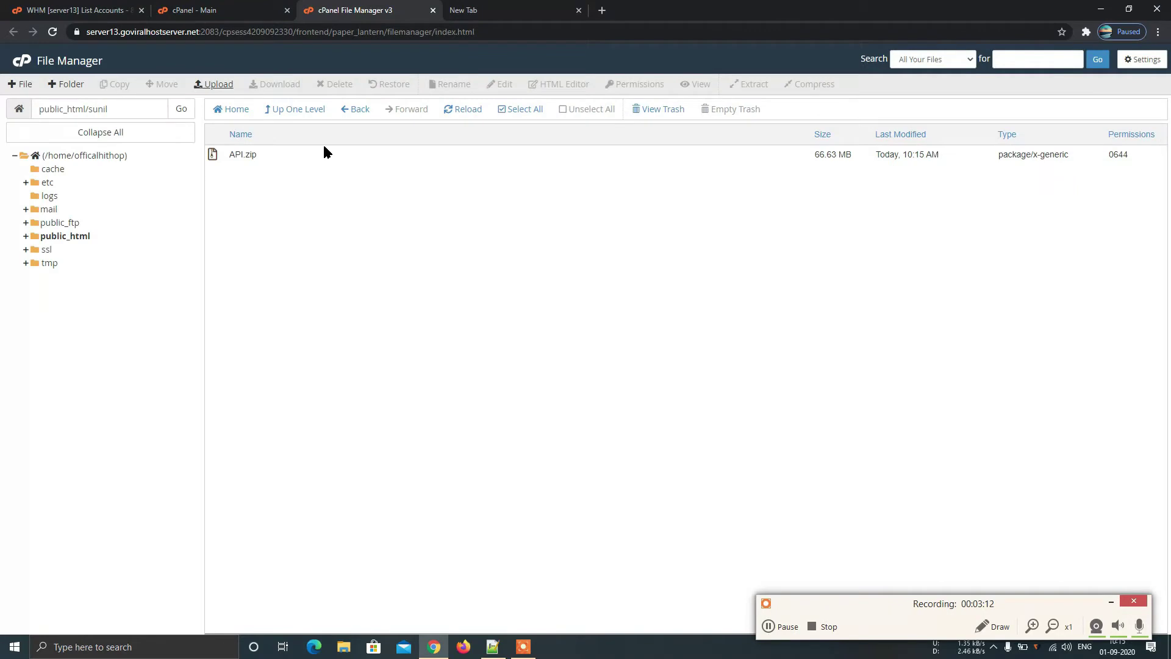
# Upload Admin panel.zip into public_html/sunil and return to its file listing
pyautogui.click(213, 86)
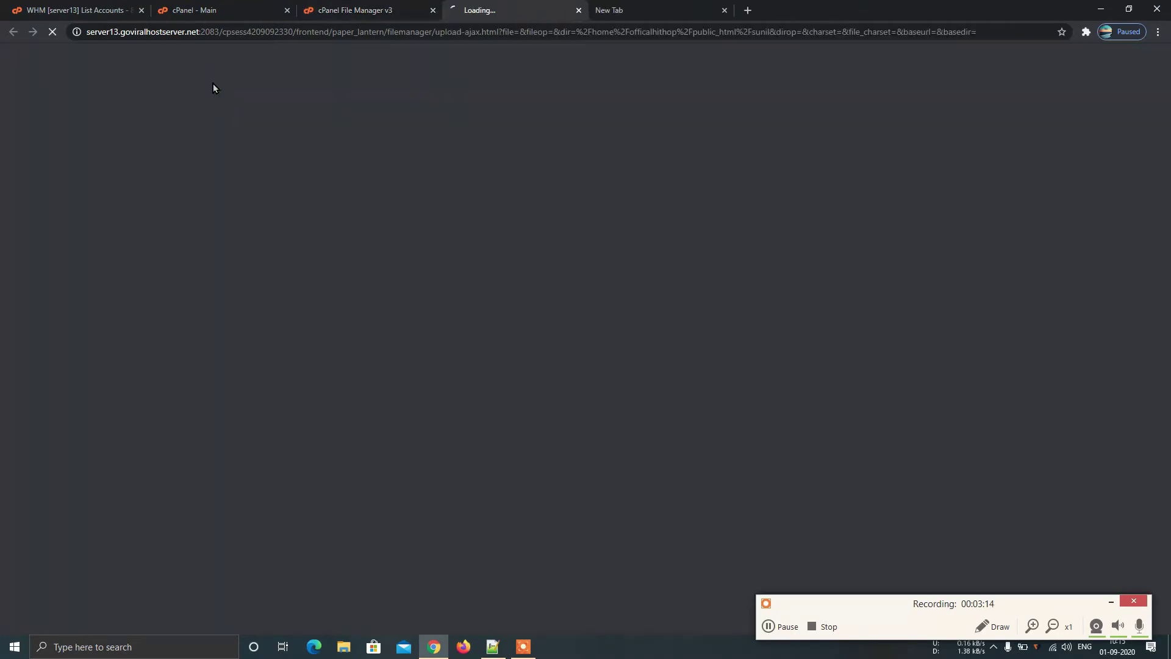
pyautogui.click(583, 257)
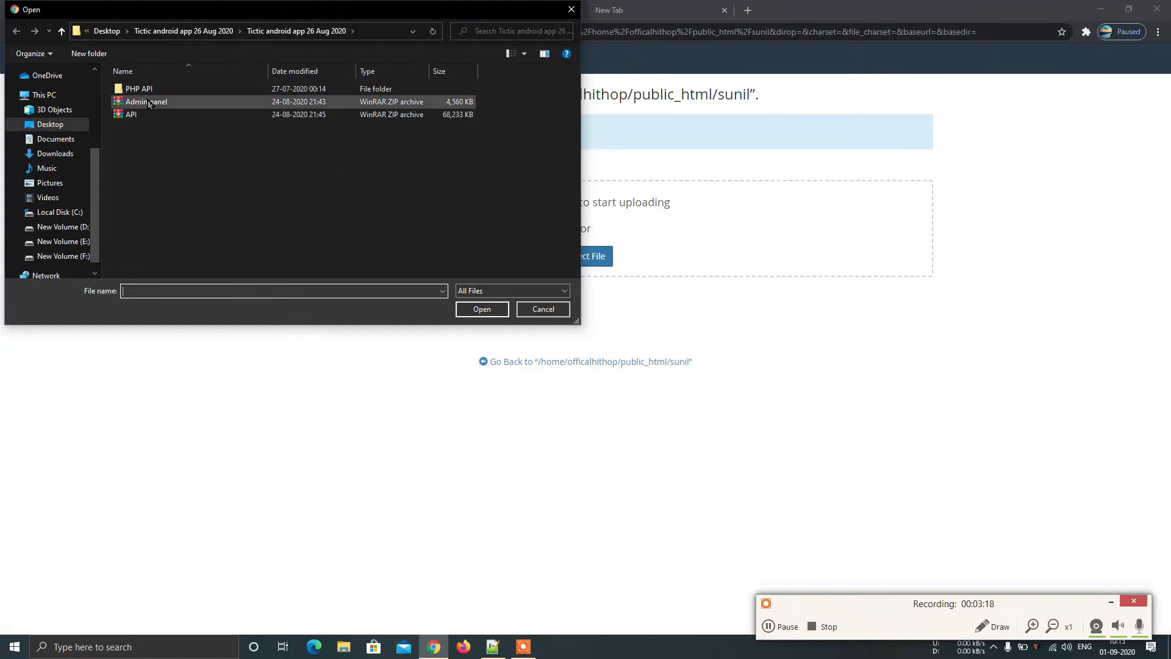
pyautogui.doubleClick(157, 102)
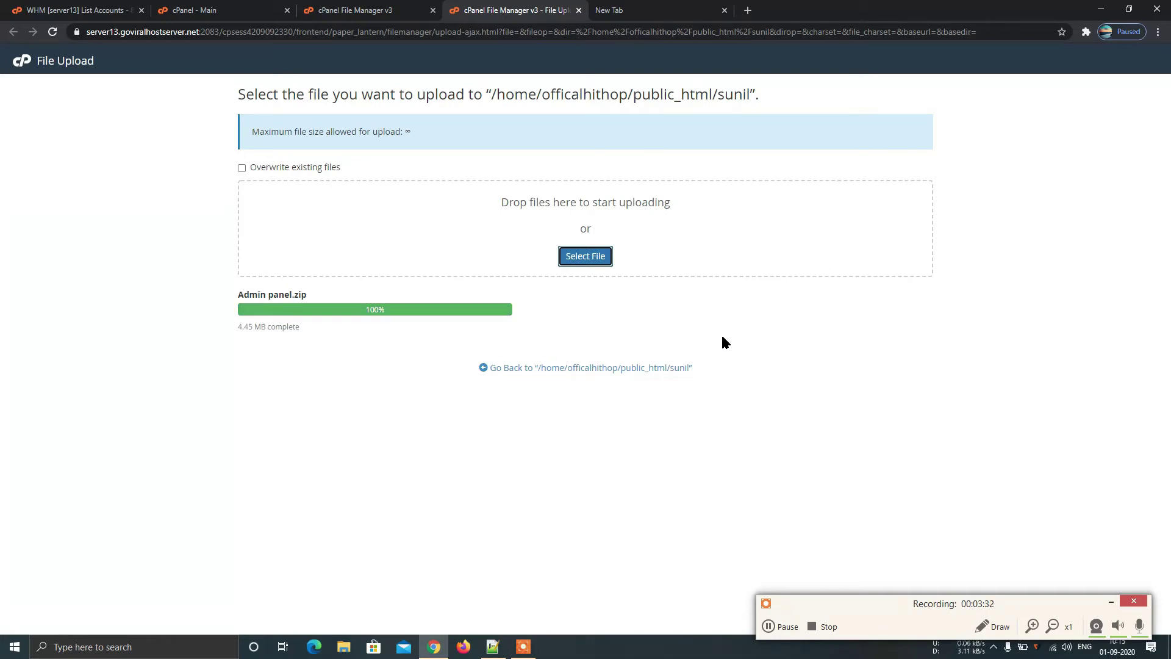
pyautogui.click(524, 369)
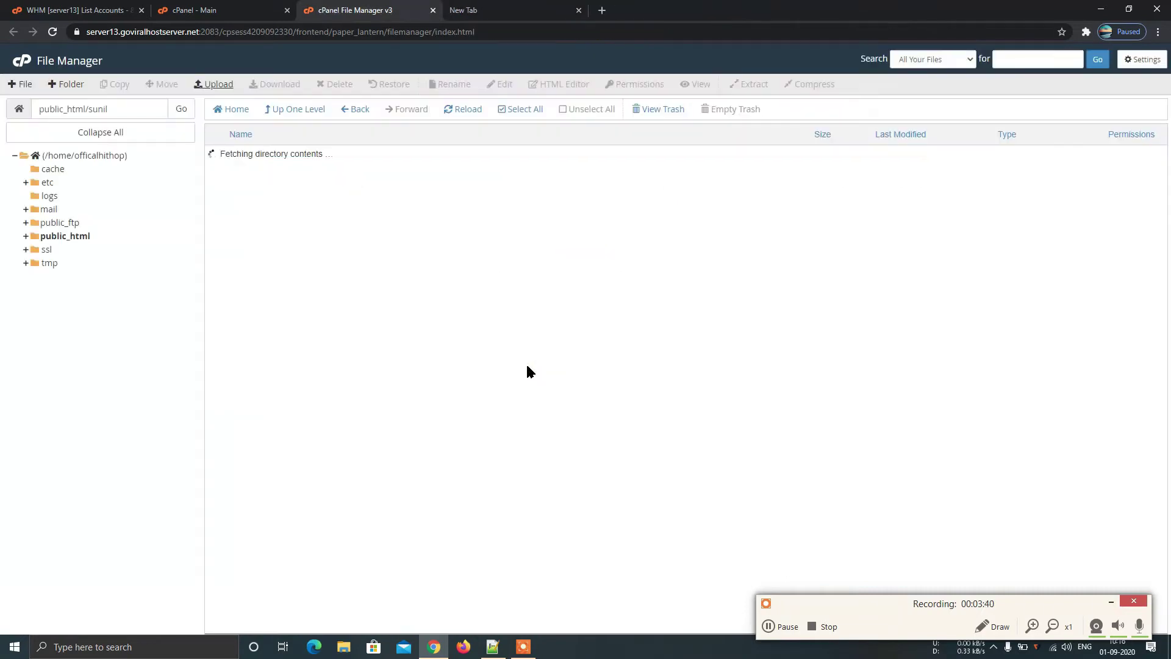
# Extract Admin panel.zip into public_html/sunil
pyautogui.click(215, 153)
pyautogui.rightClick(216, 152)
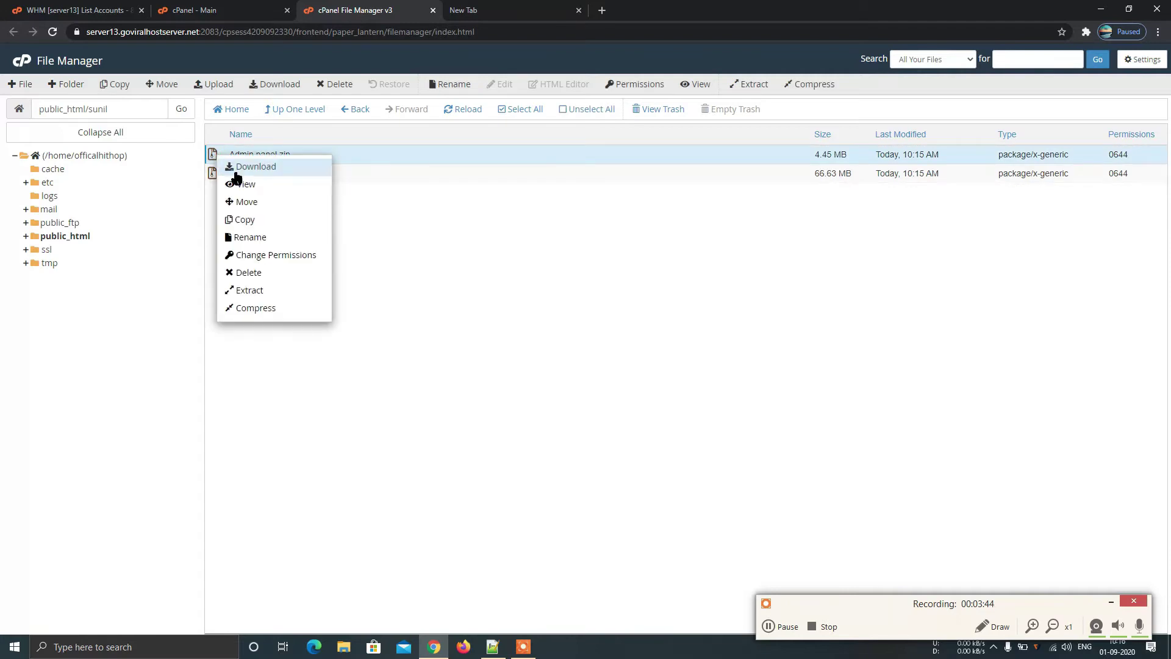
pyautogui.click(250, 290)
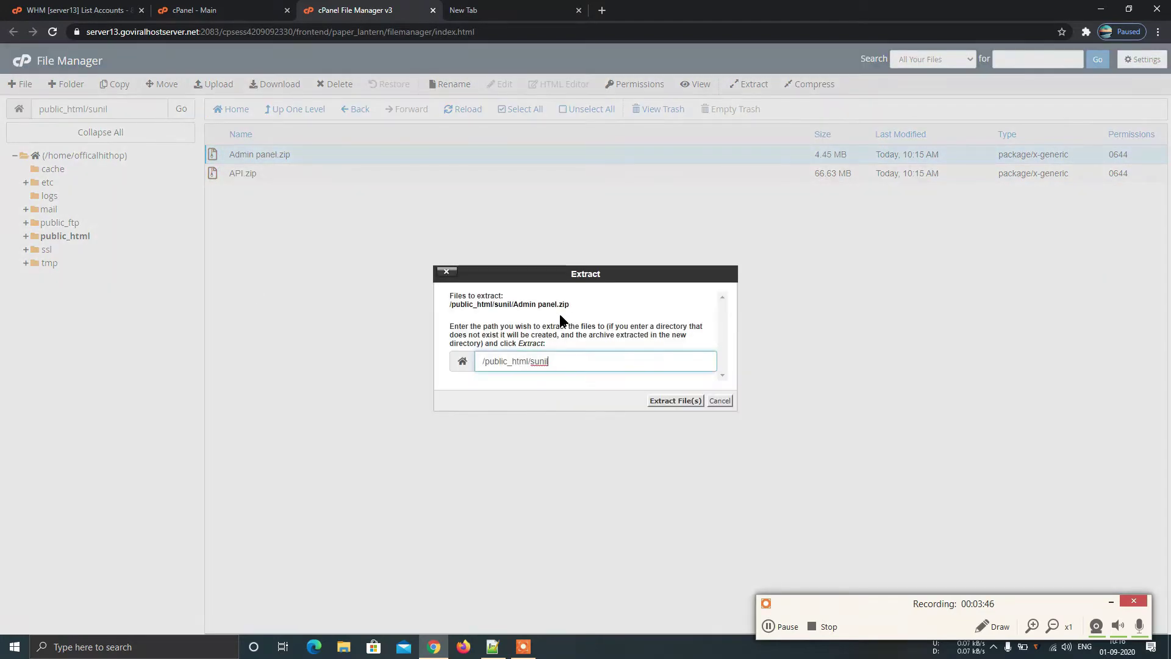
pyautogui.click(670, 402)
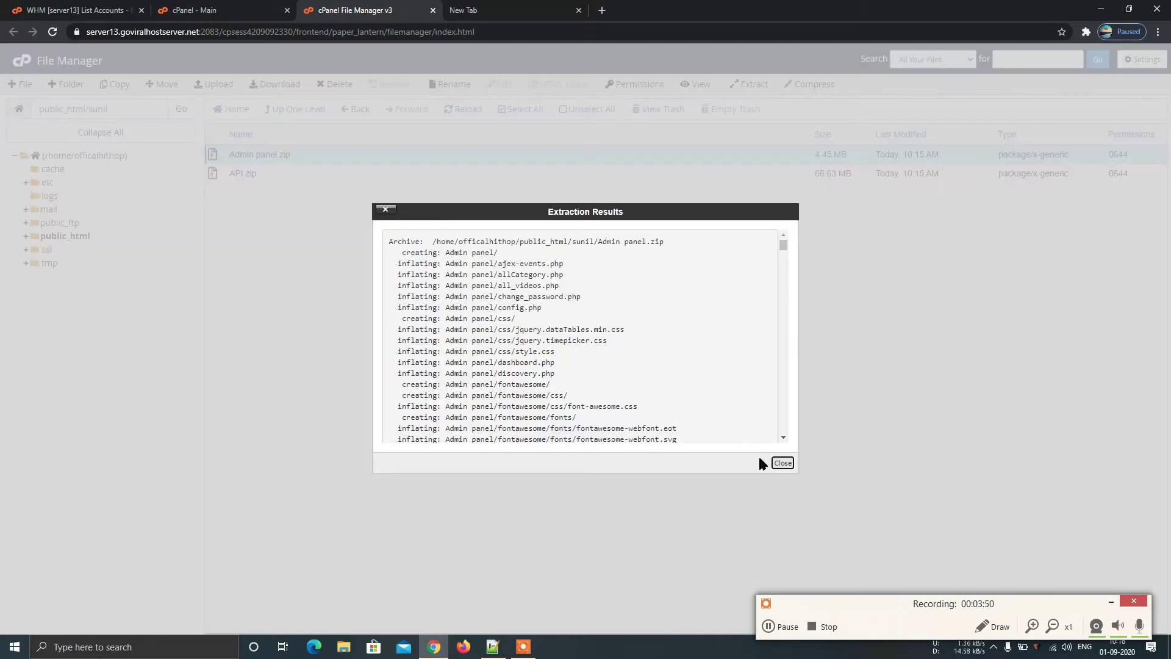
pyautogui.click(783, 462)
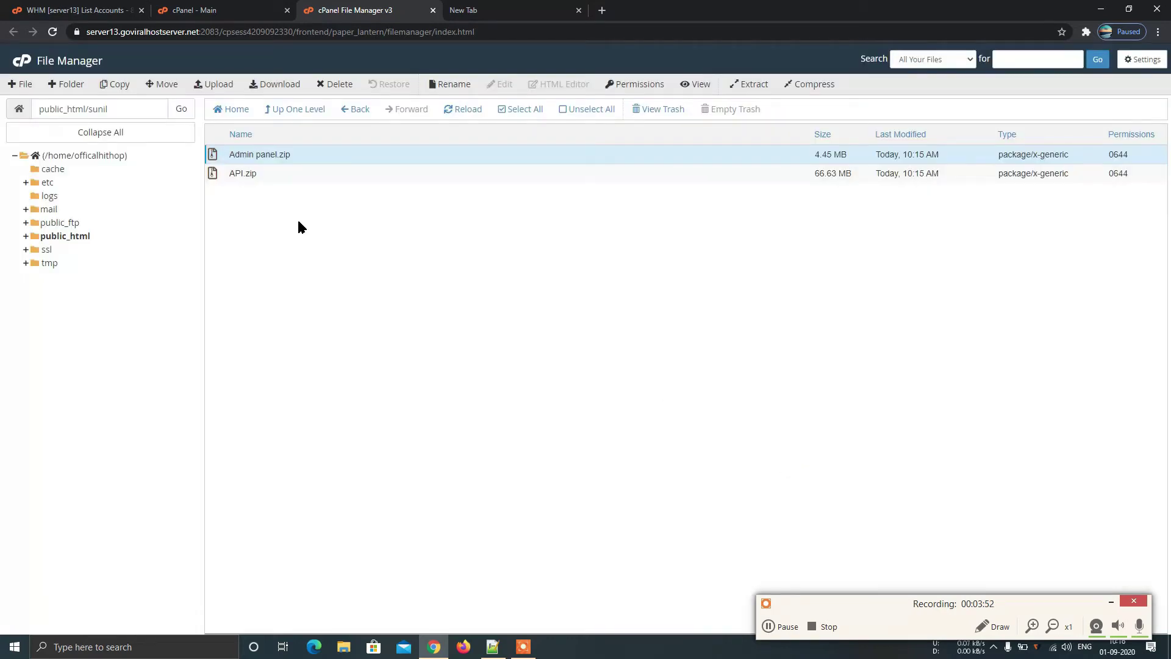
# Extract API.zip into public_html/sunil and reload the listing
pyautogui.click(217, 177)
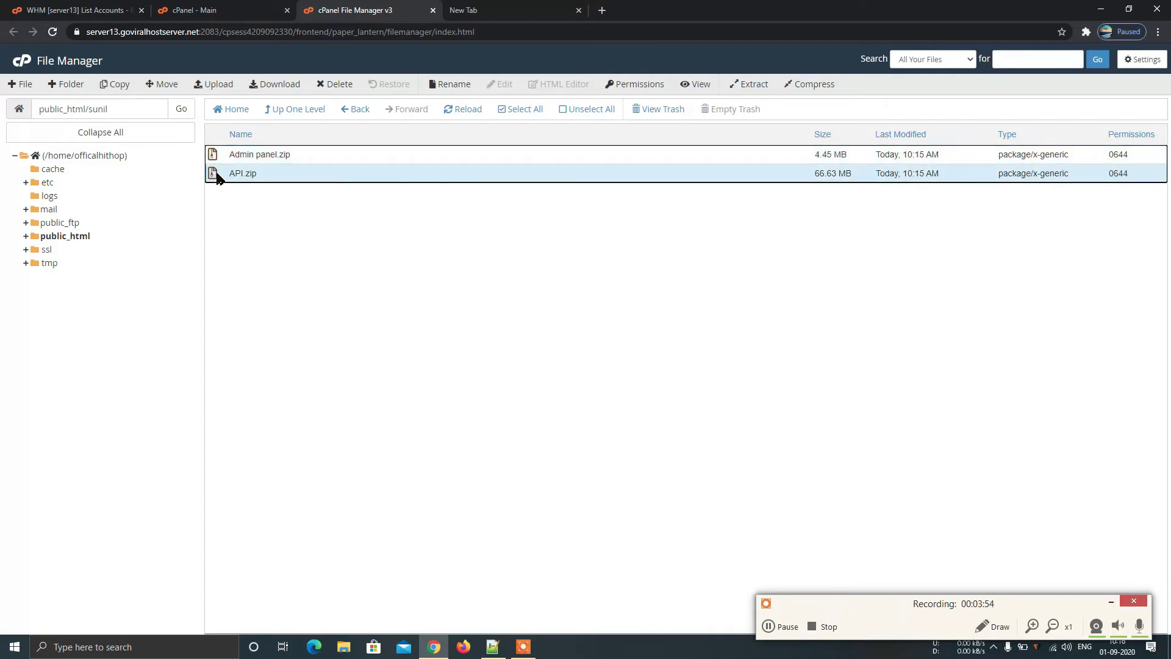
pyautogui.rightClick(217, 177)
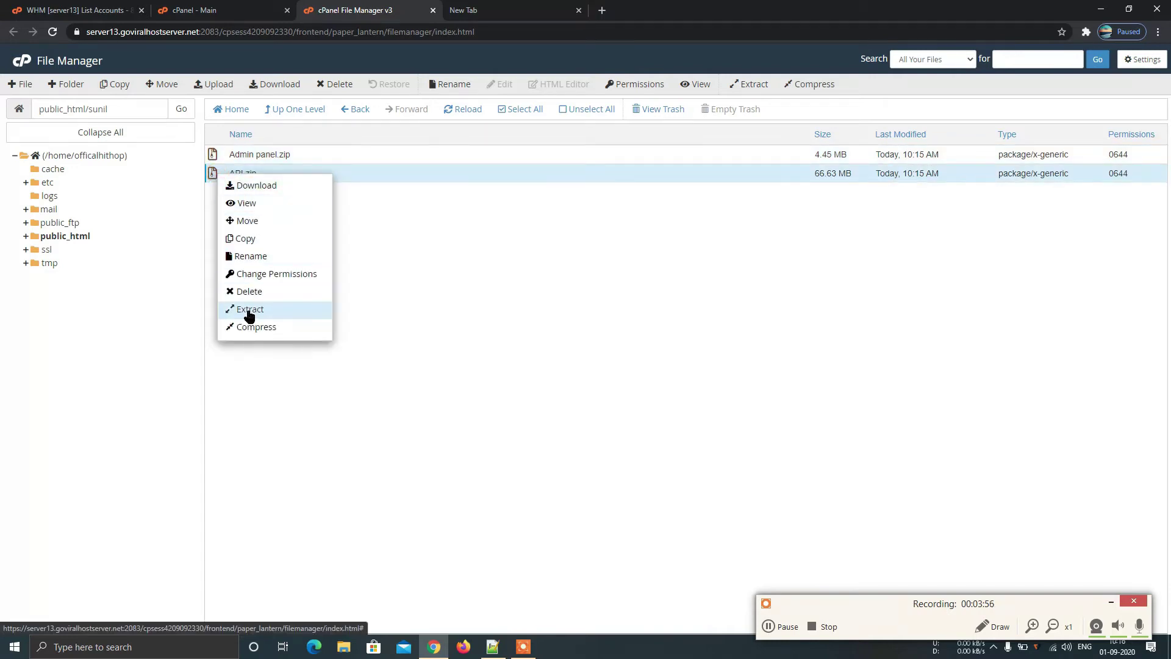
pyautogui.click(249, 310)
pyautogui.click(667, 401)
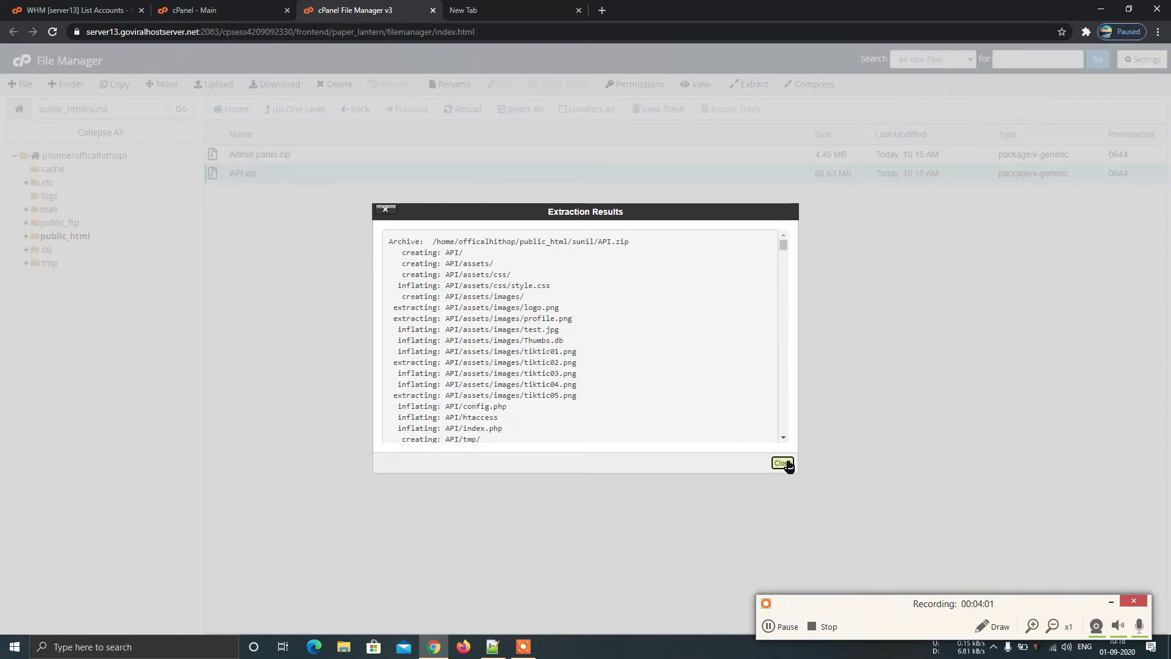
pyautogui.click(788, 464)
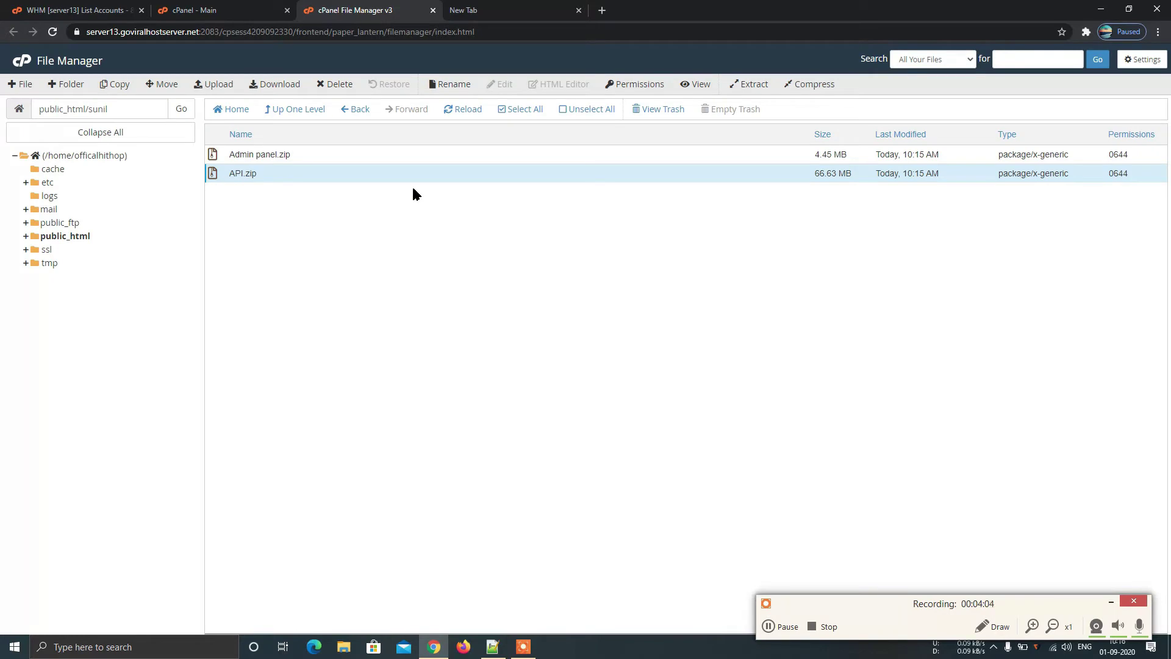
pyautogui.click(451, 111)
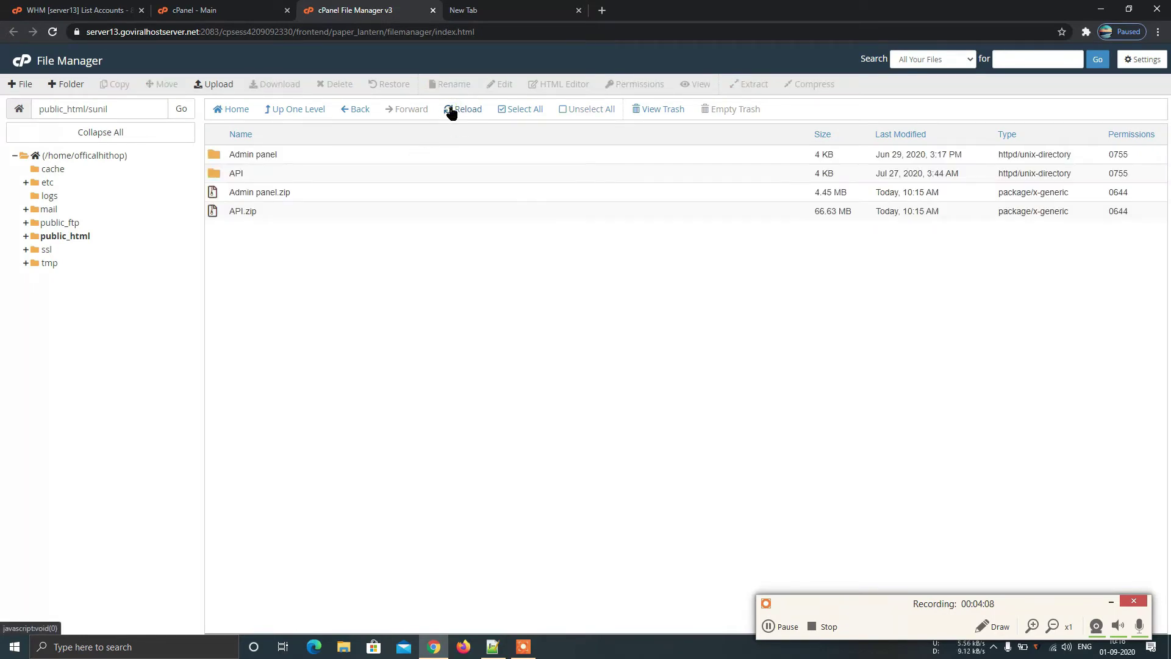
# Permanently delete Admin panel.zip and API.zip, skipping the trash
pyautogui.click(214, 195)
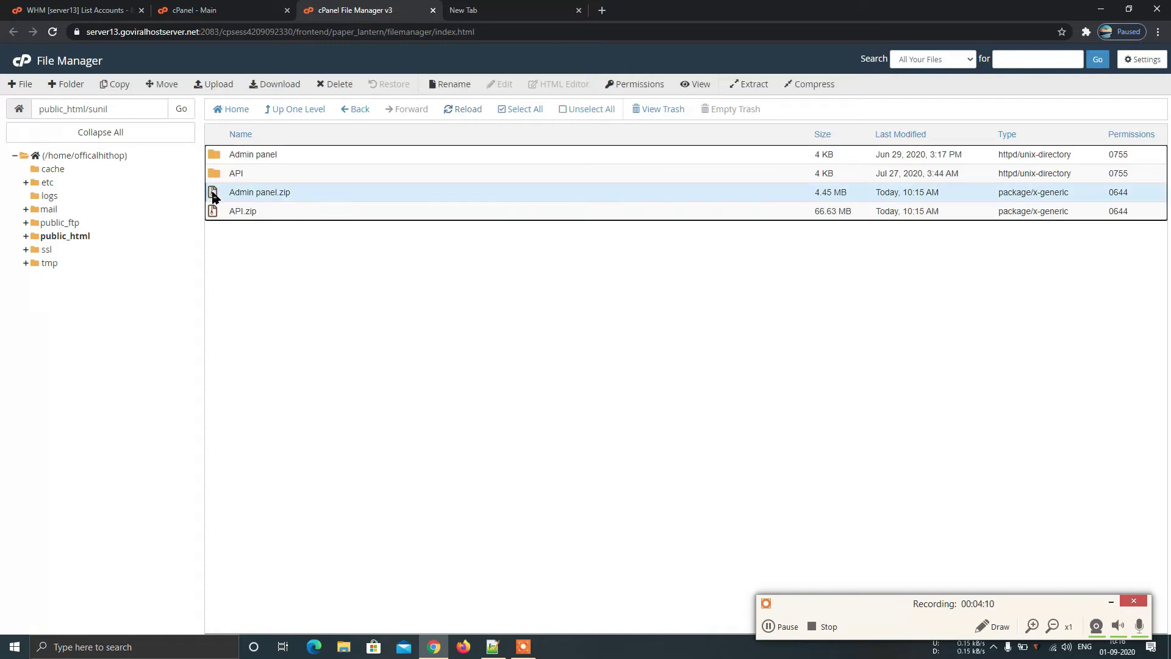
pyautogui.click(333, 86)
pyautogui.click(460, 343)
pyautogui.click(688, 377)
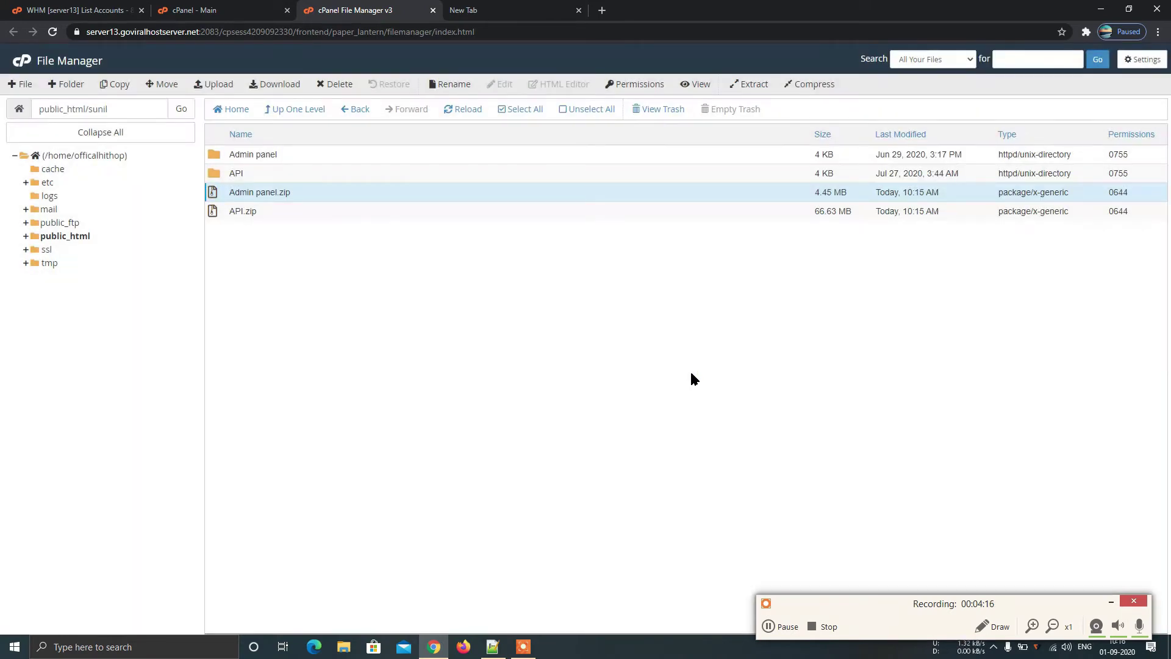
pyautogui.click(220, 193)
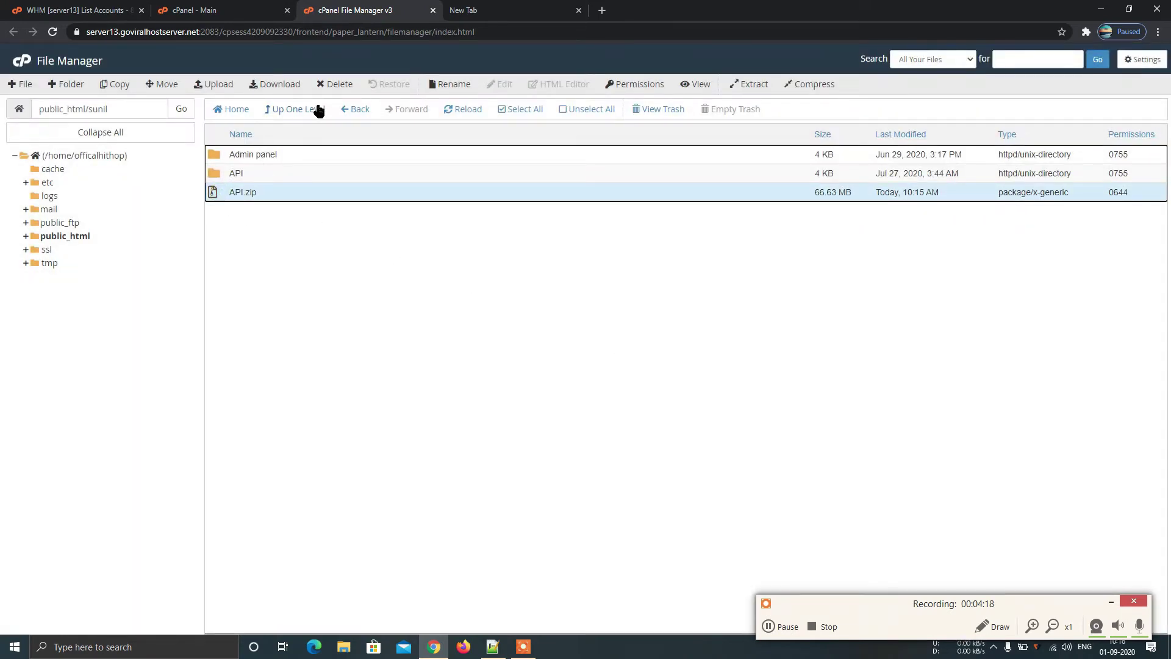
pyautogui.click(330, 85)
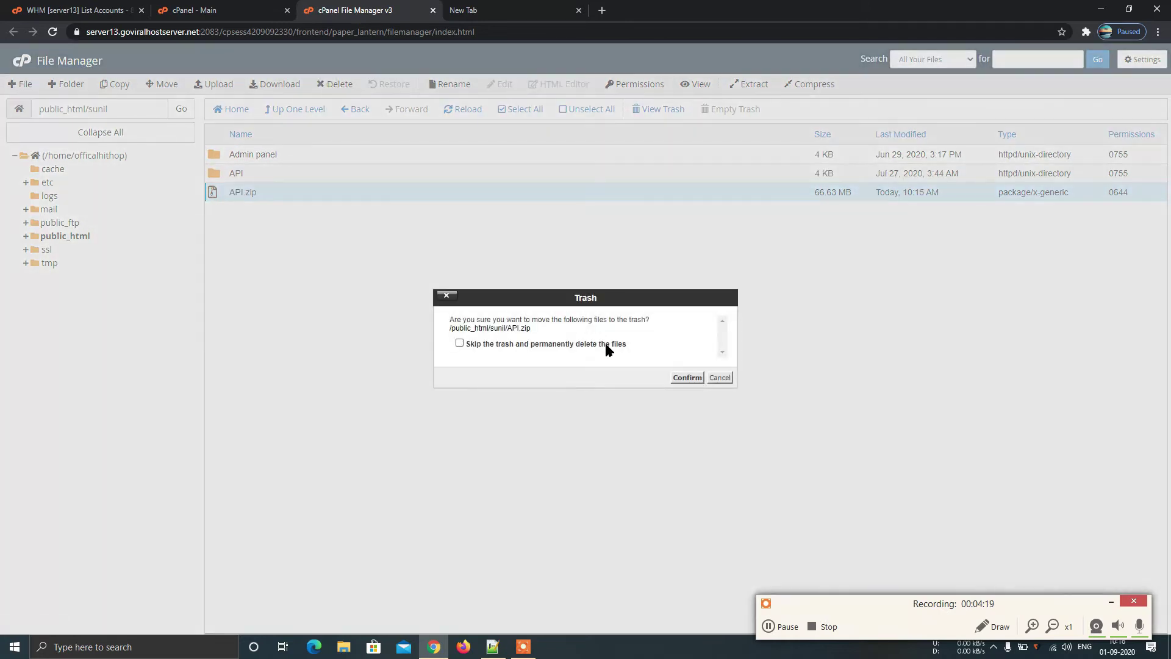
pyautogui.click(460, 343)
pyautogui.click(689, 378)
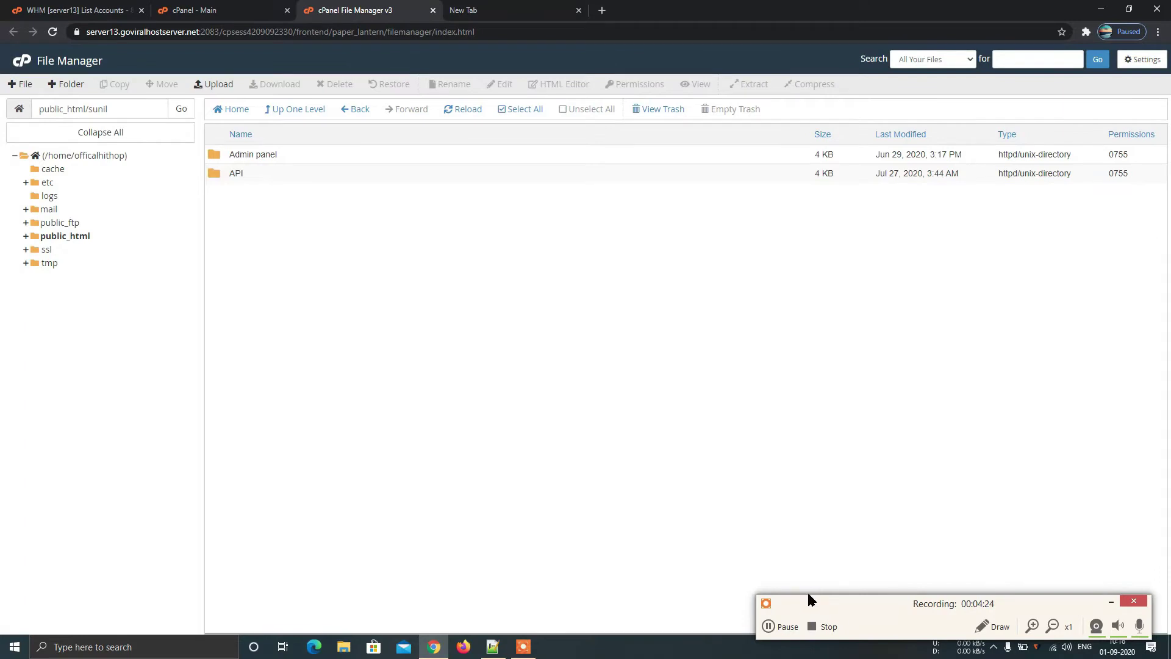
# Move everything in the Admin panel folder up into public_html/sunil, then return there
pyautogui.doubleClick(214, 153)
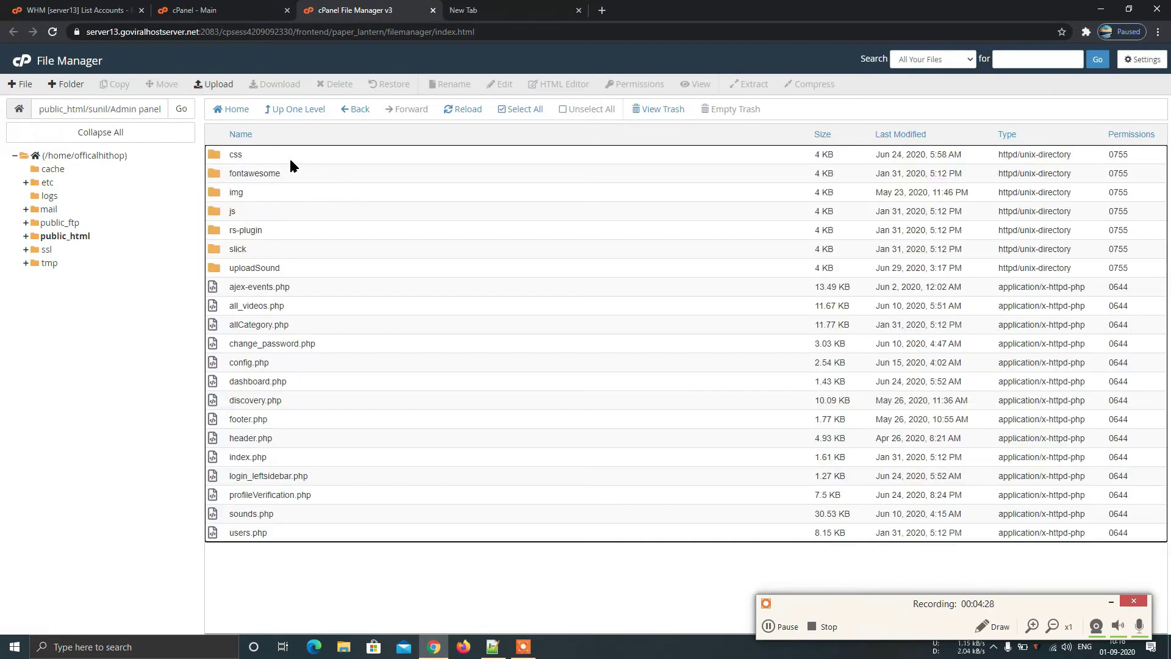
pyautogui.click(520, 110)
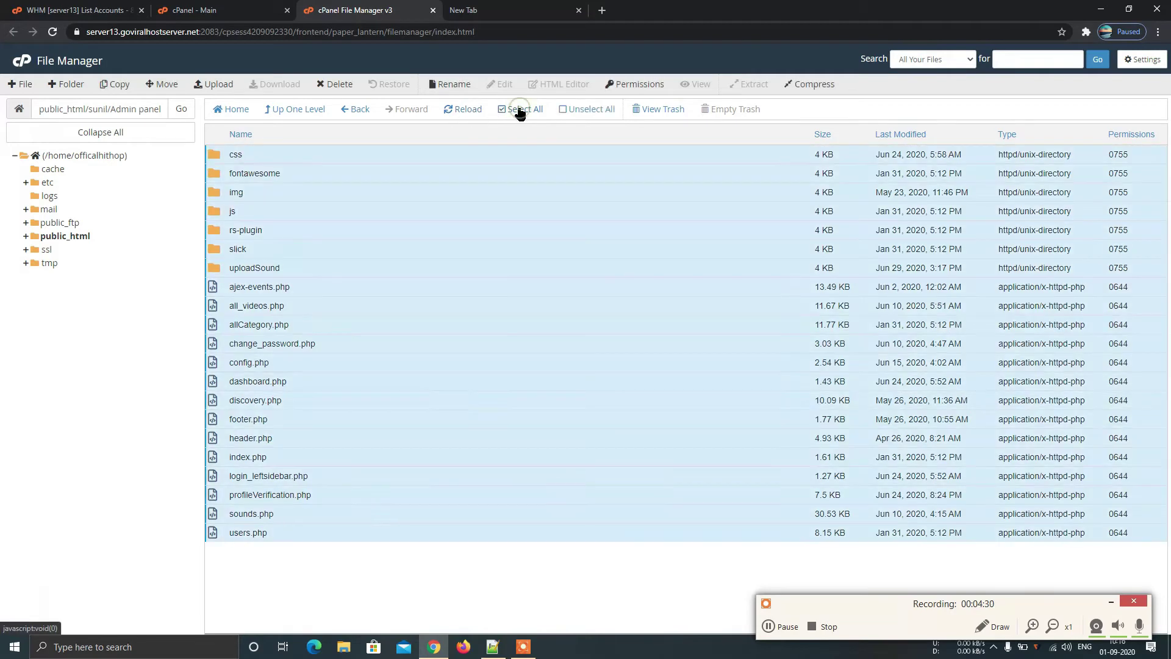
pyautogui.rightClick(341, 160)
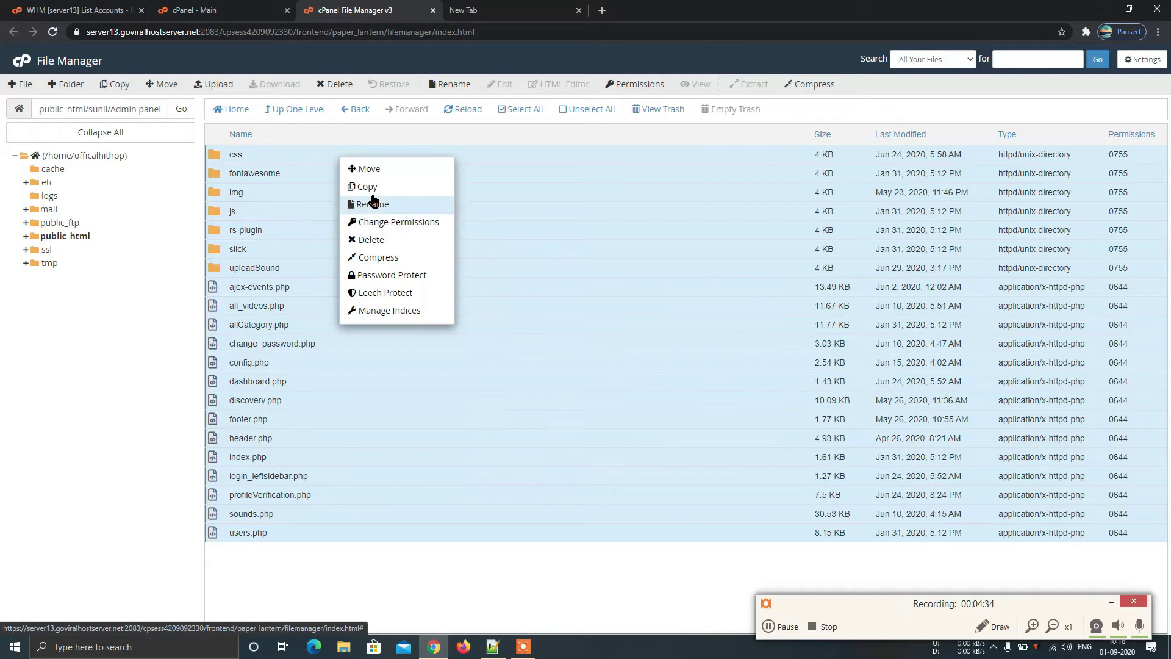
pyautogui.click(369, 169)
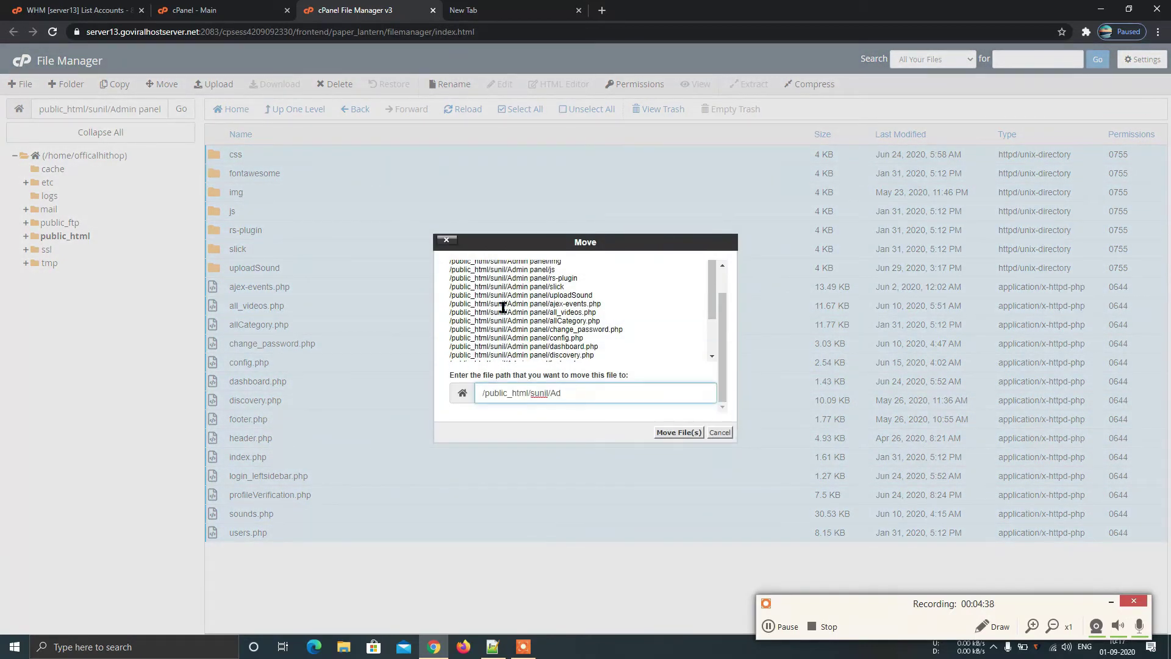
pyautogui.click(678, 432)
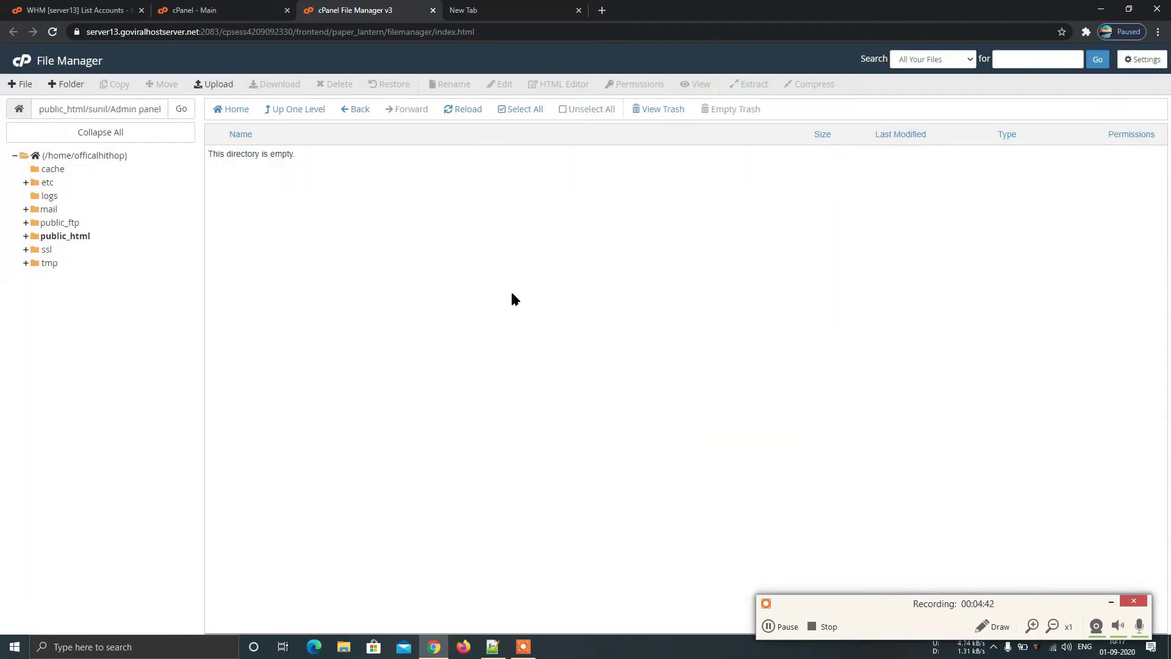
pyautogui.click(356, 110)
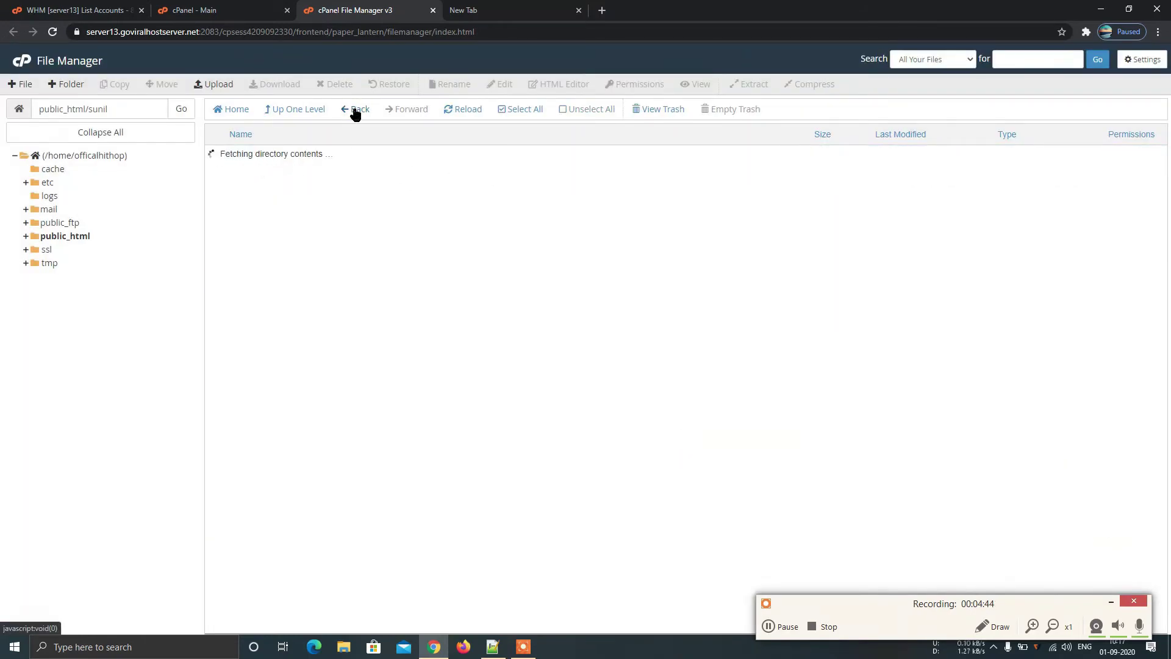
pyautogui.click(820, 626)
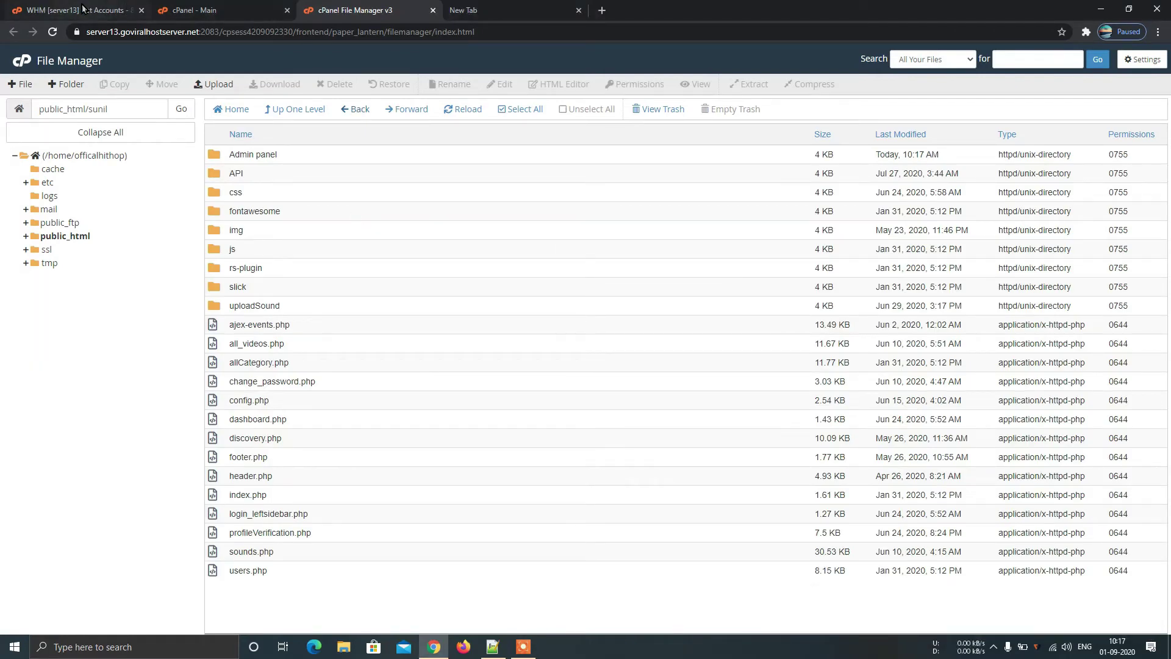
# From the cPanel dashboard, open the primary domain officalhithop.co in a new tab to show the Hit Hop admin login
pyautogui.click(63, 9)
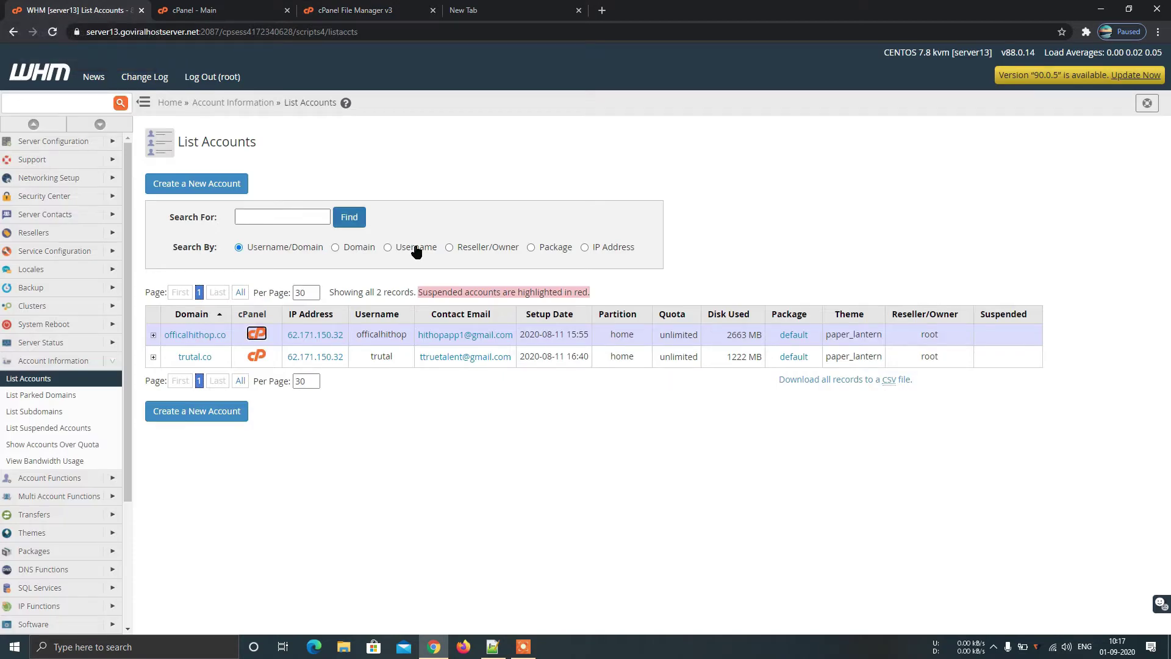
pyautogui.click(215, 9)
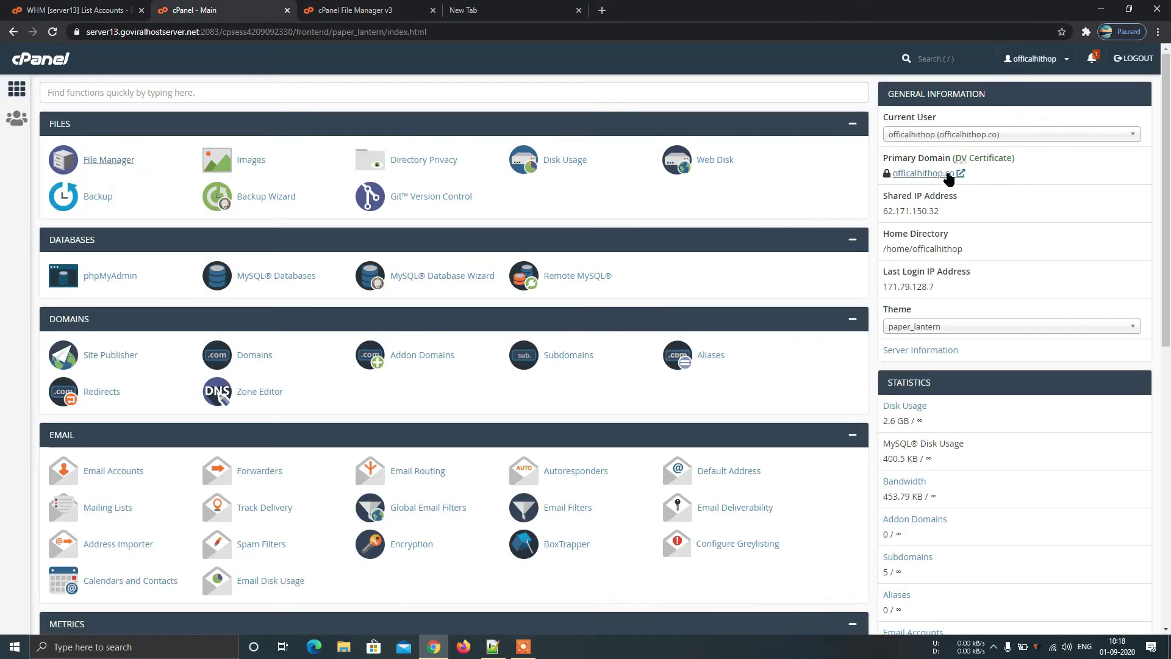
pyautogui.click(918, 174)
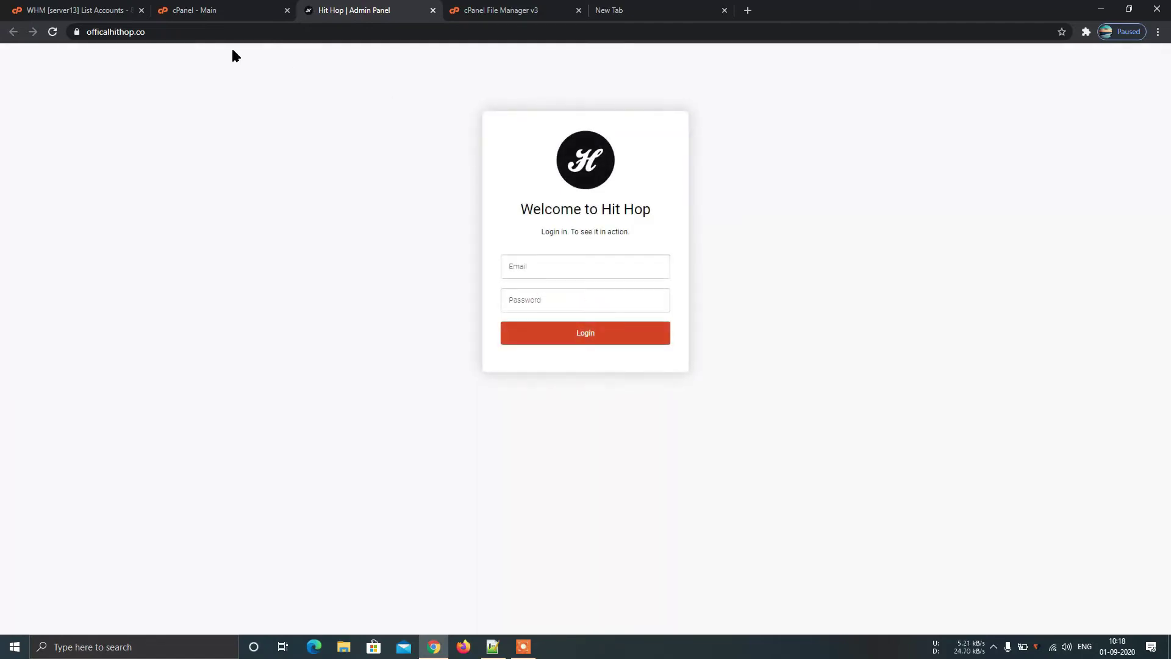
# Change the address to sunil.officalhithop.co to load the TicTic Admin Panel login page
pyautogui.click(195, 35)
pyautogui.click(195, 36)
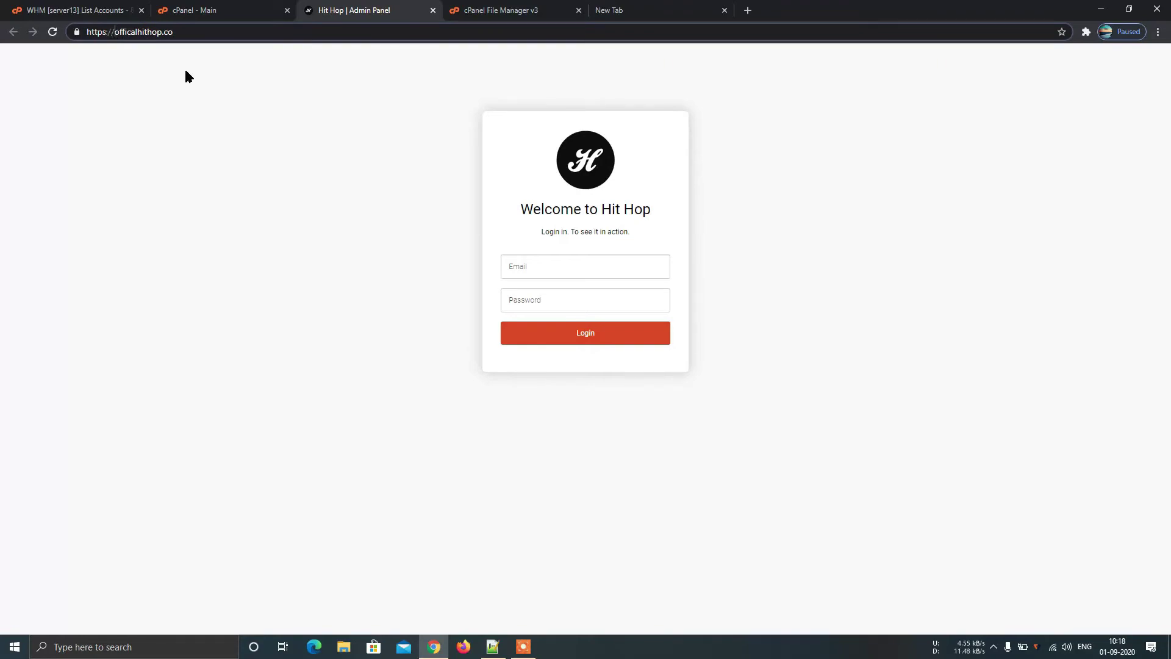
pyautogui.write('sunil')
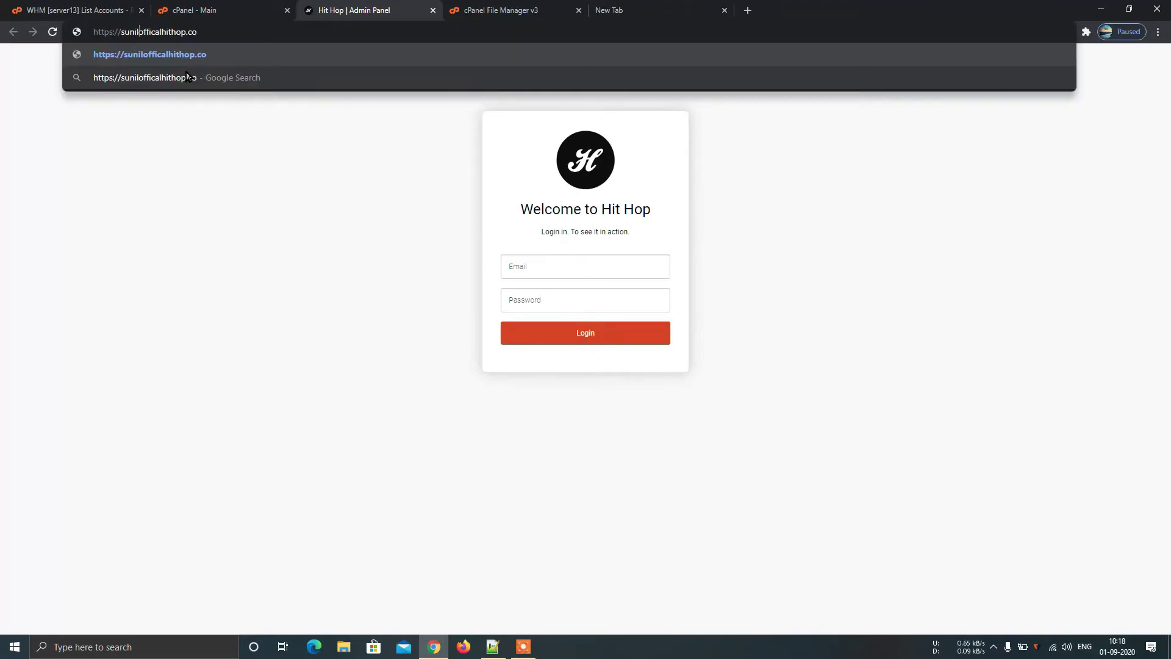
pyautogui.write('.')
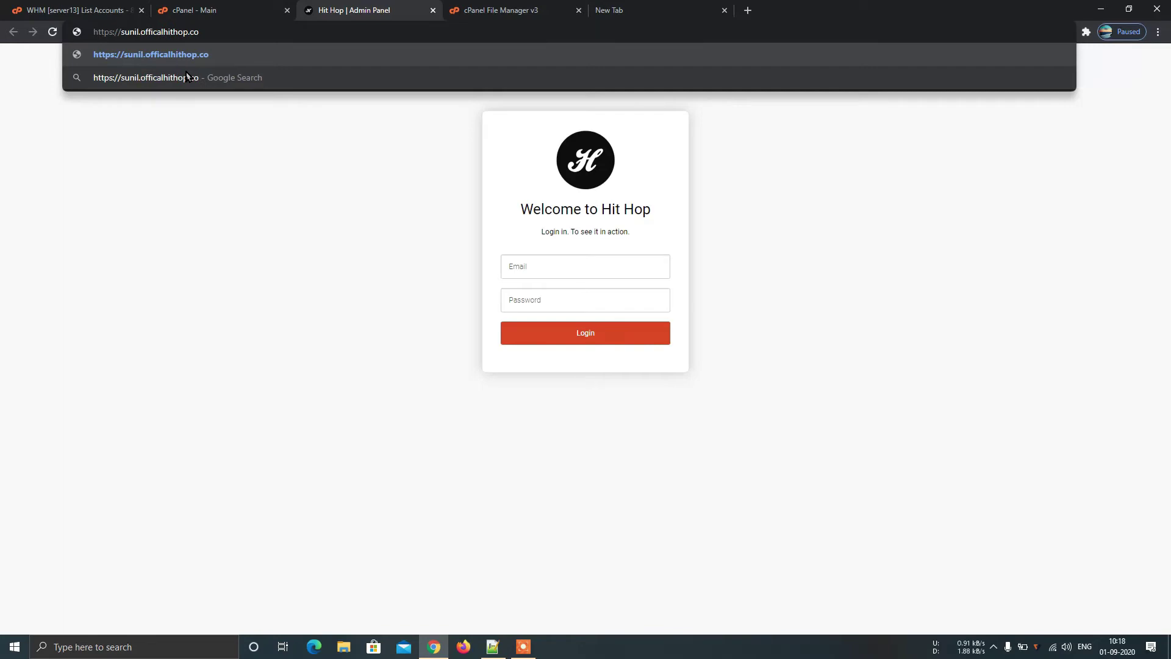
pyautogui.press('Return')
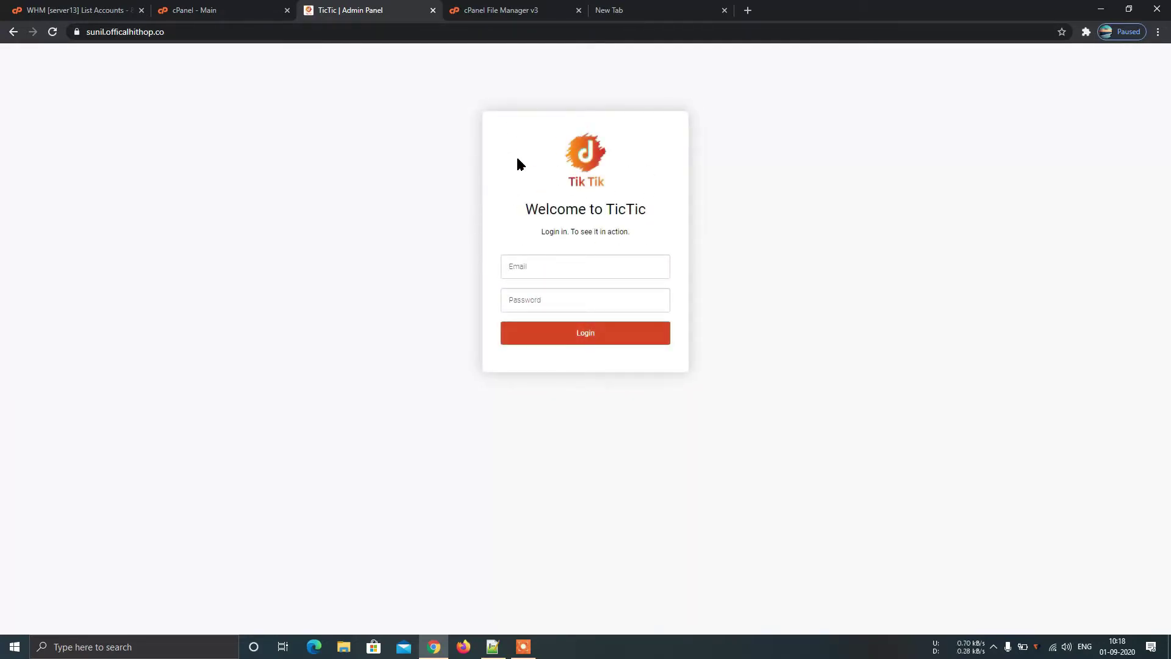
# Check that the Admin panel folder in public_html/sunil is empty, then delete it, skipping the trash
pyautogui.click(509, 10)
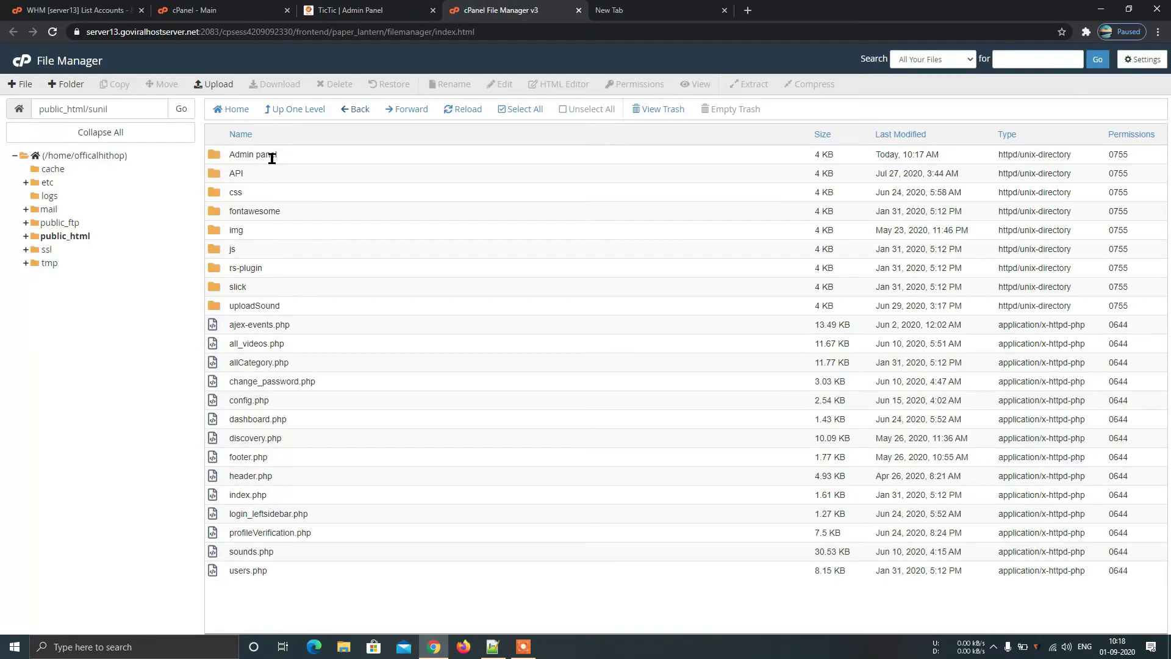
pyautogui.doubleClick(215, 156)
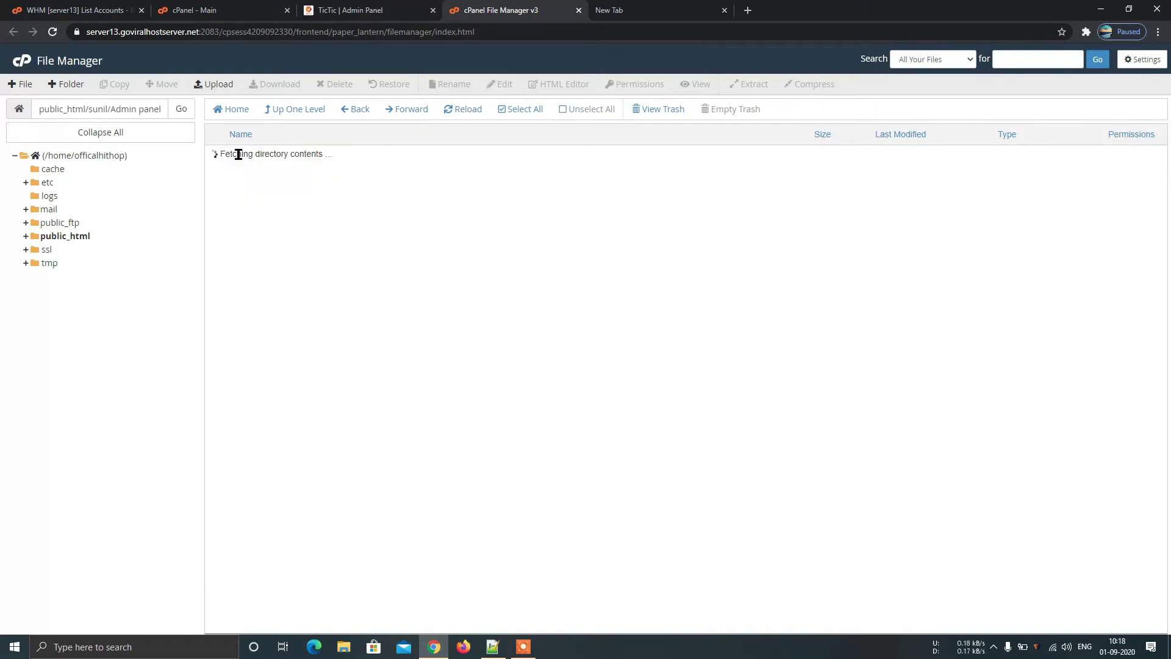
pyautogui.click(353, 113)
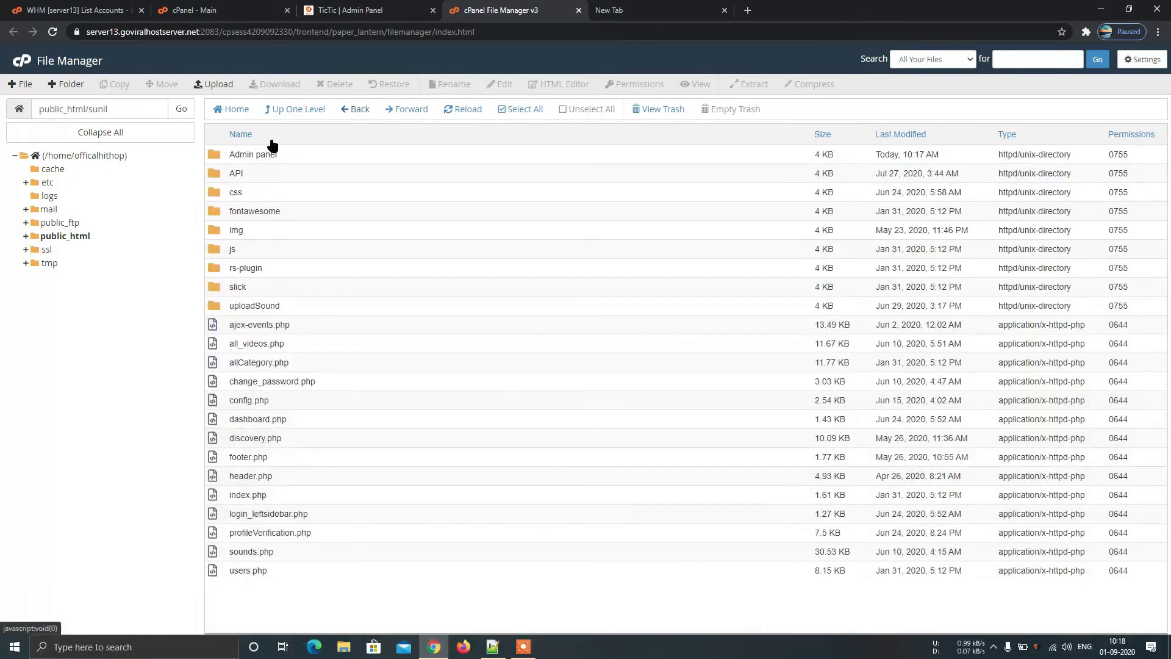
pyautogui.click(215, 157)
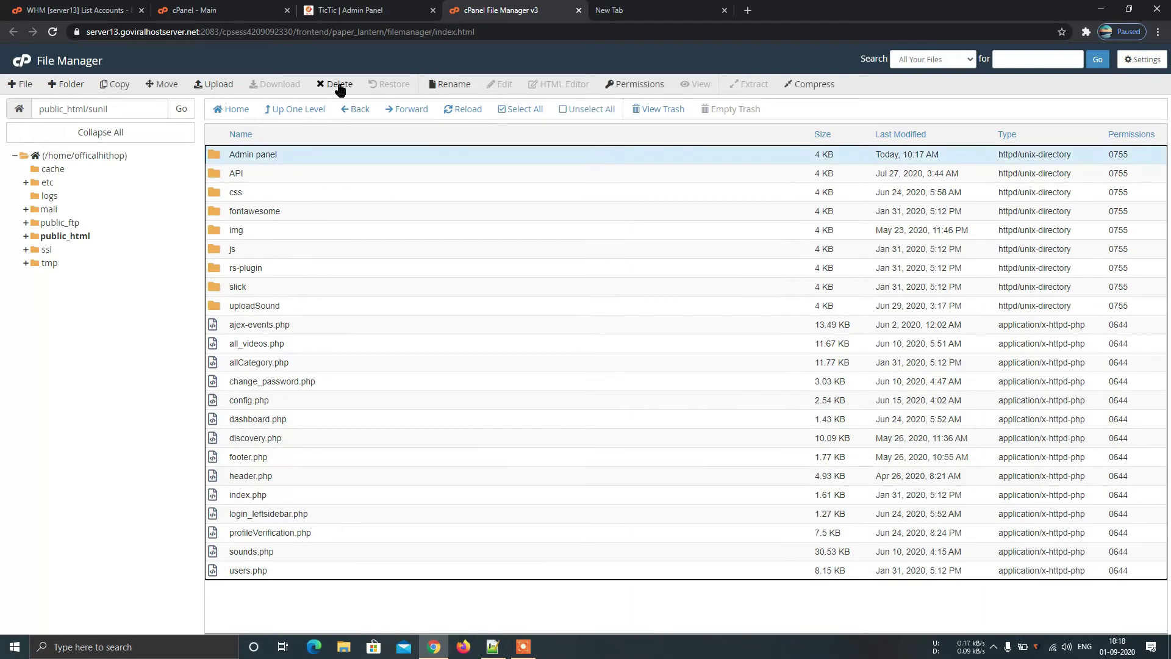
pyautogui.click(338, 85)
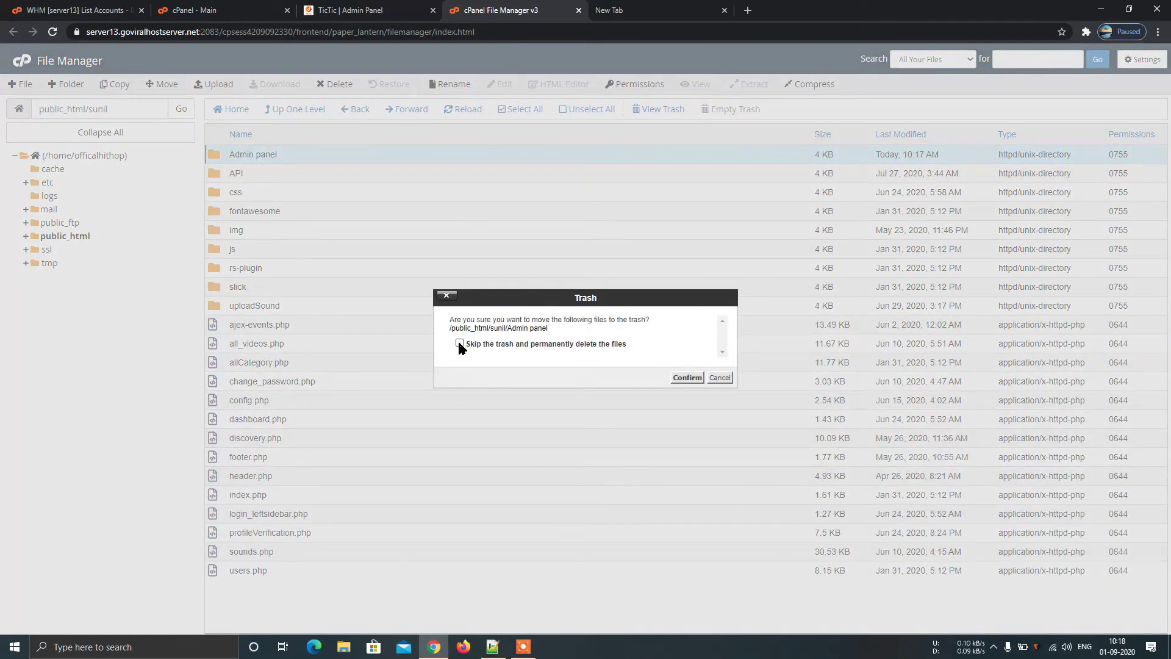
pyautogui.click(459, 344)
pyautogui.click(687, 378)
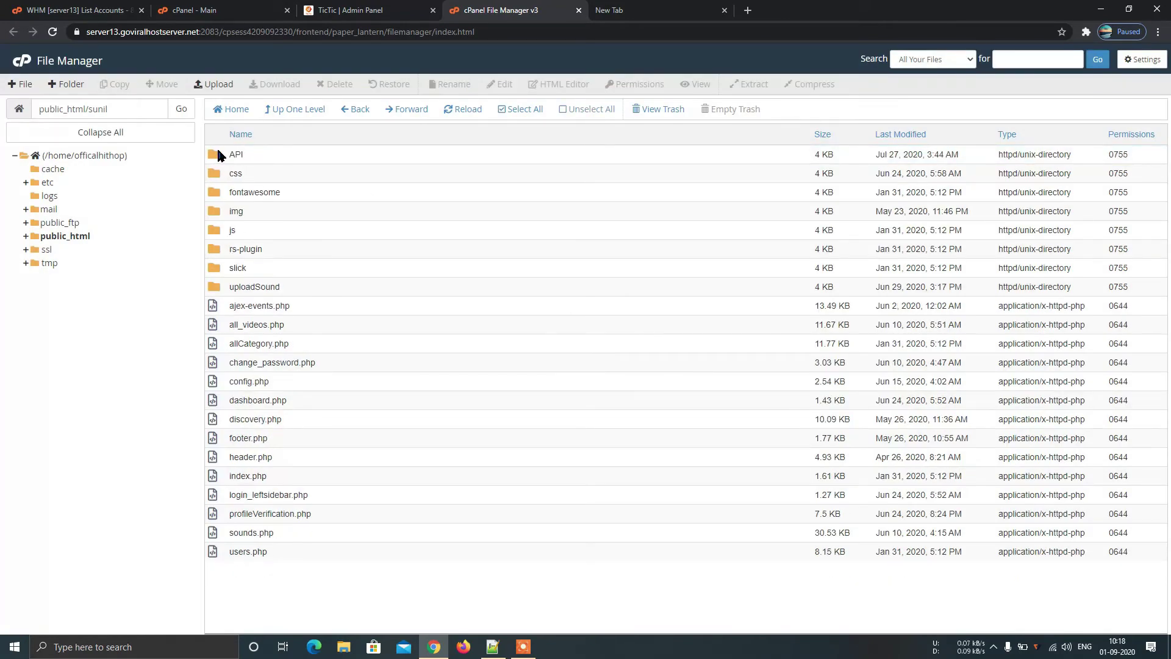
# Open the API folder's config.php in cPanel's code editor
pyautogui.doubleClick(218, 155)
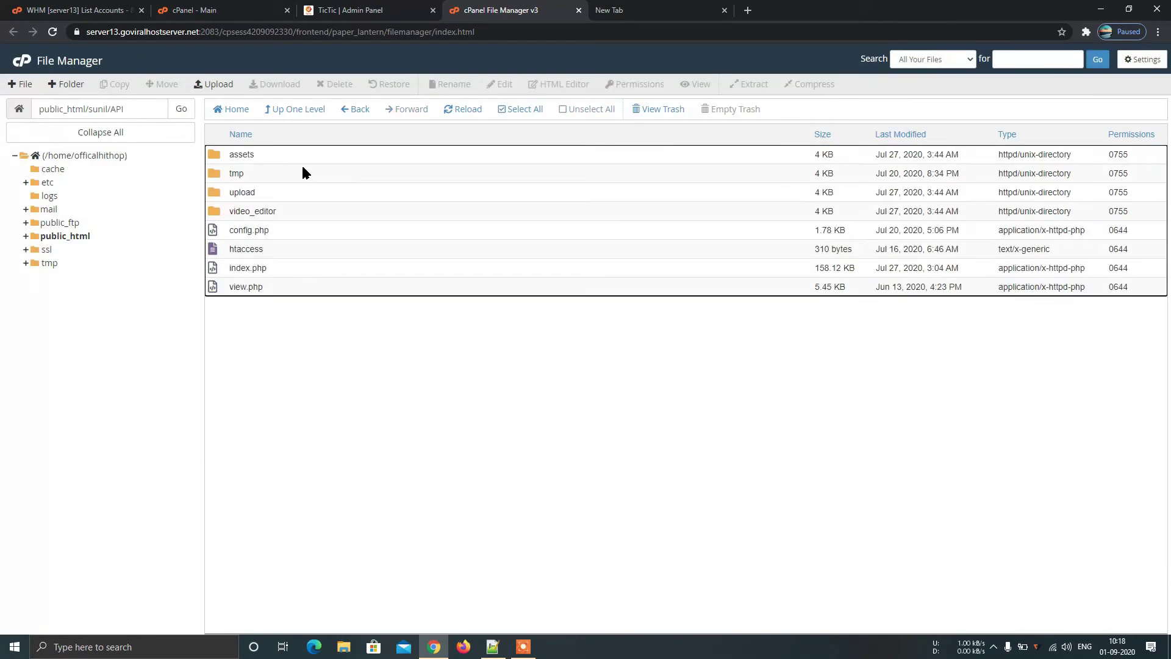
pyautogui.rightClick(215, 229)
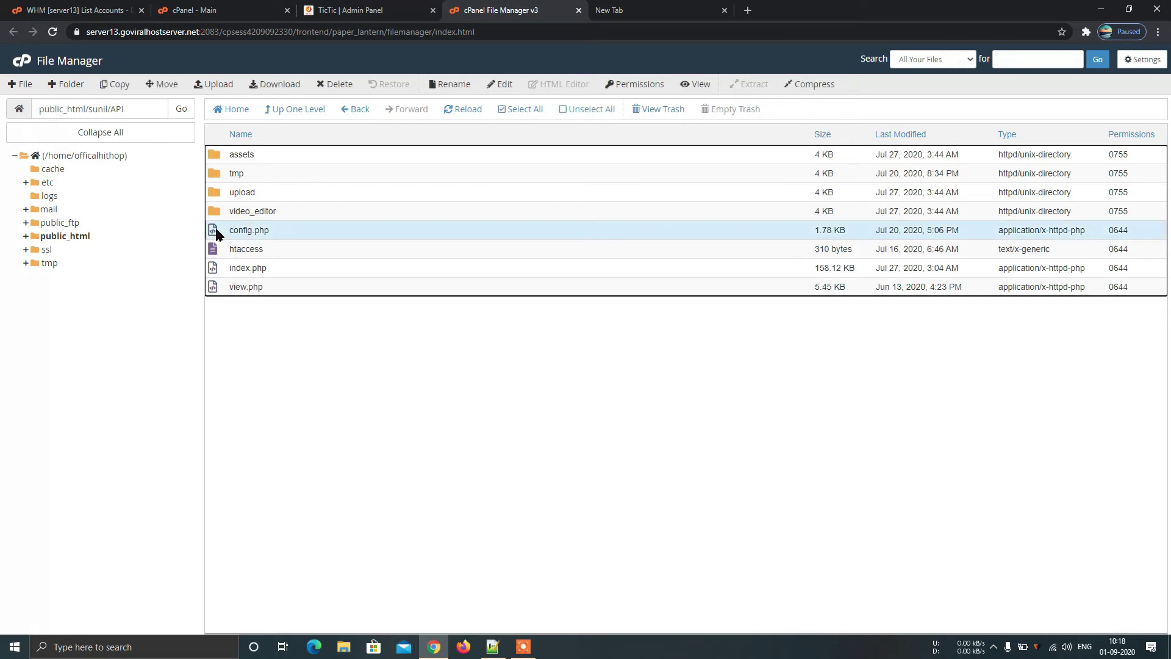
pyautogui.click(242, 277)
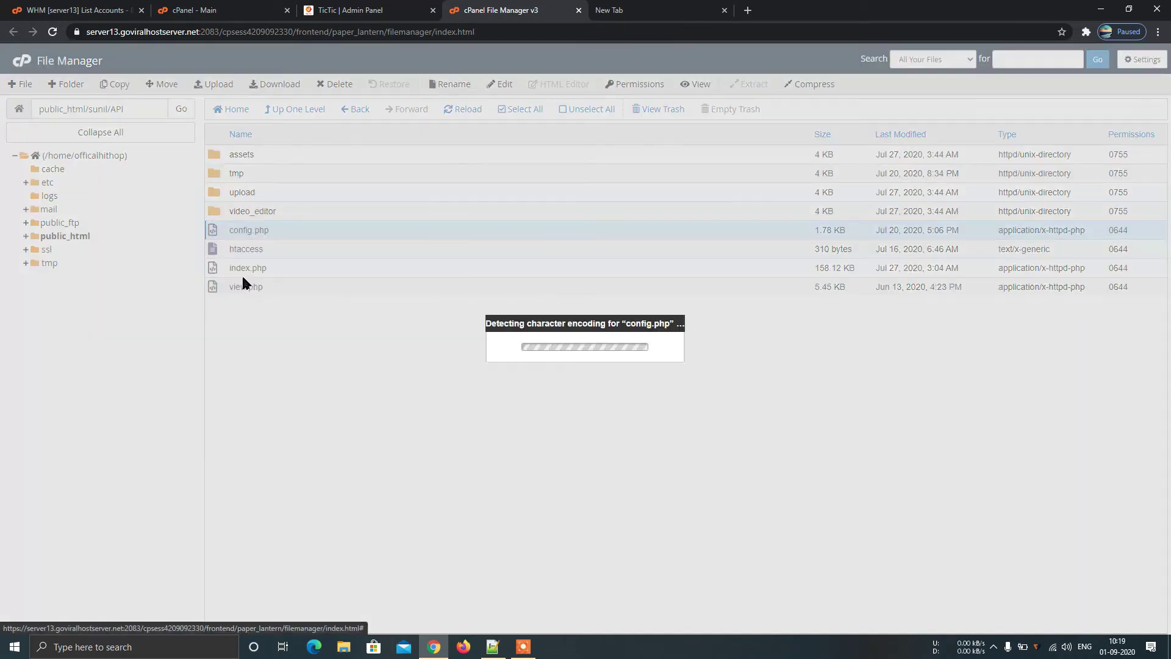
pyautogui.click(694, 432)
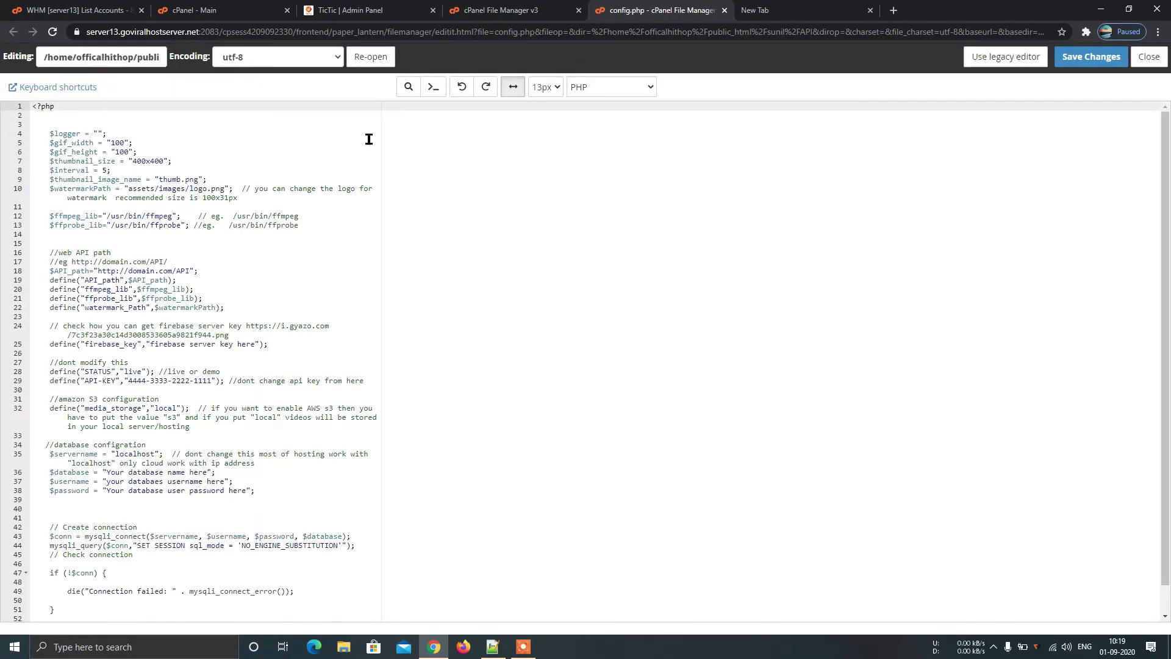
pyautogui.click(351, 11)
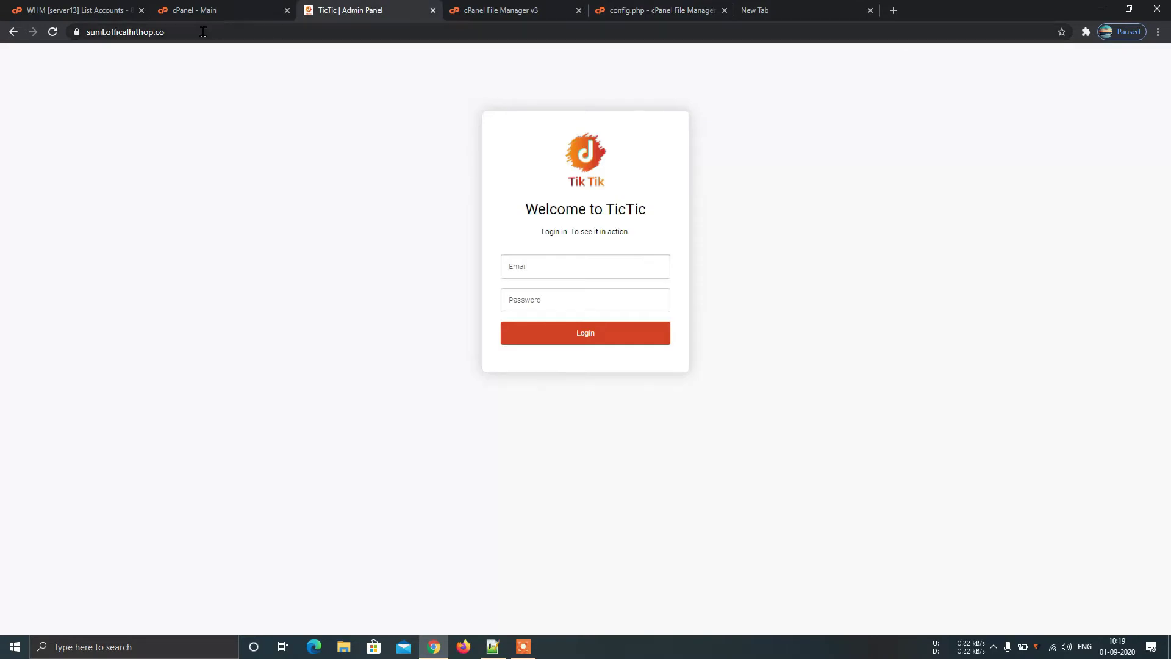
pyautogui.click(203, 31)
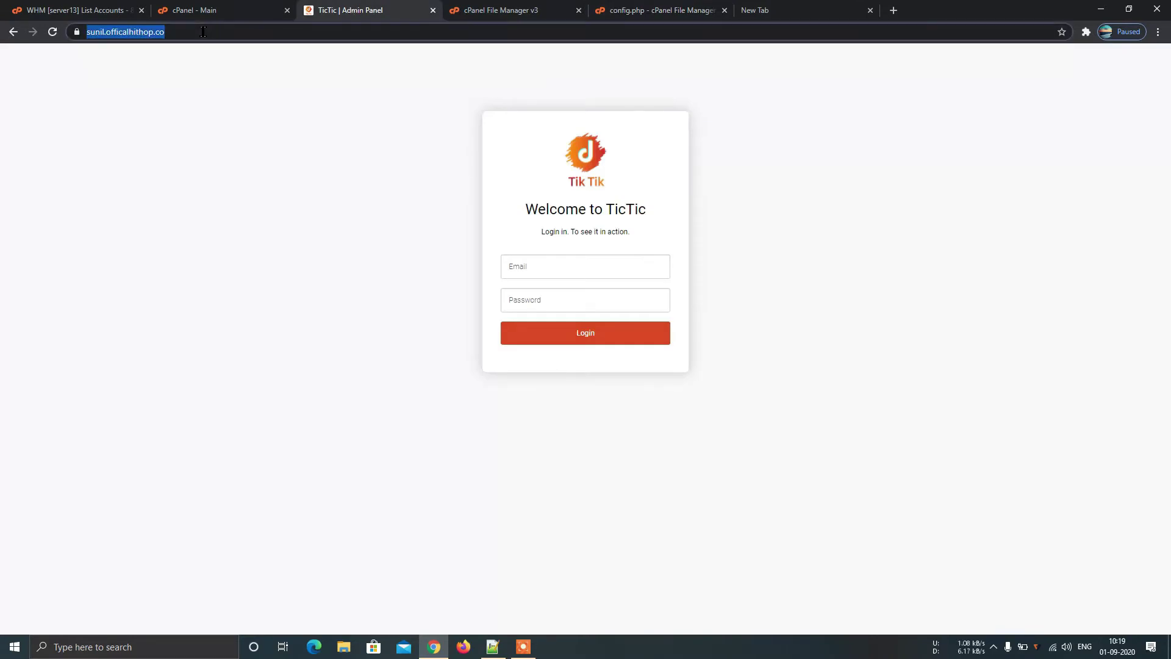
pyautogui.rightClick(137, 35)
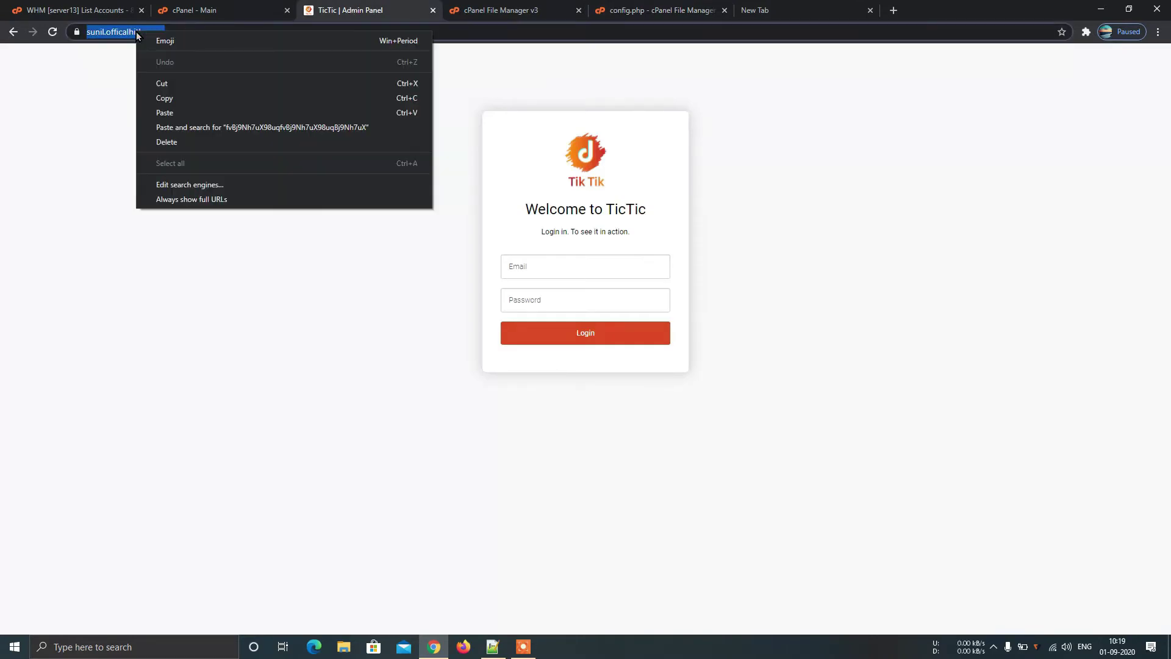
pyautogui.click(169, 96)
pyautogui.click(603, 18)
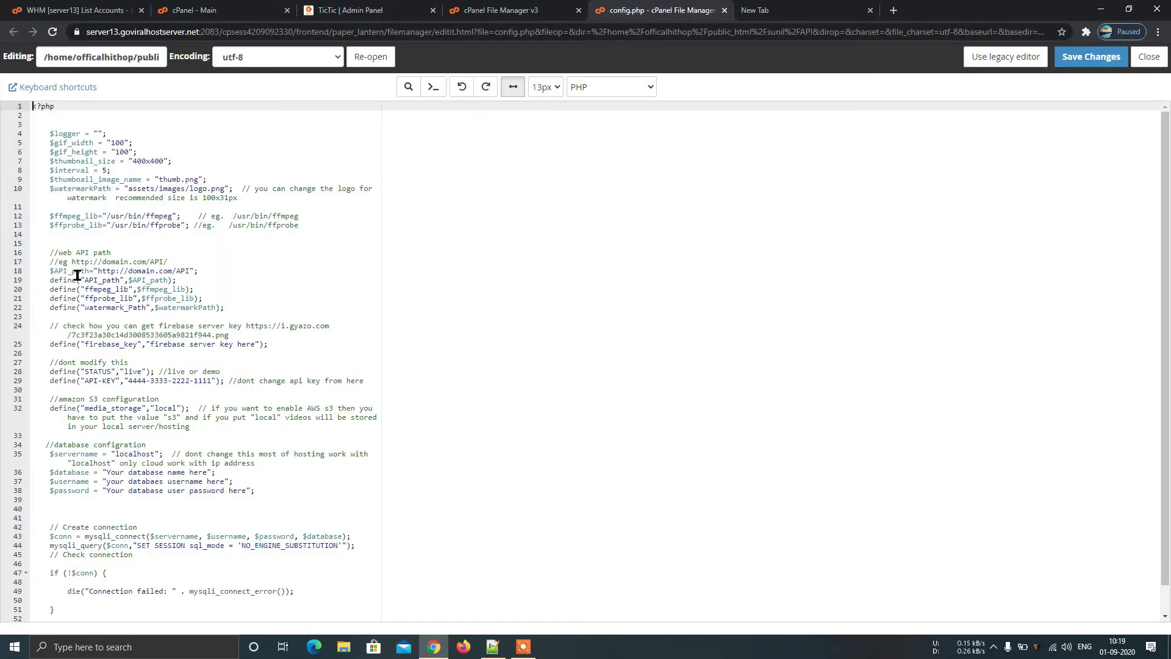
pyautogui.scroll(5, 77, 275)
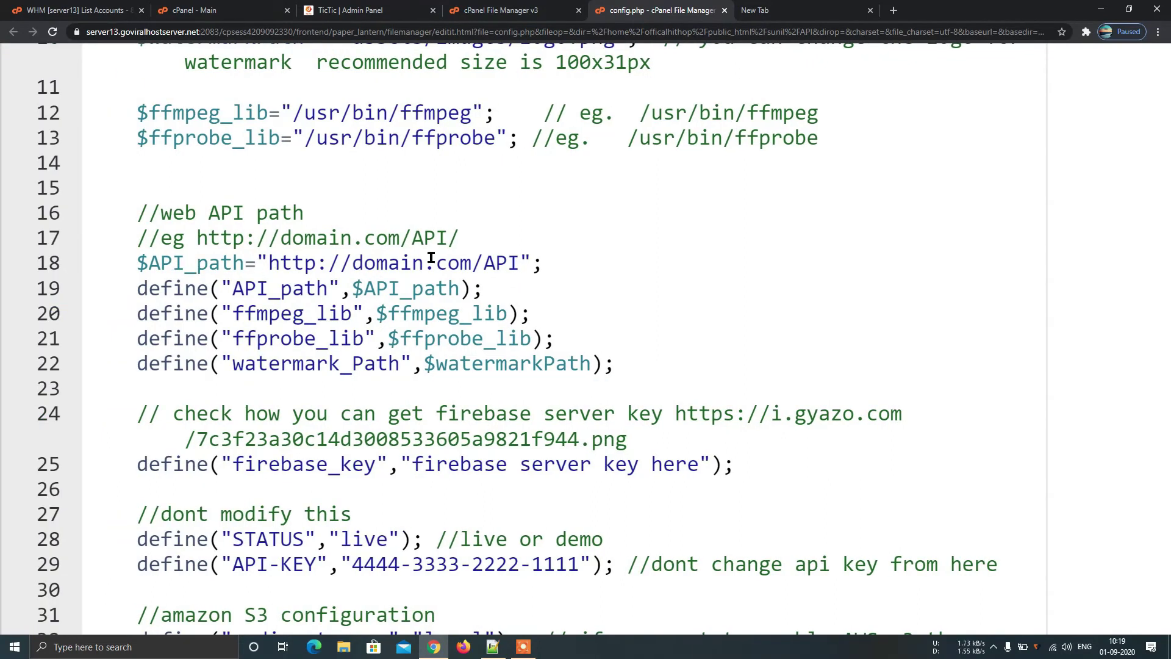
pyautogui.moveTo(473, 262); pyautogui.dragTo(268, 263)
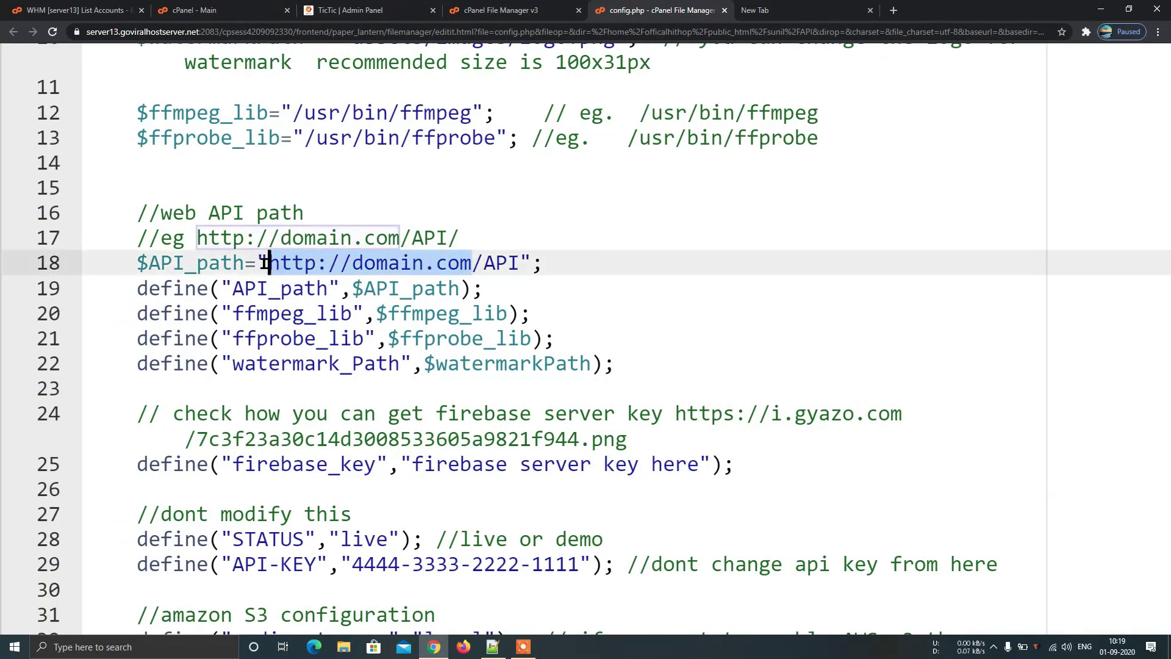
pyautogui.press('BackSpace')
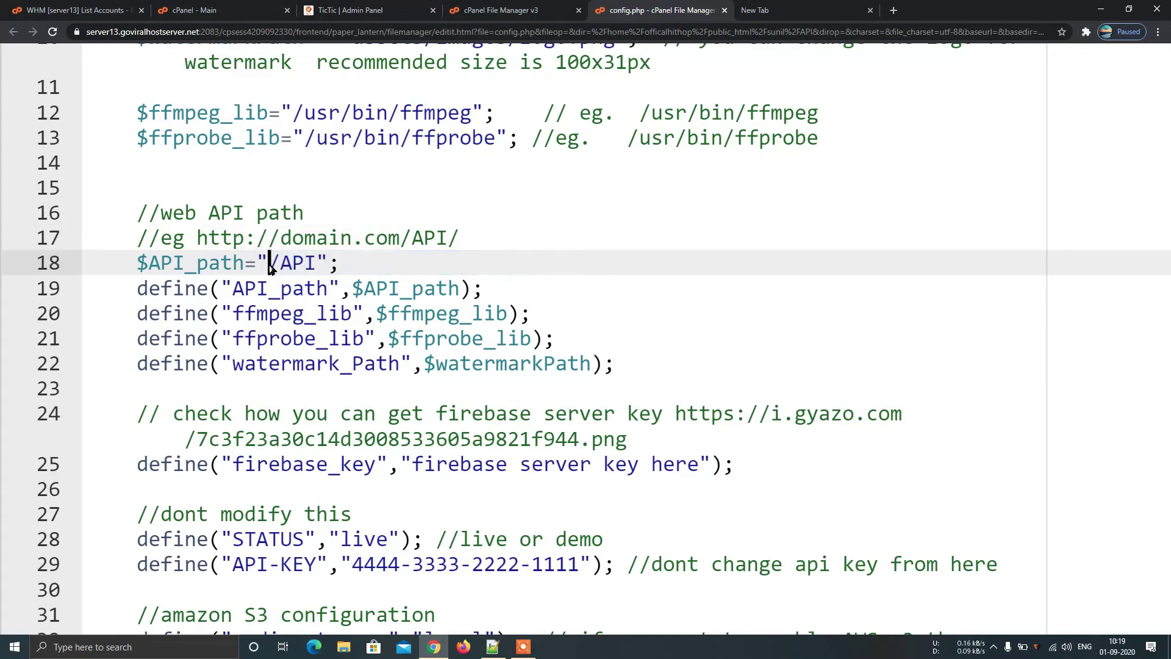
pyautogui.hotkey('ctrl', 'v')
pyautogui.press('BackSpace')
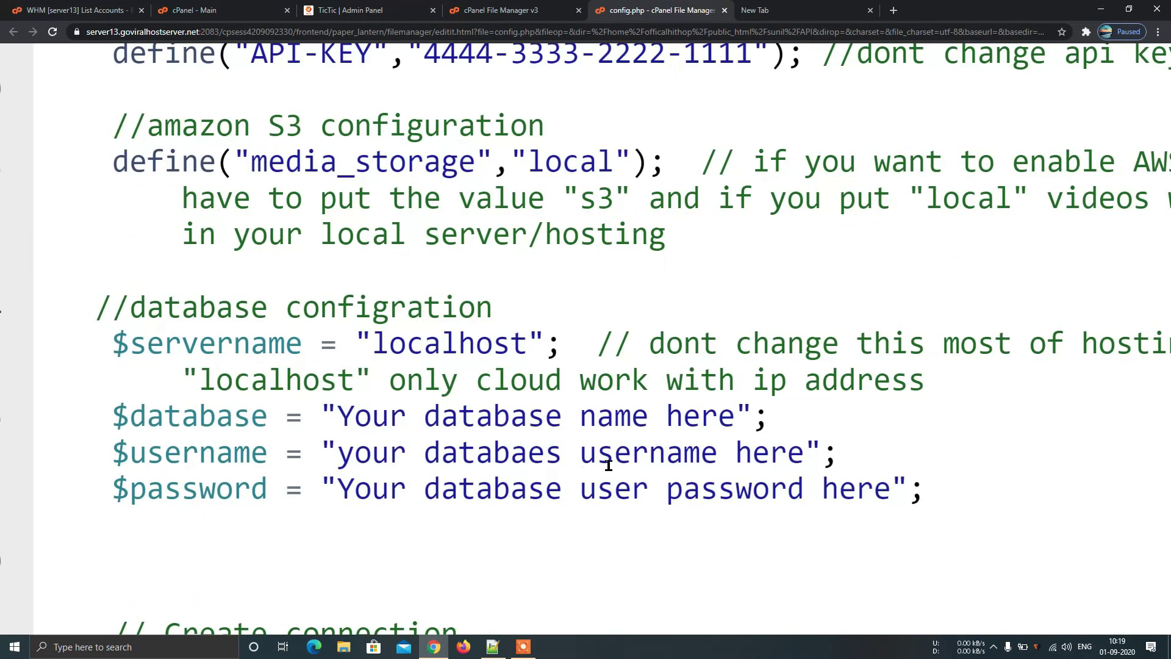
# Create the MySQL database officalh_sunil on the MySQL Databases page
pyautogui.click(196, 10)
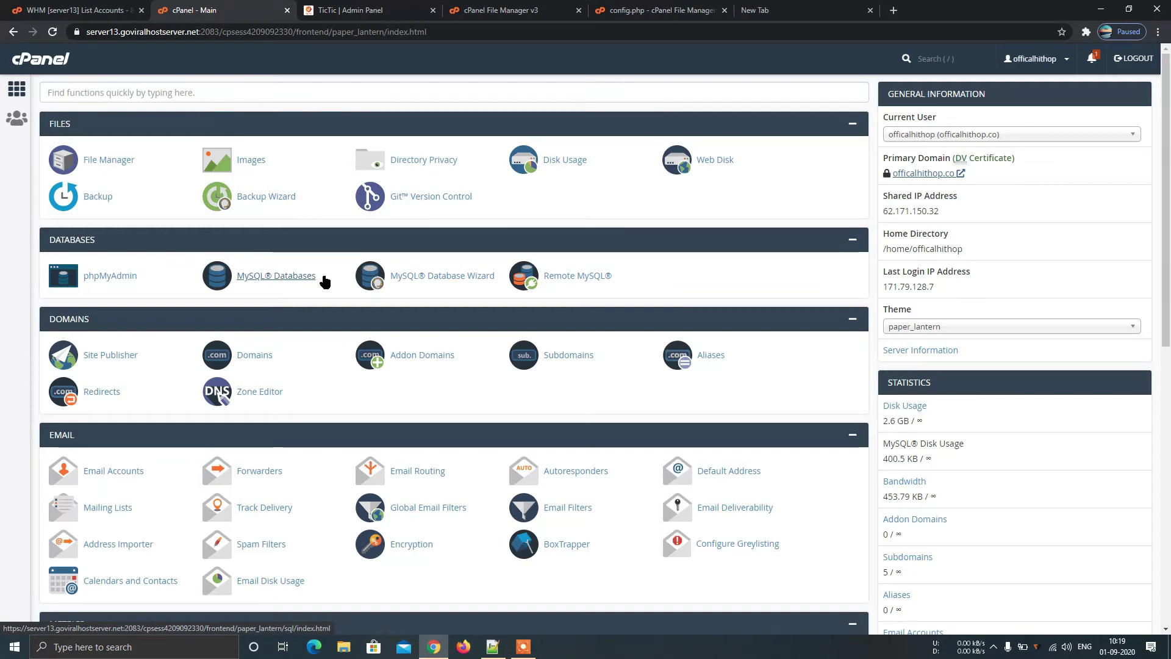
pyautogui.click(262, 278)
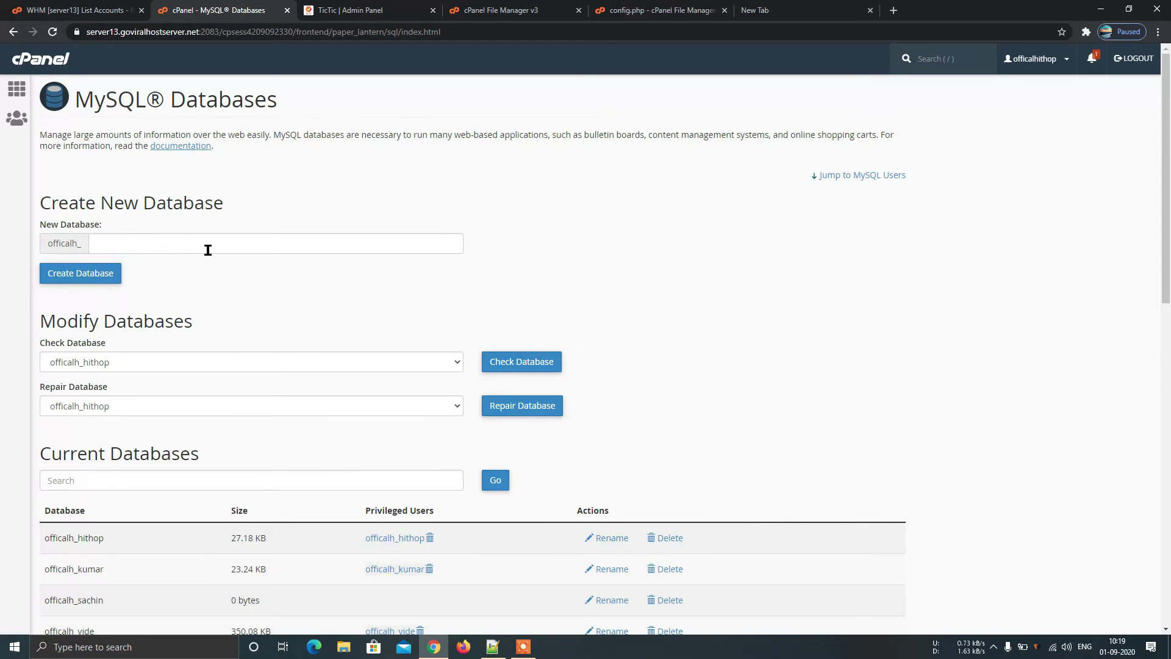
pyautogui.click(157, 248)
pyautogui.write('su')
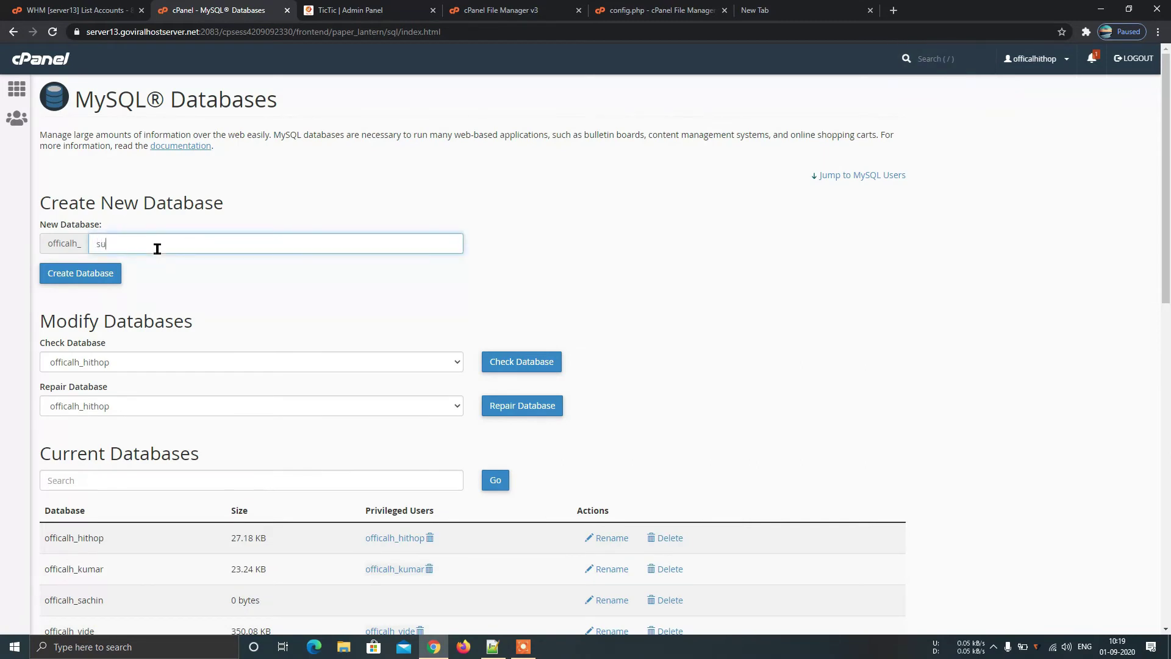
pyautogui.write('nil')
pyautogui.click(92, 276)
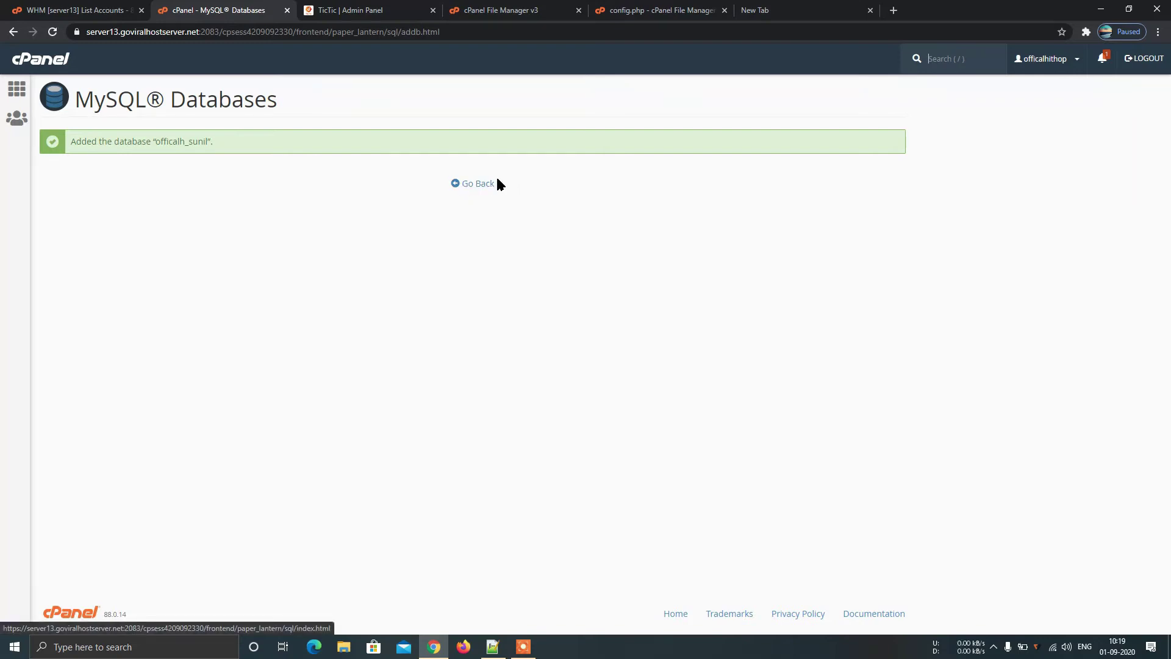
pyautogui.click(471, 186)
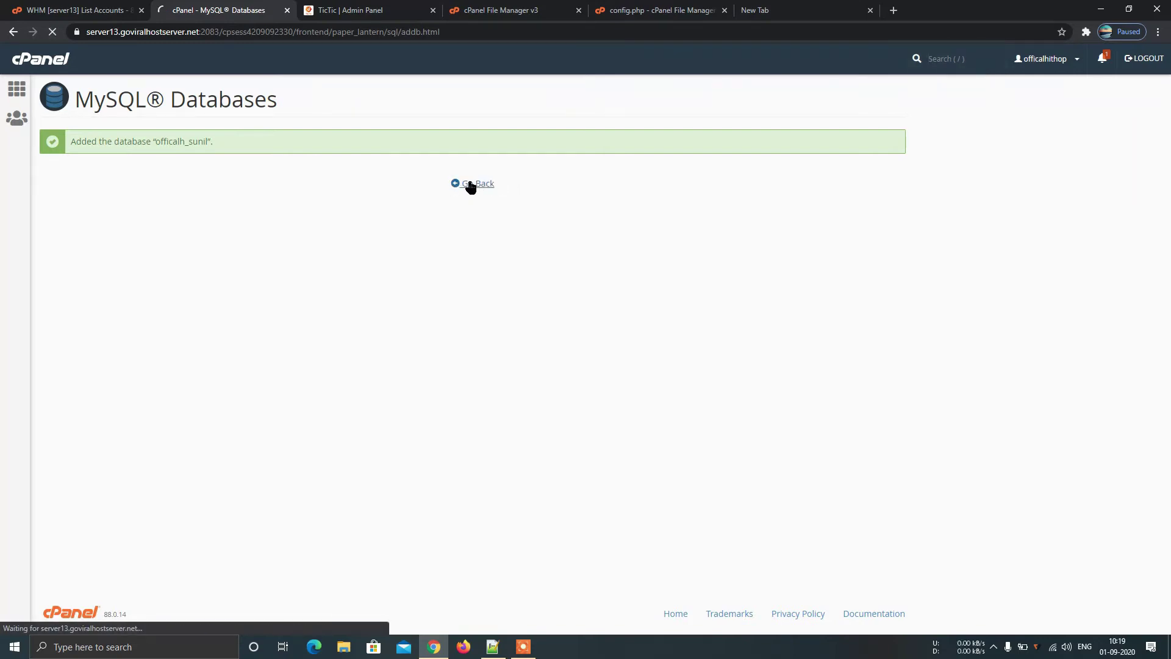
# Choose officalh_sunil in both the Check Database and Repair Database dropdowns
pyautogui.scroll(-2, 223, 421)
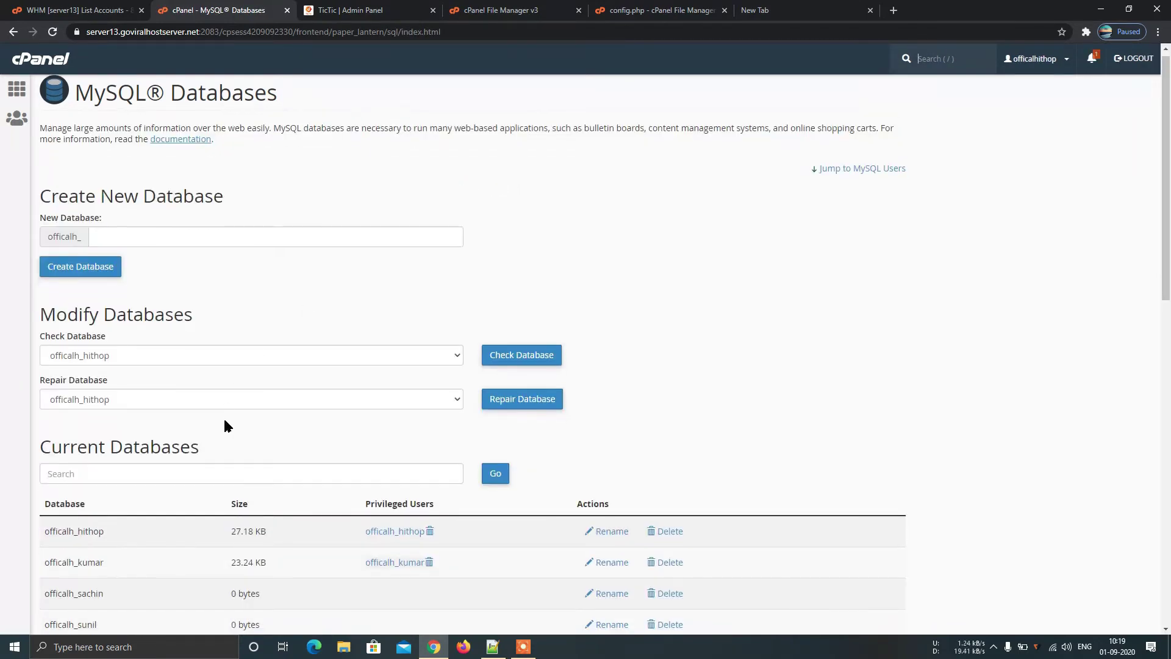
pyautogui.scroll(-1, 224, 420)
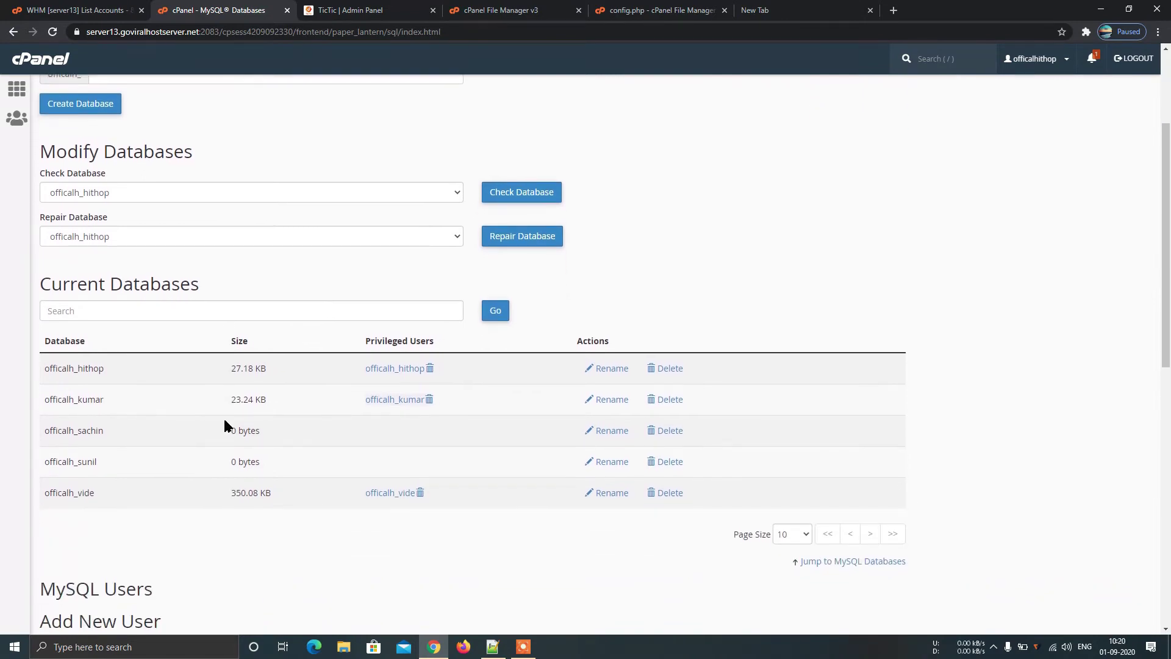
pyautogui.click(387, 190)
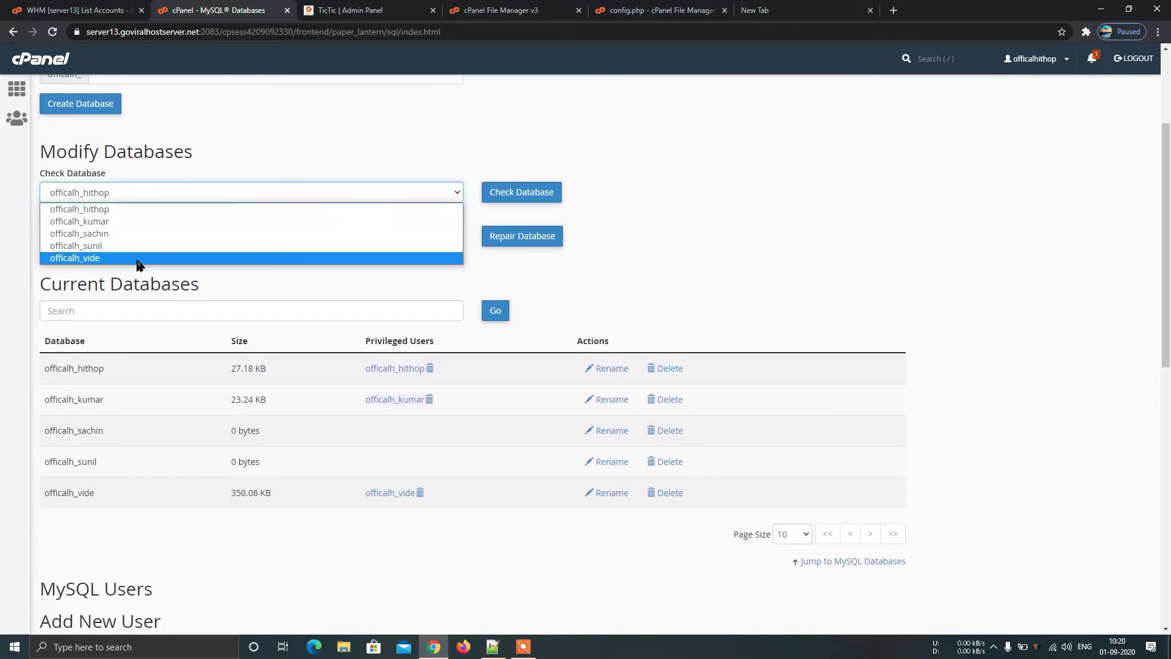
pyautogui.click(101, 247)
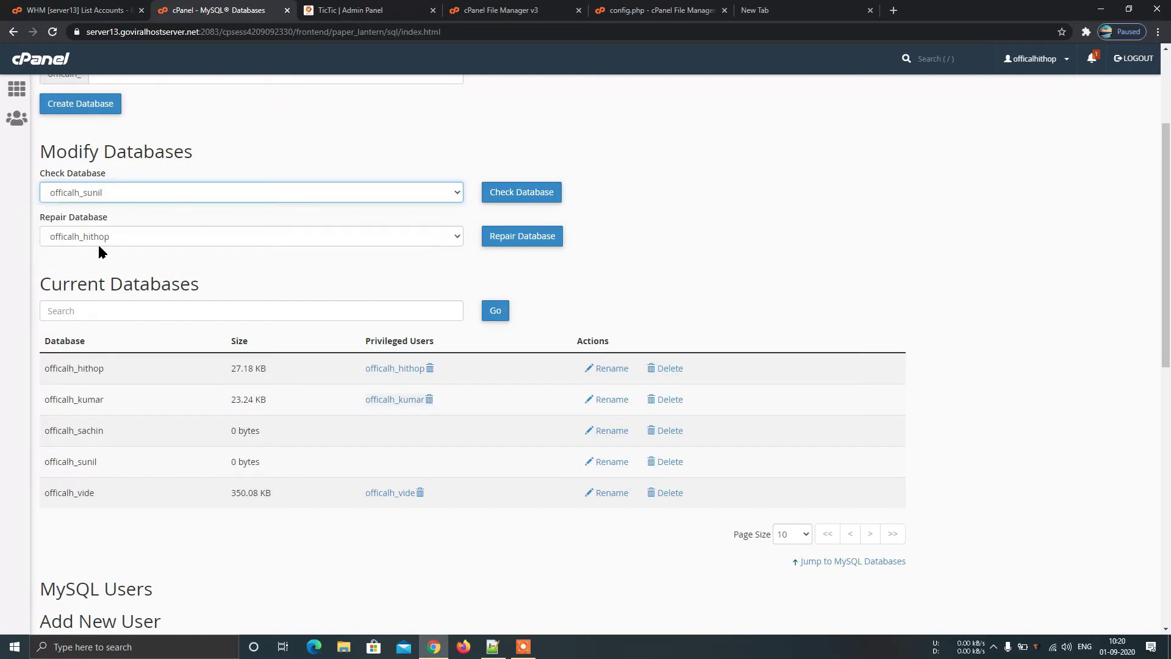
pyautogui.click(160, 240)
pyautogui.click(86, 289)
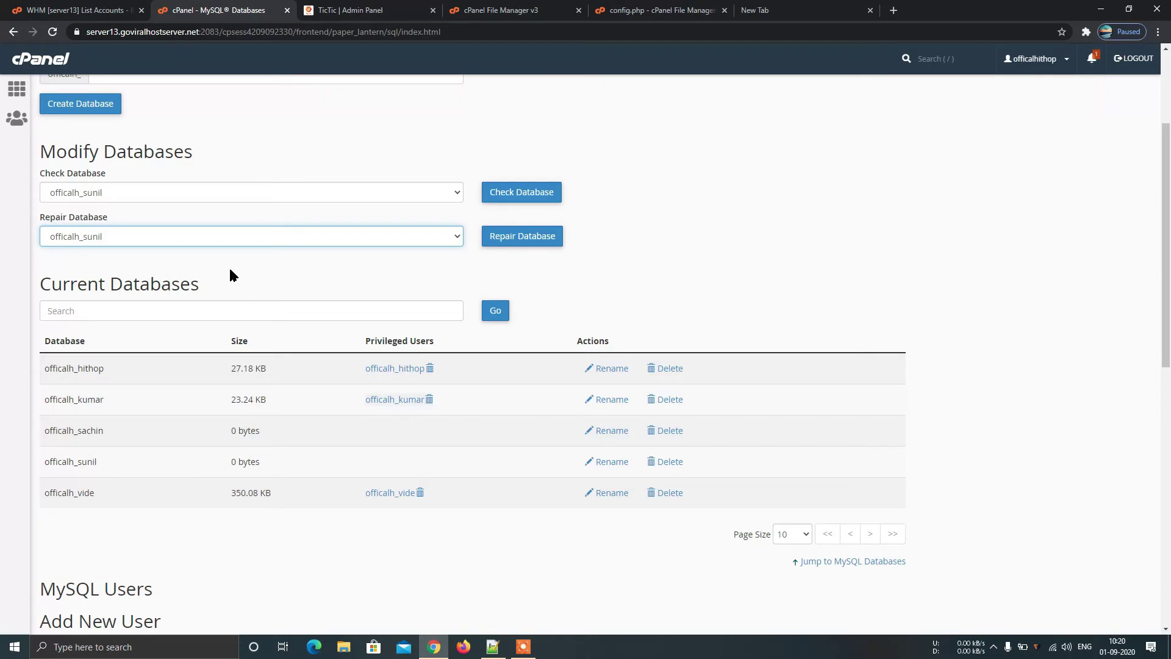
pyautogui.click(523, 646)
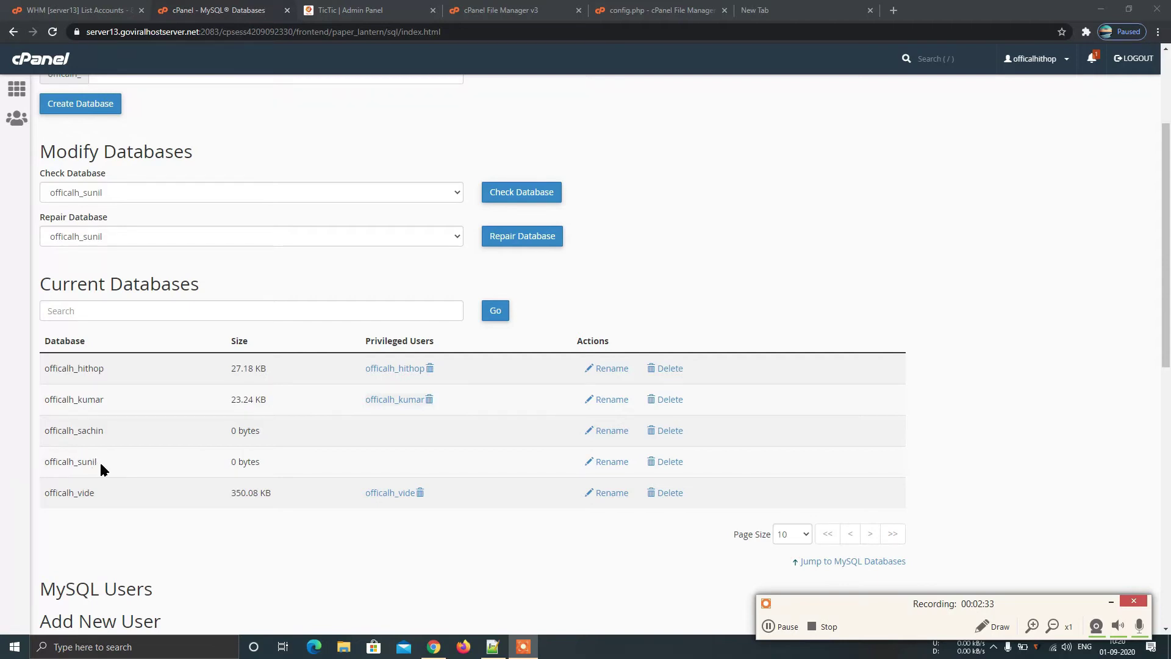
# Copy the officalh_sunil name from the Current Databases list
pyautogui.moveTo(101, 461); pyautogui.dragTo(47, 462)
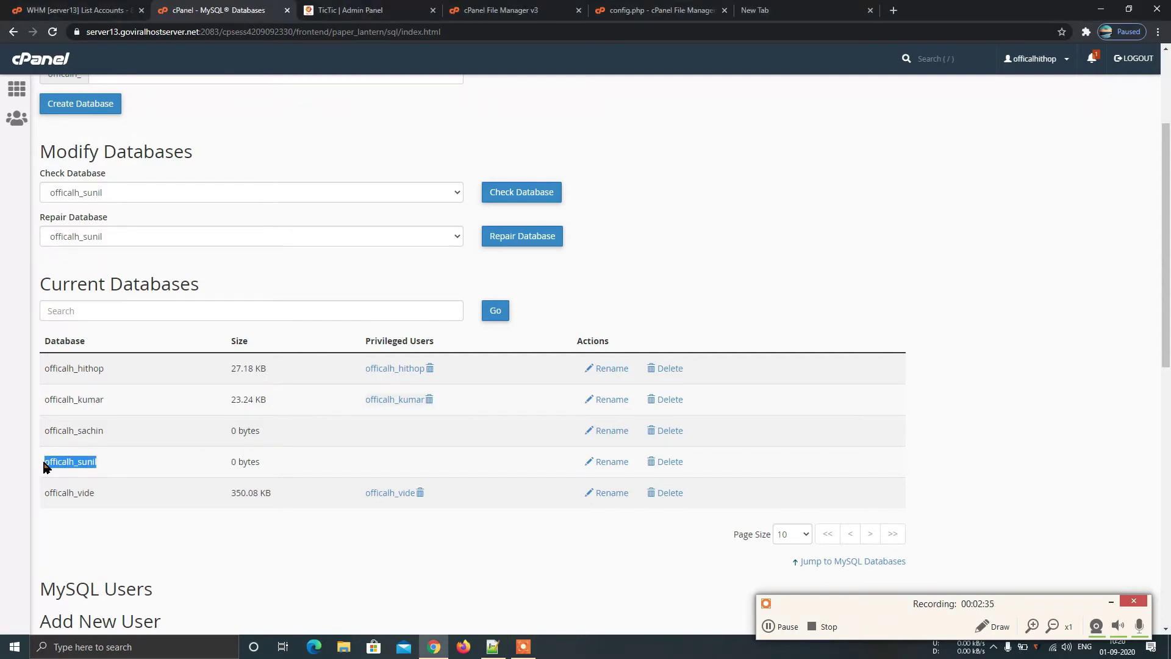
pyautogui.rightClick(64, 462)
pyautogui.click(92, 475)
pyautogui.click(661, 6)
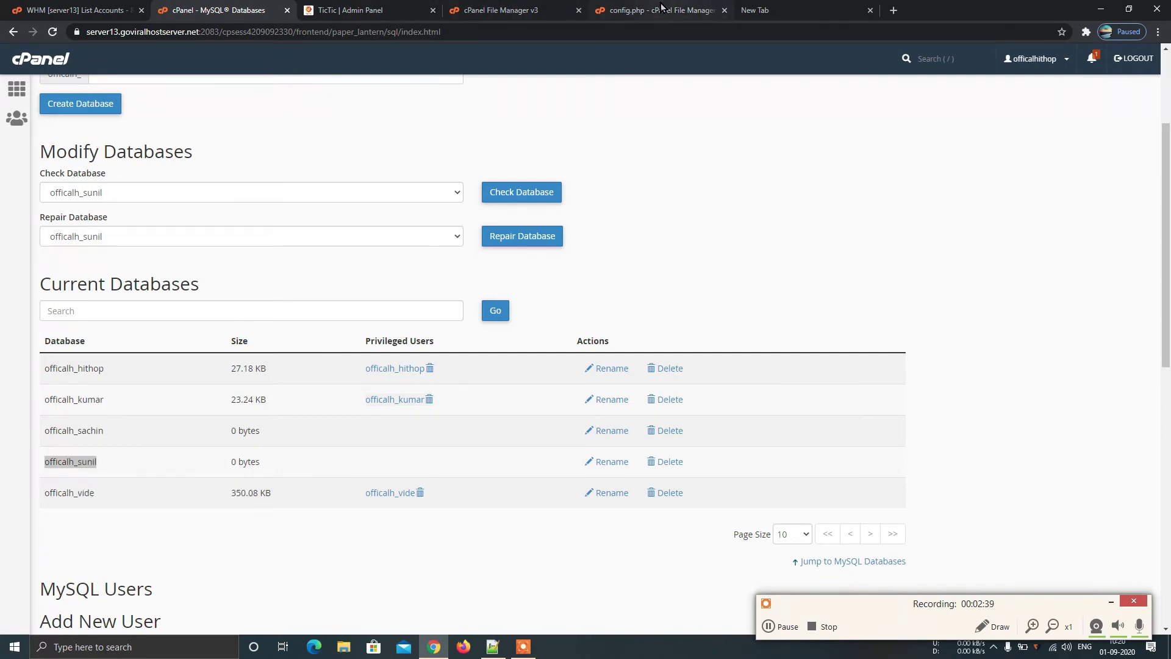
pyautogui.click(662, 7)
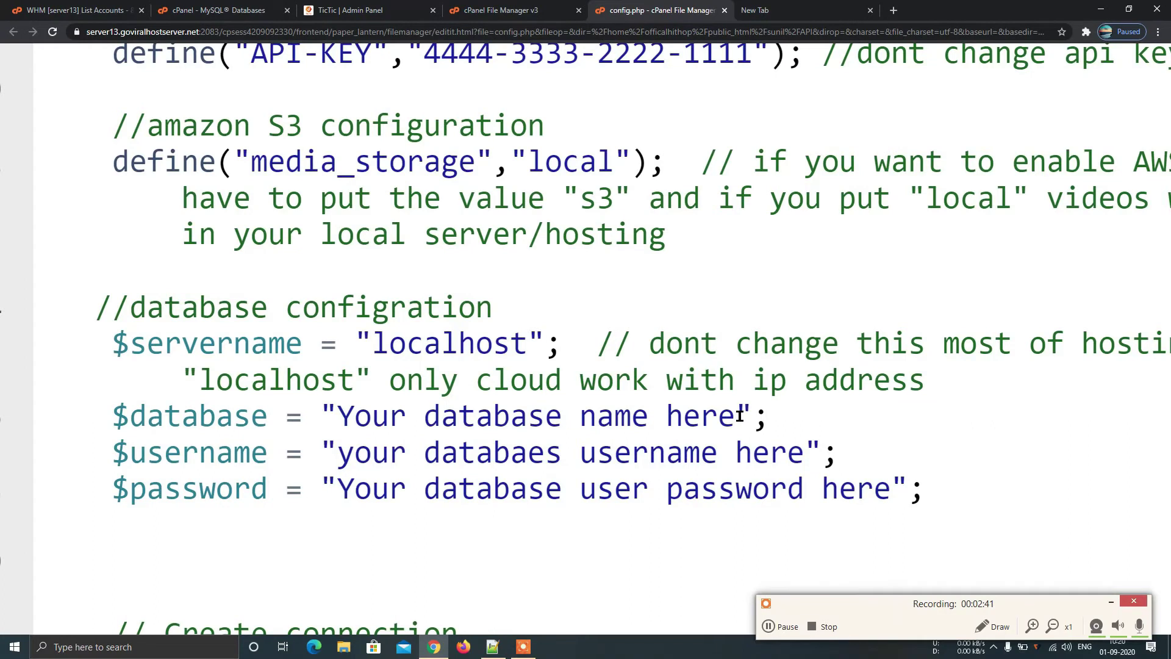
pyautogui.moveTo(735, 417); pyautogui.dragTo(340, 418)
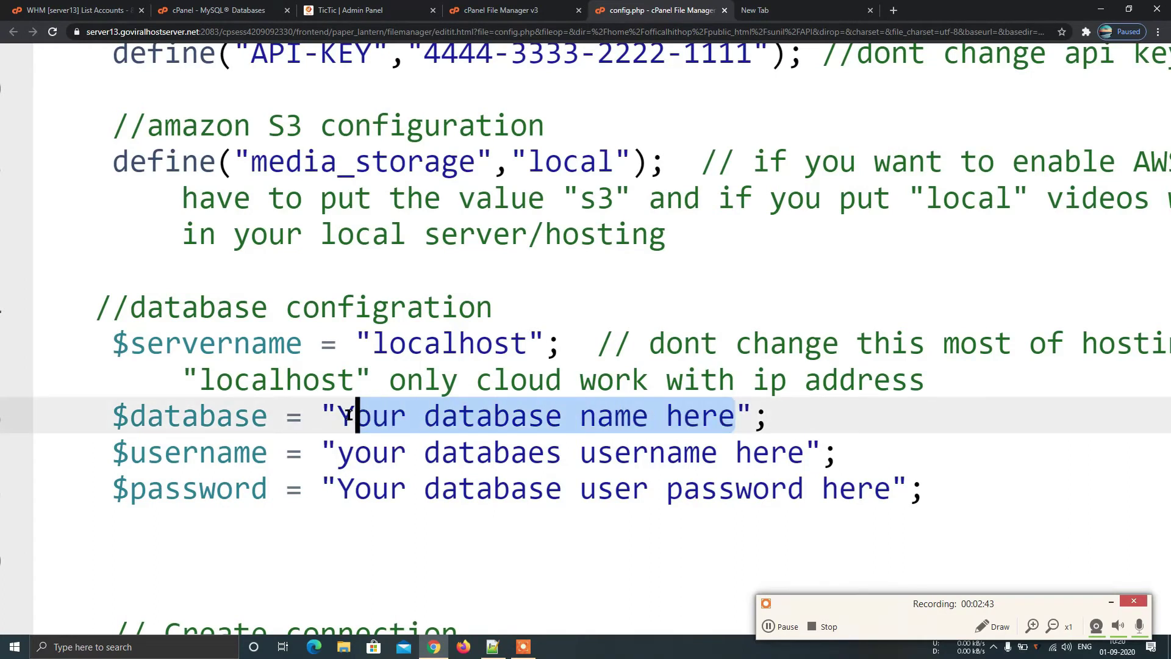
pyautogui.press('BackSpace')
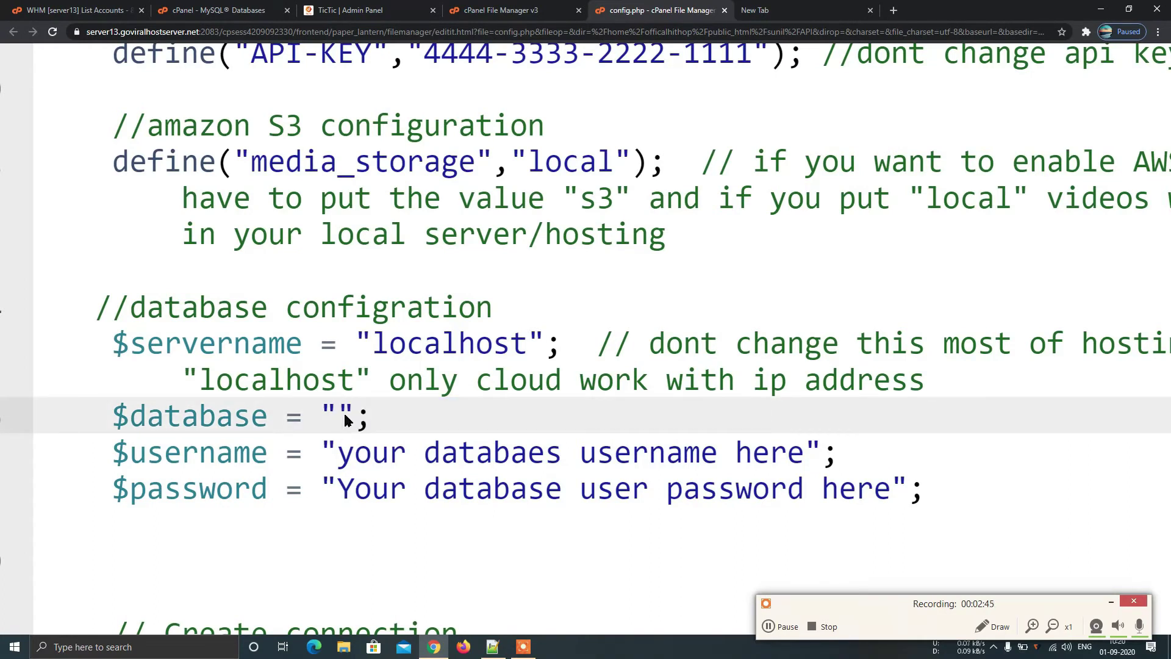
pyautogui.hotkey('ctrl', 'v')
pyautogui.moveTo(804, 452); pyautogui.dragTo(343, 455)
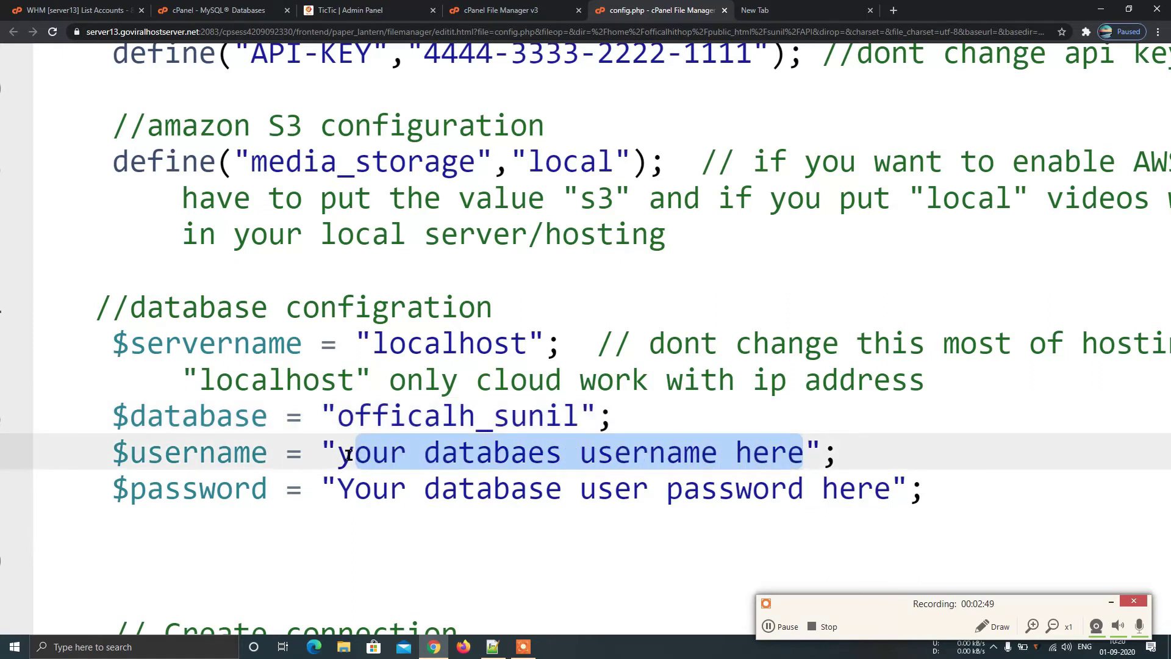
pyautogui.press('BackSpace')
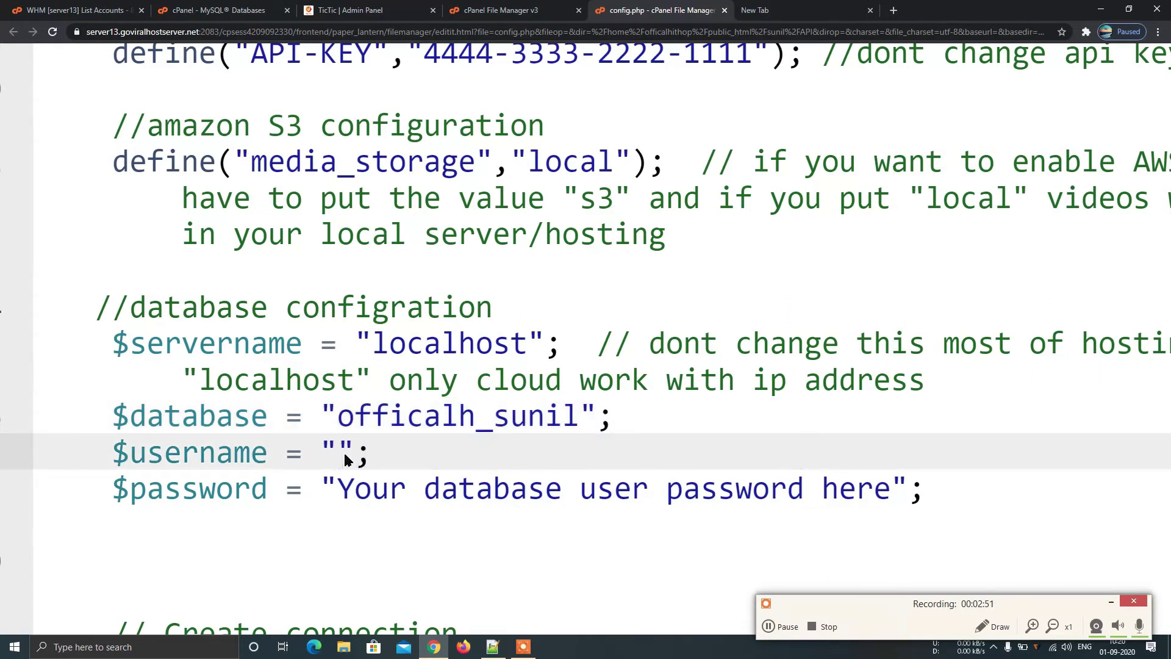
pyautogui.hotkey('ctrl', 'v')
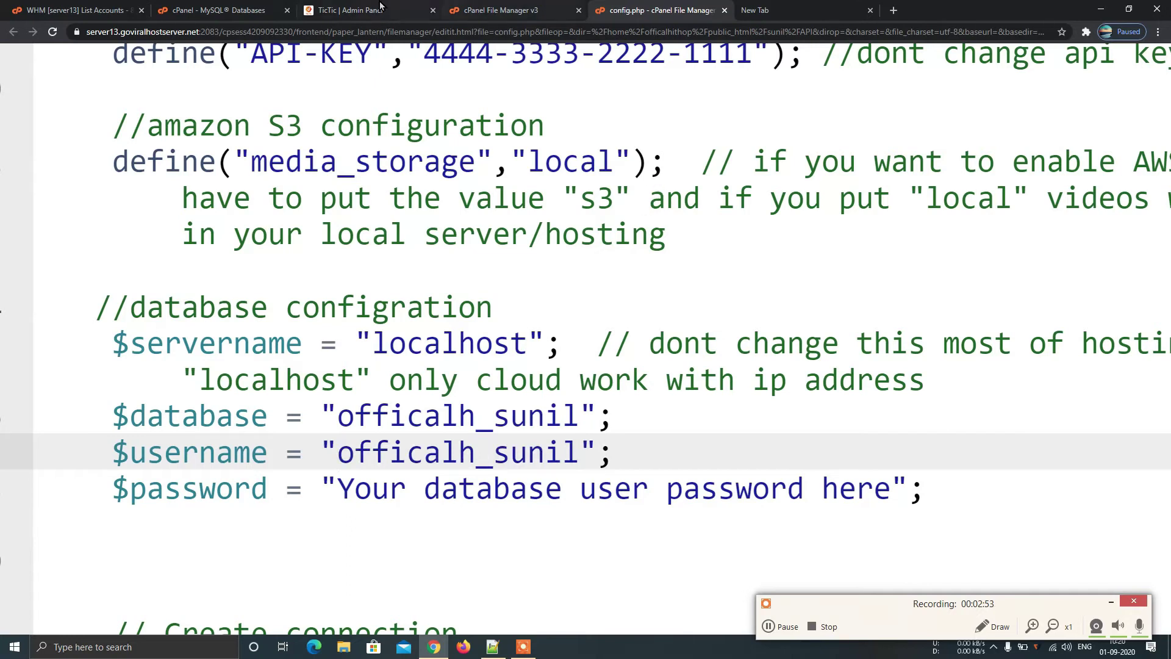
pyautogui.click(217, 10)
# Enter the new MySQL user's name under Add New User
pyautogui.click(260, 541)
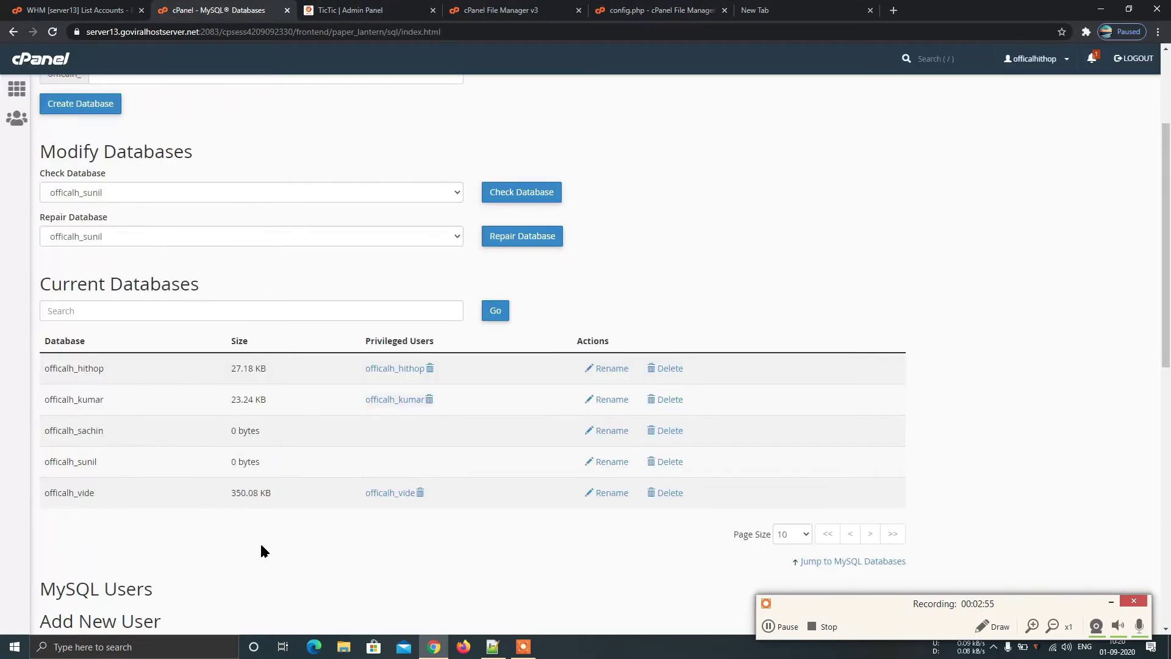
pyautogui.scroll(-2, 260, 542)
pyautogui.scroll(-4, 260, 541)
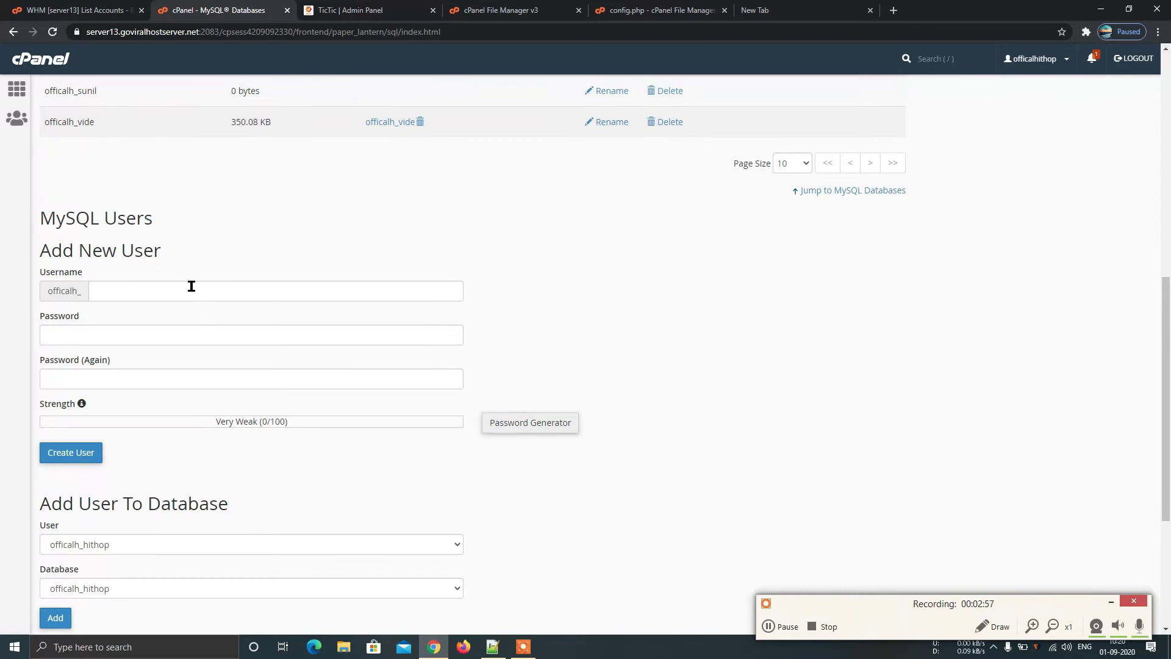
pyautogui.click(250, 291)
pyautogui.write('sunil')
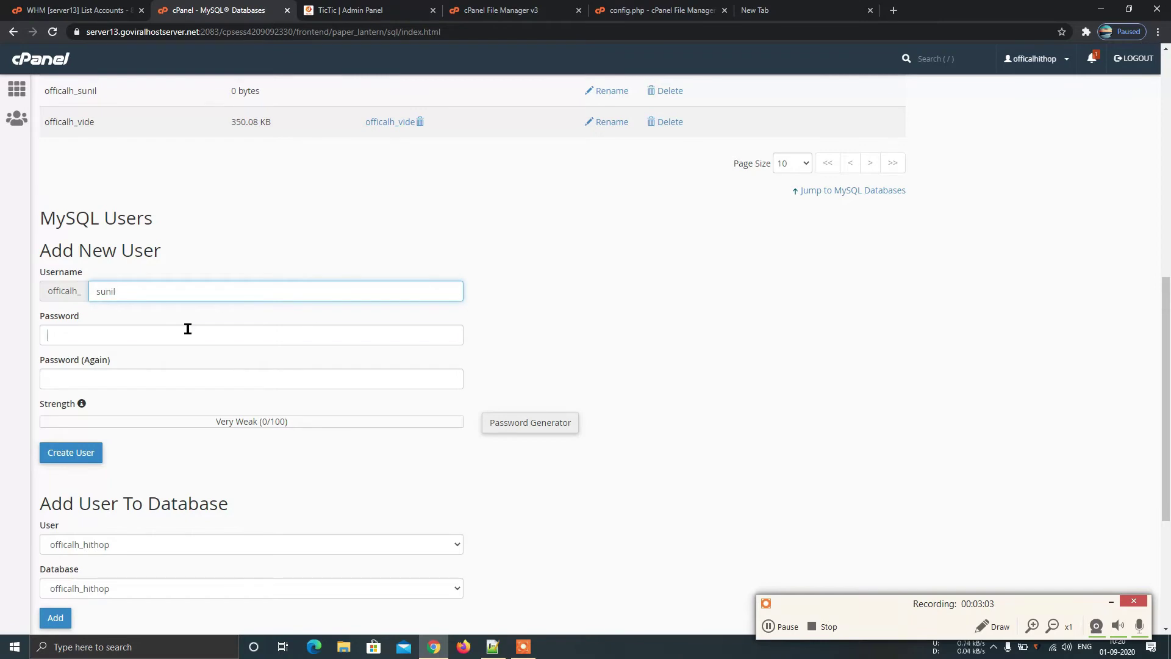
pyautogui.click(188, 335)
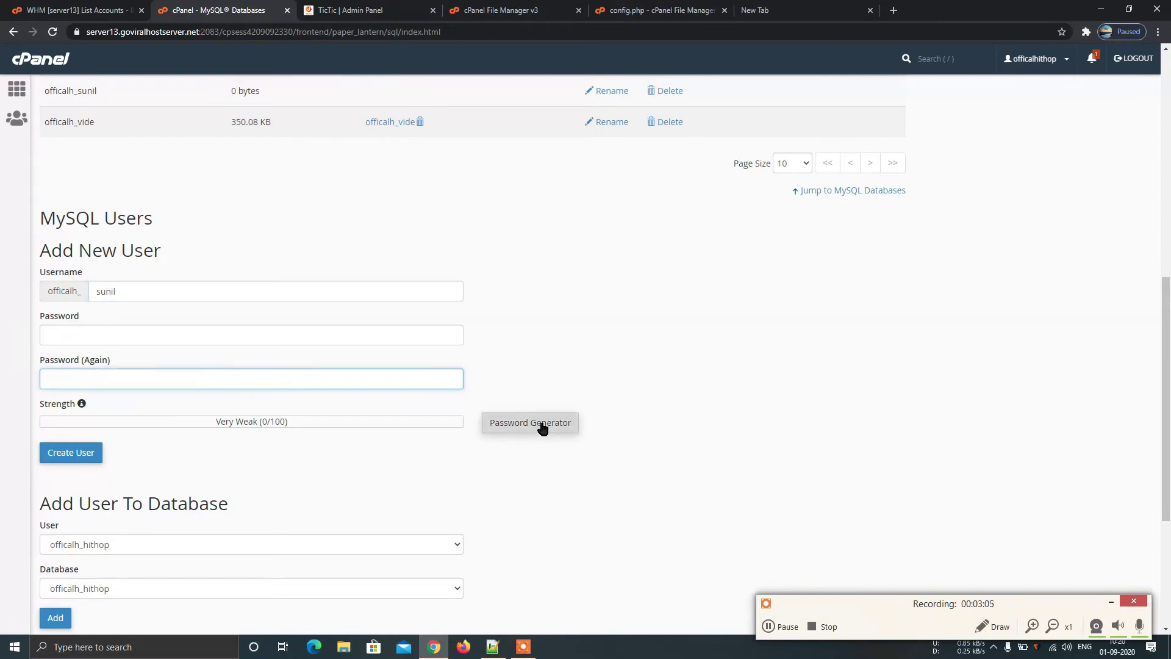
# Generate and copy a very strong password, then create the officalh_sunil user with it
pyautogui.click(541, 425)
pyautogui.click(552, 298)
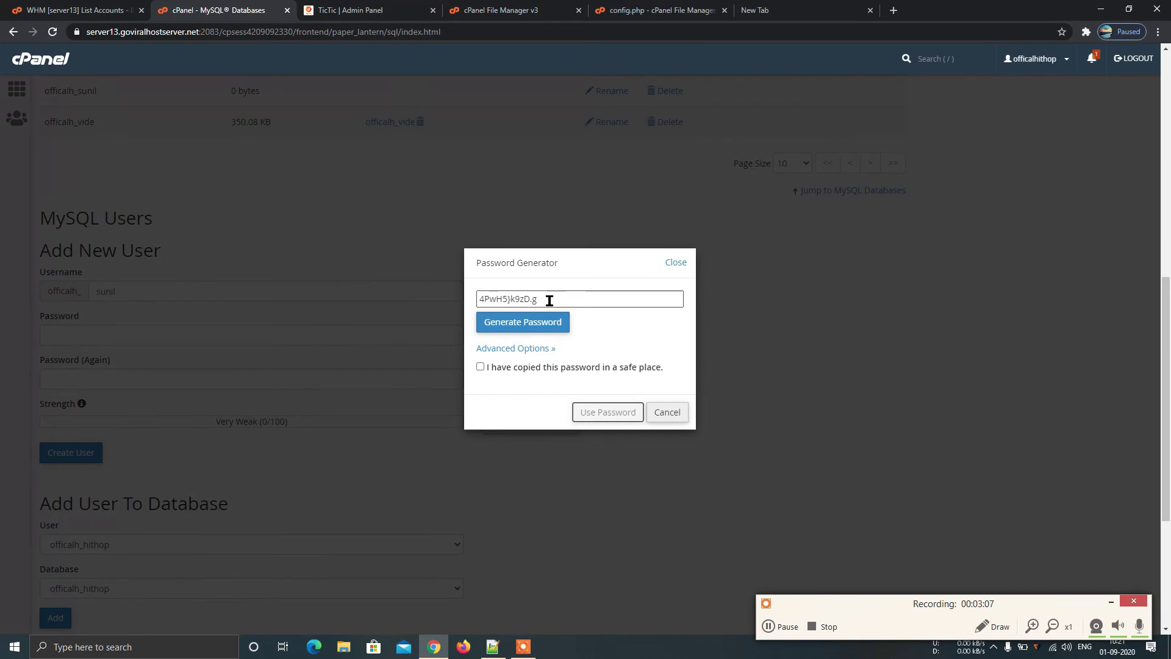
pyautogui.moveTo(545, 299); pyautogui.dragTo(476, 303)
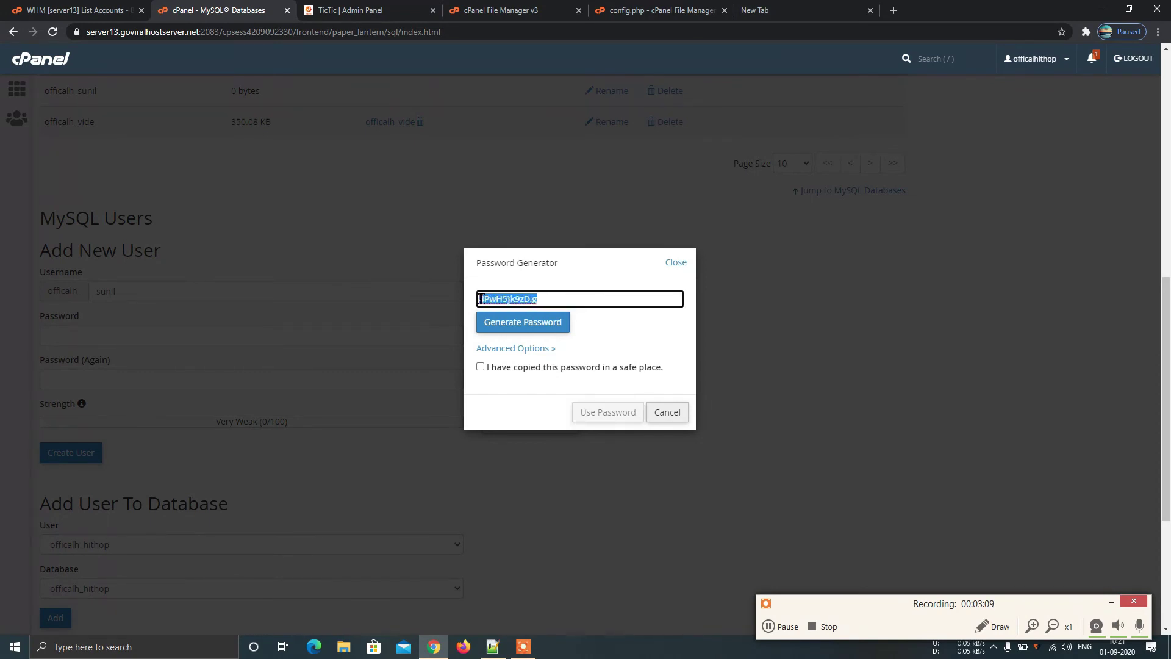
pyautogui.rightClick(479, 299)
pyautogui.click(539, 344)
pyautogui.click(480, 366)
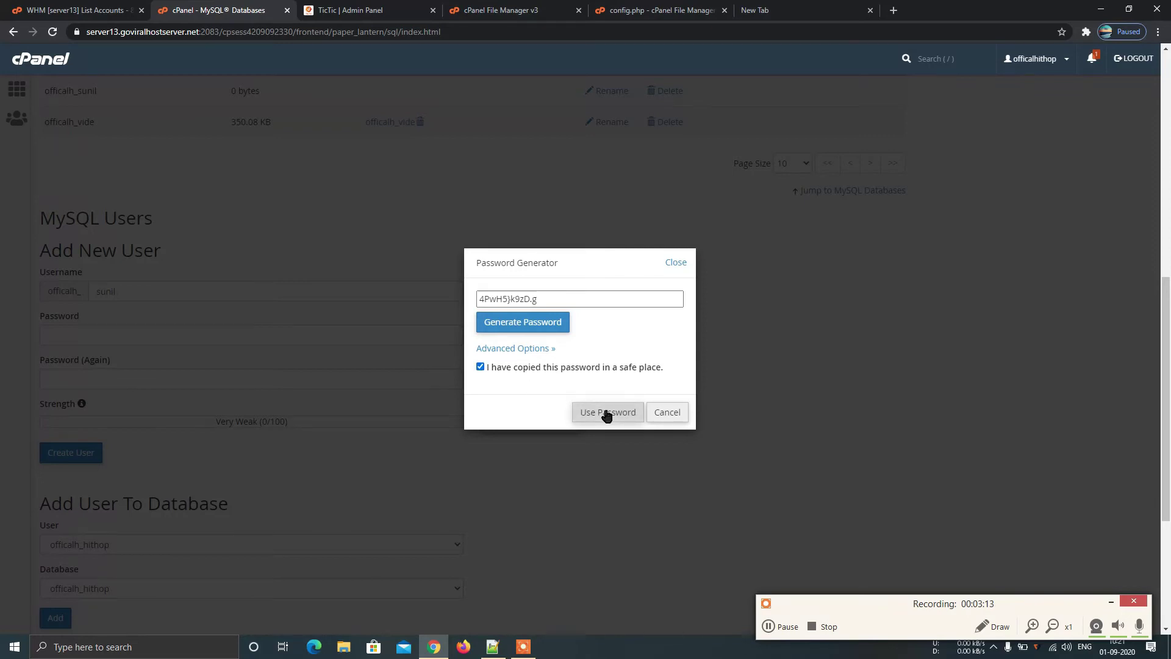
pyautogui.click(606, 413)
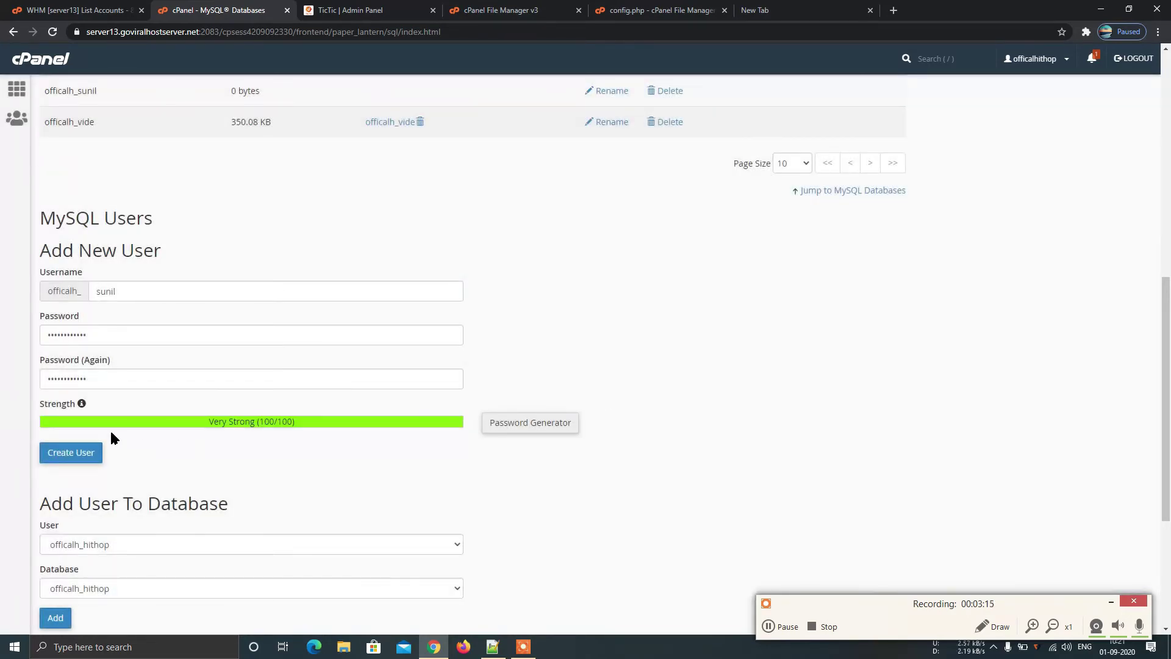
pyautogui.click(71, 455)
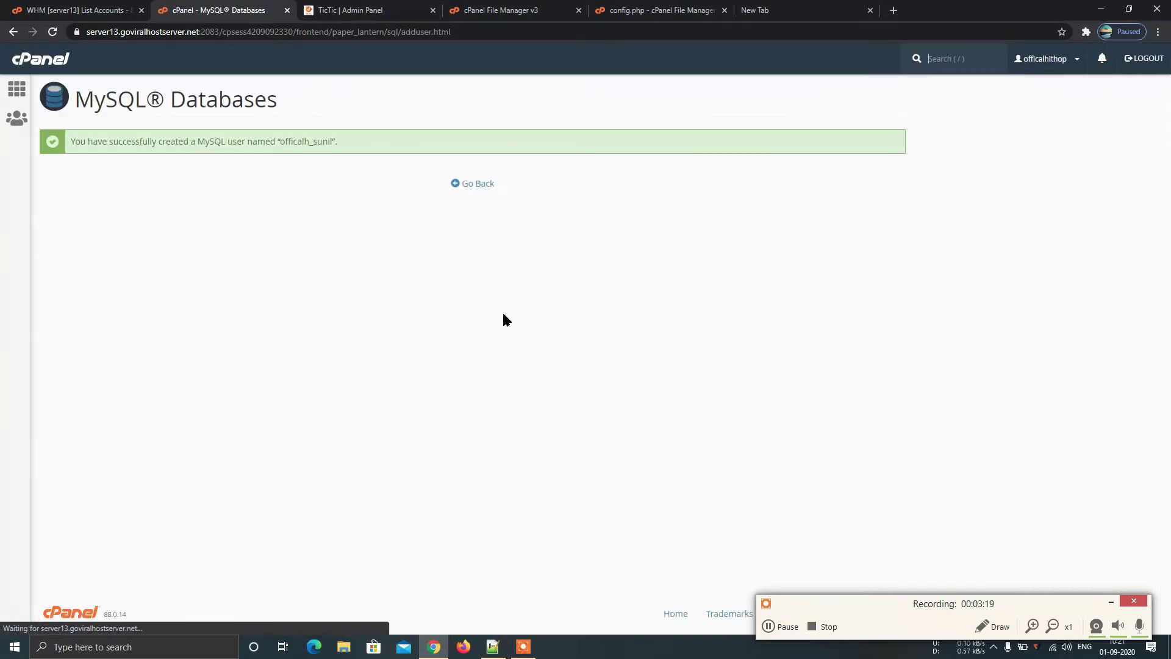
pyautogui.click(475, 184)
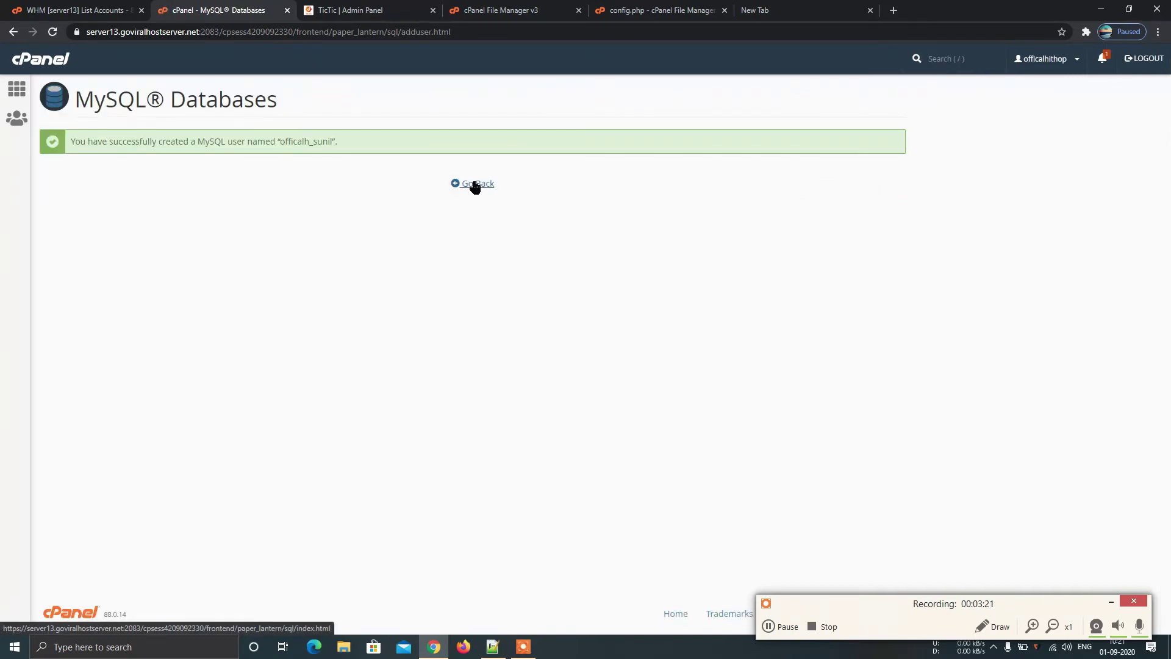
# Paste the generated MySQL user password into config.php's $password and save the file
pyautogui.click(664, 10)
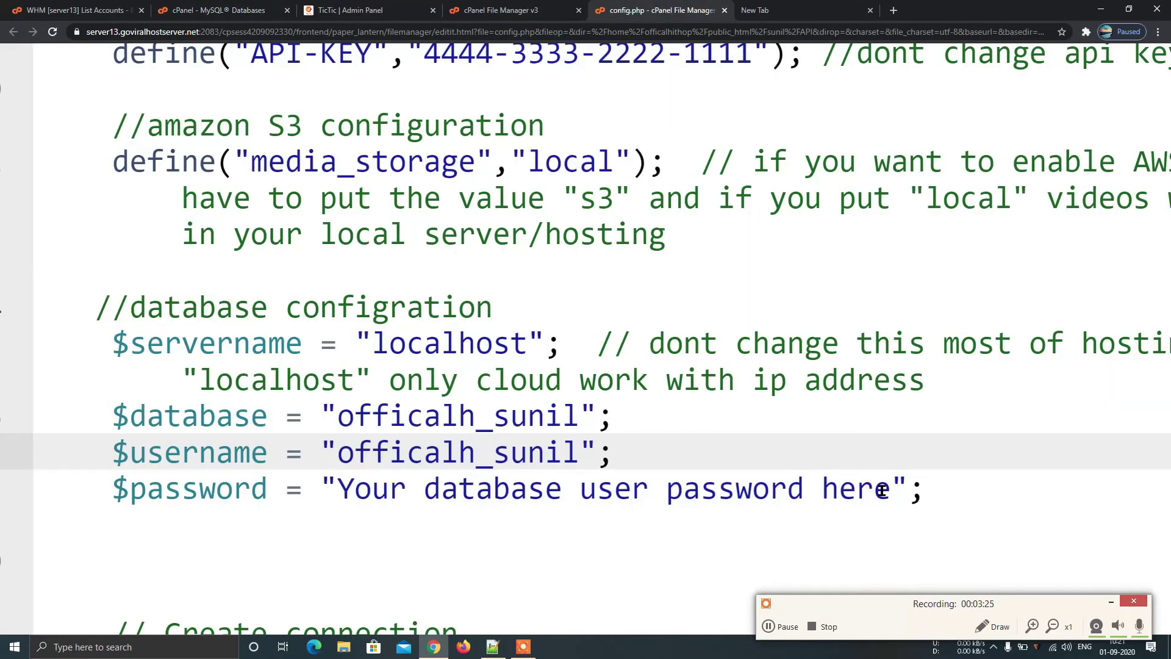
pyautogui.moveTo(892, 488); pyautogui.dragTo(335, 488)
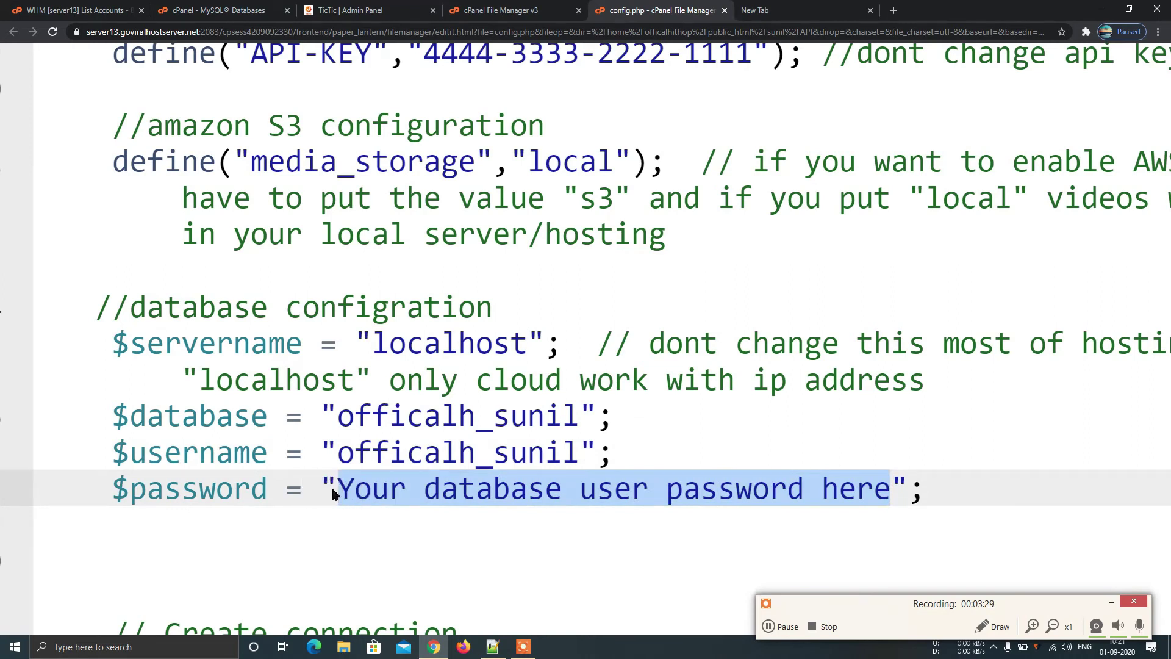
pyautogui.press('BackSpace')
pyautogui.hotkey('ctrl', 'v')
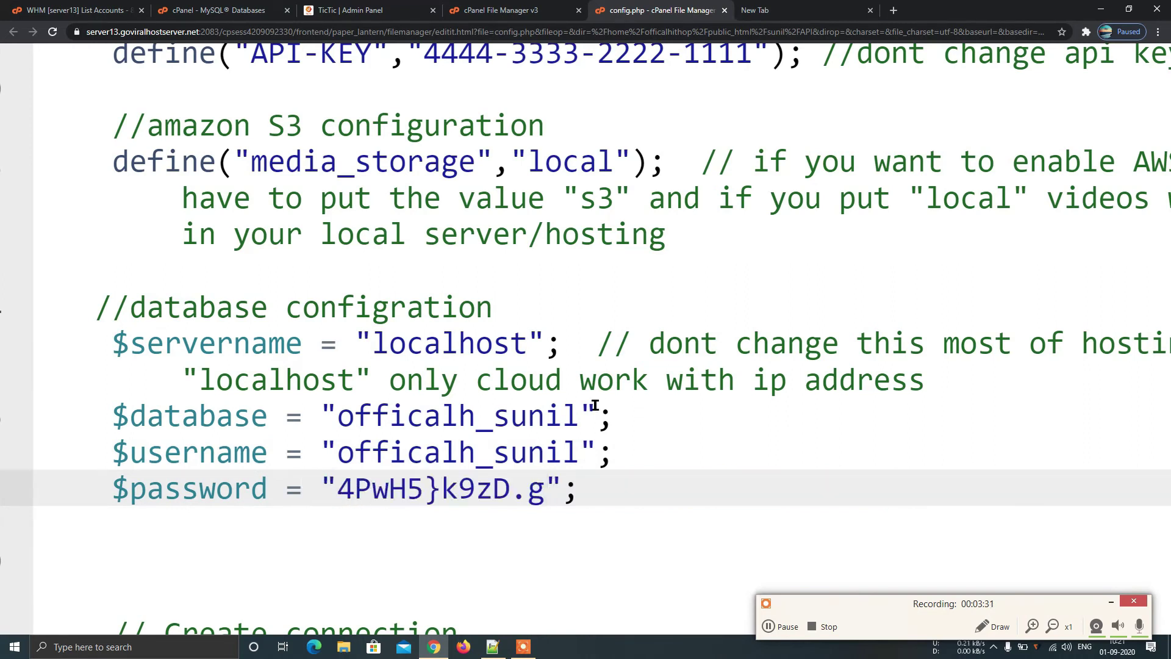
pyautogui.hotkey('ctrl', '0')
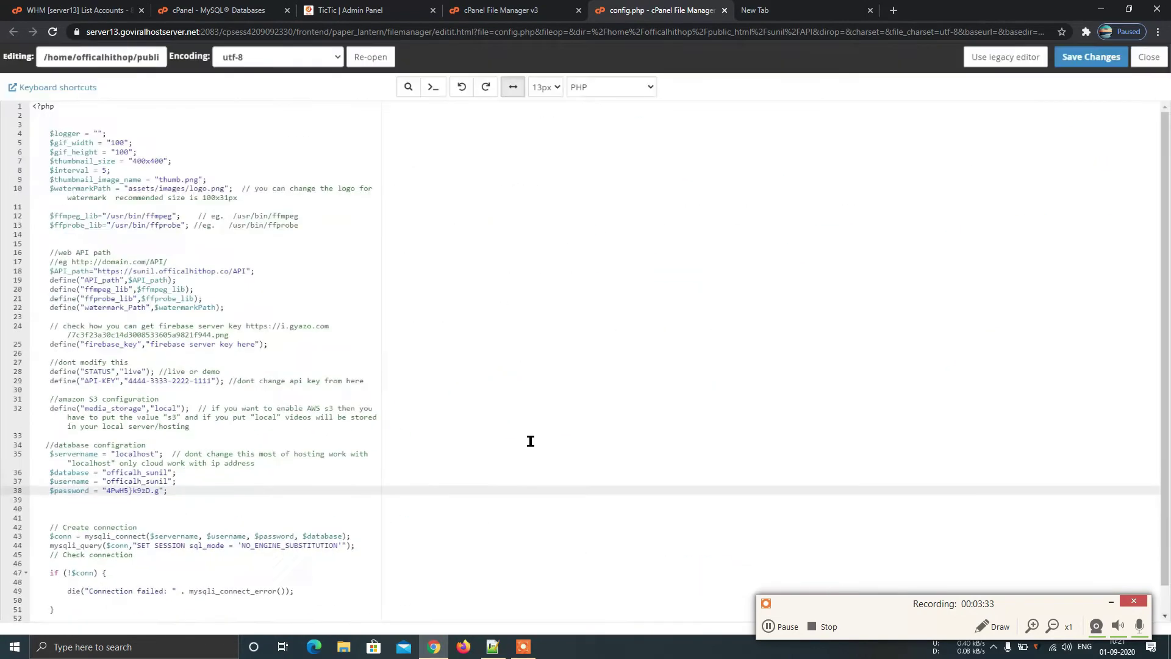
pyautogui.click(1097, 57)
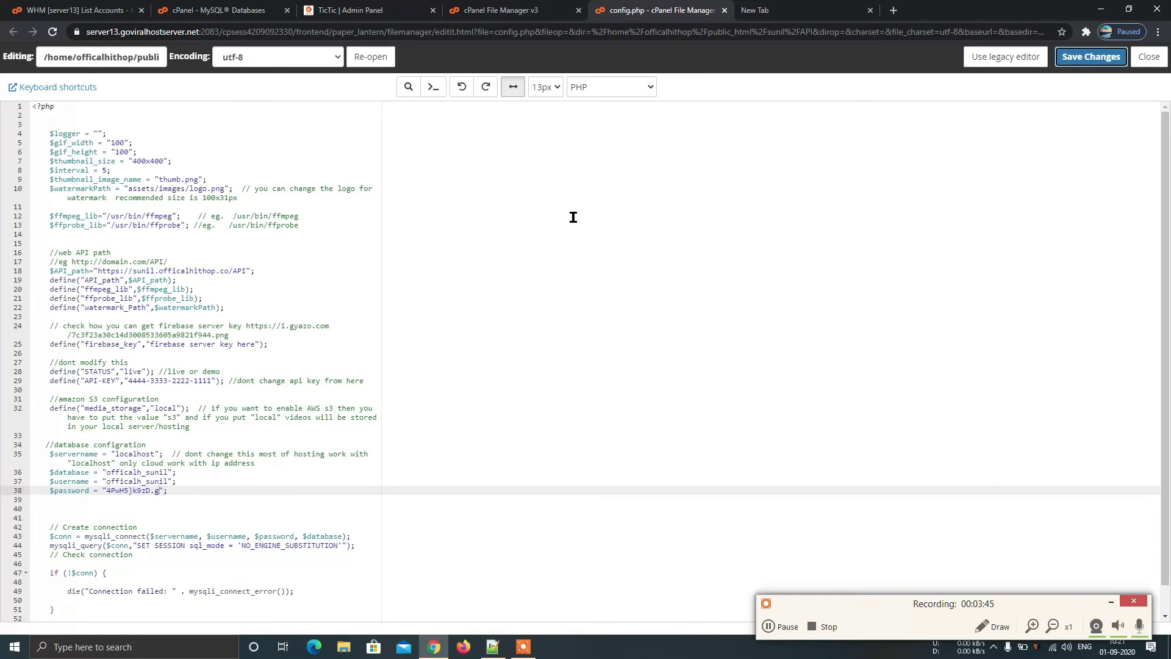
pyautogui.click(726, 10)
# Close the API config.php editor, select the site's config.php, and return to MySQL Databases
pyautogui.click(516, 9)
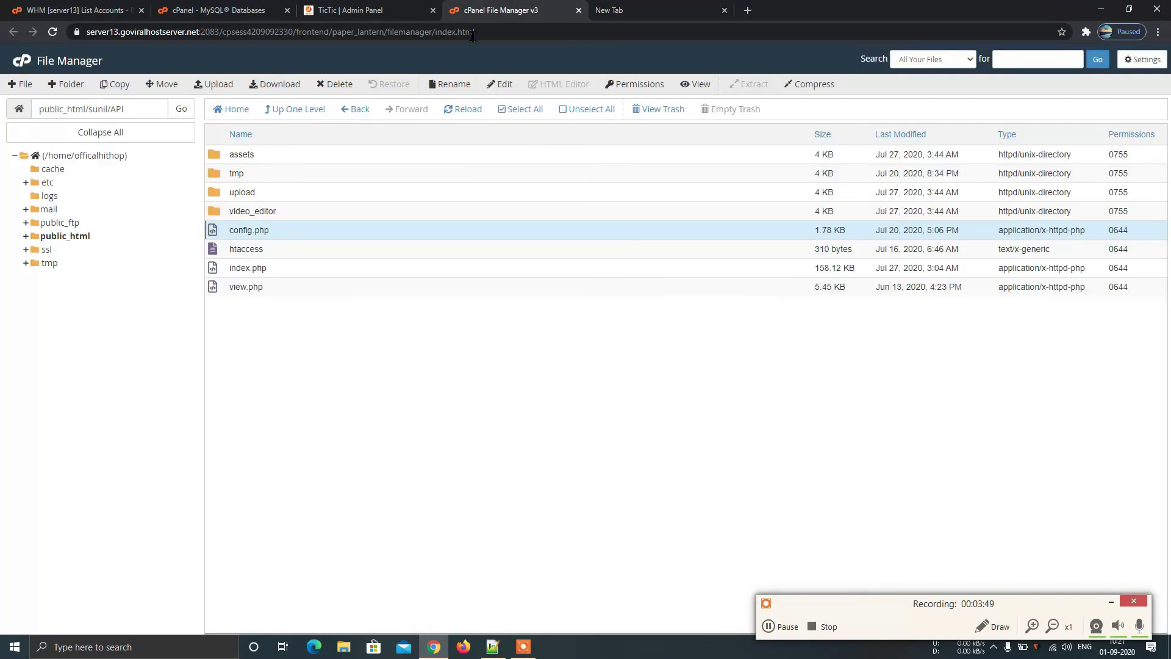
pyautogui.click(351, 112)
pyautogui.click(351, 112)
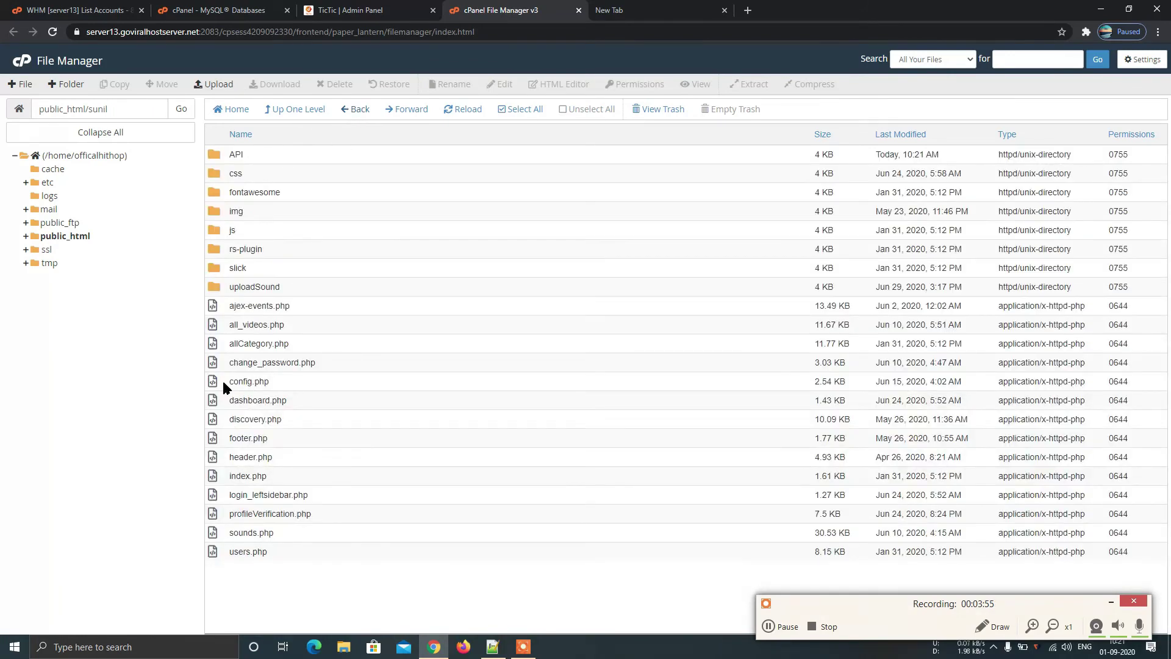
pyautogui.click(215, 384)
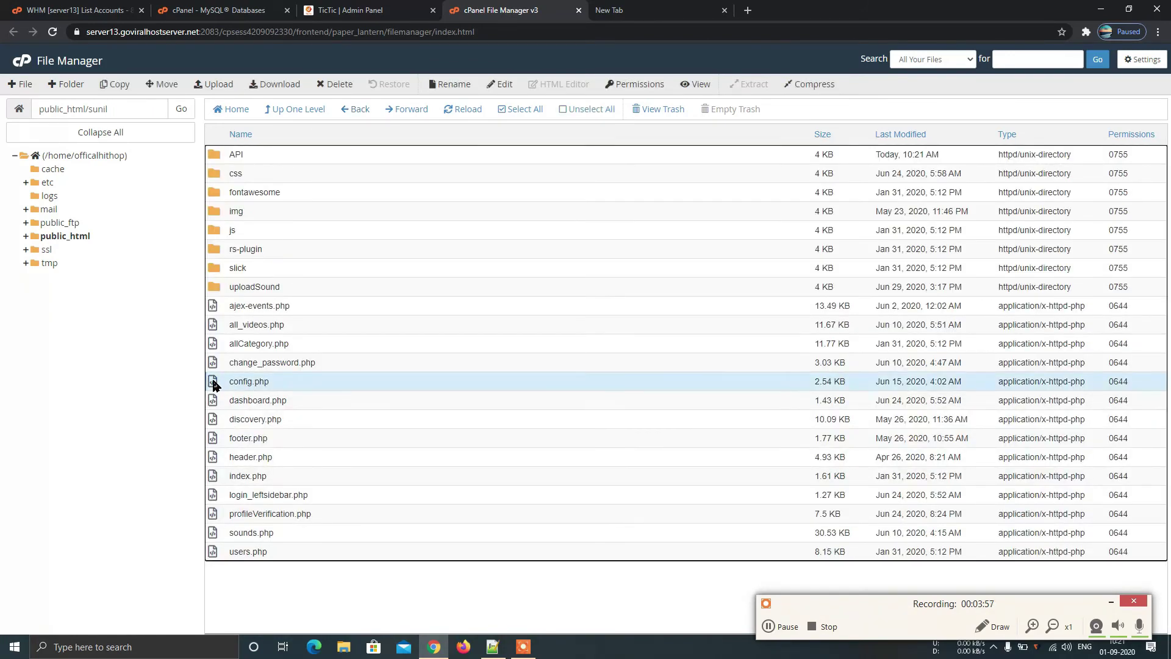
pyautogui.click(222, 8)
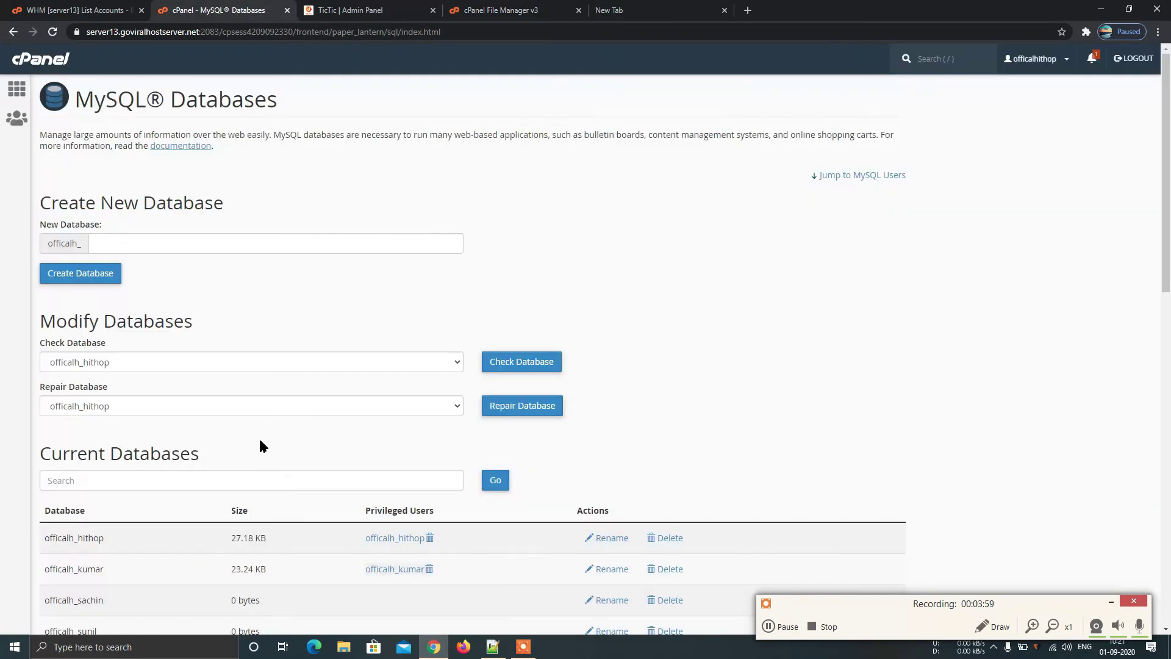
# Add user officalh_sunil to database officalh_sunil with ALL PRIVILEGES
pyautogui.scroll(-3, 260, 446)
pyautogui.scroll(-5, 260, 446)
pyautogui.scroll(-2, 259, 446)
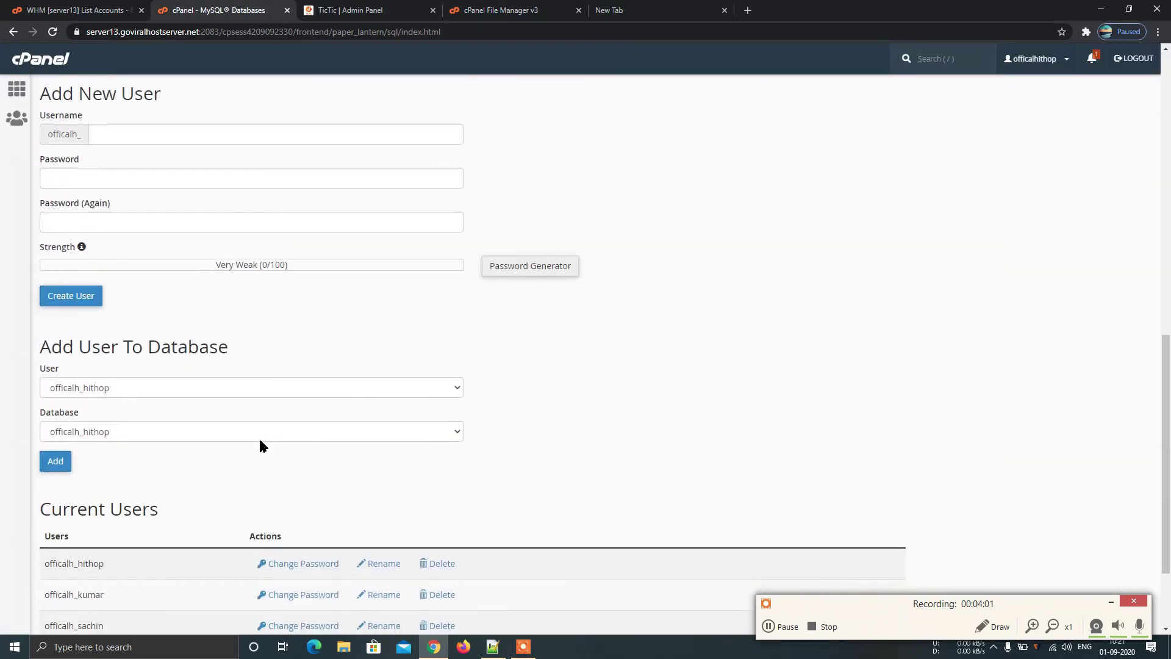
pyautogui.scroll(-2, 260, 440)
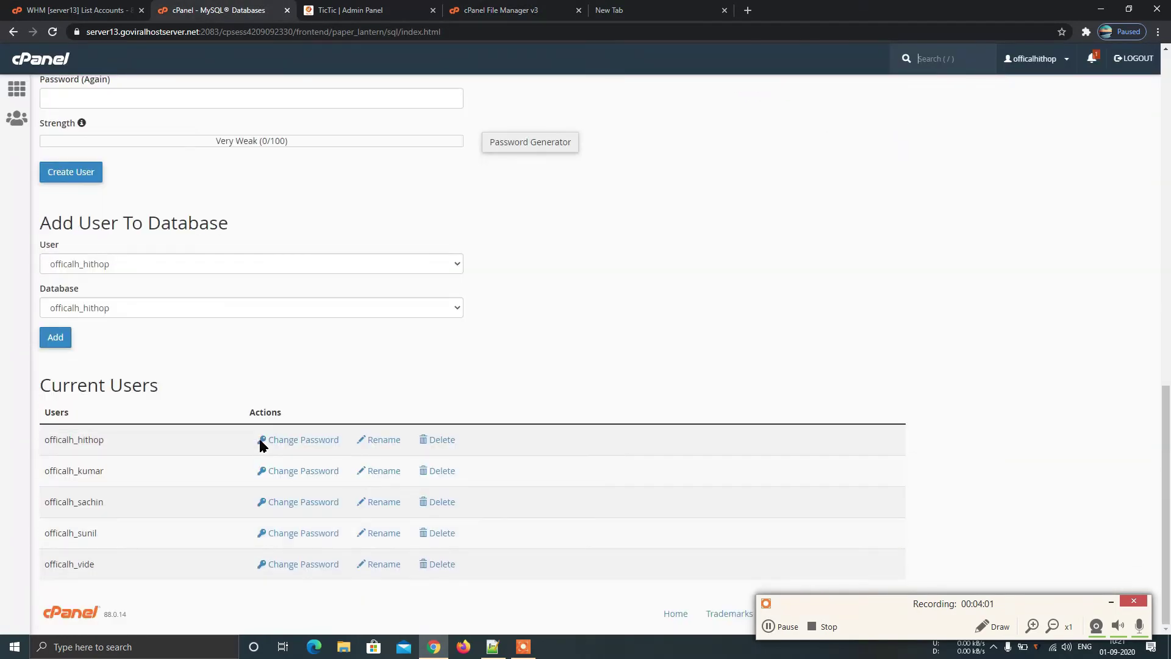
pyautogui.click(227, 261)
pyautogui.click(90, 317)
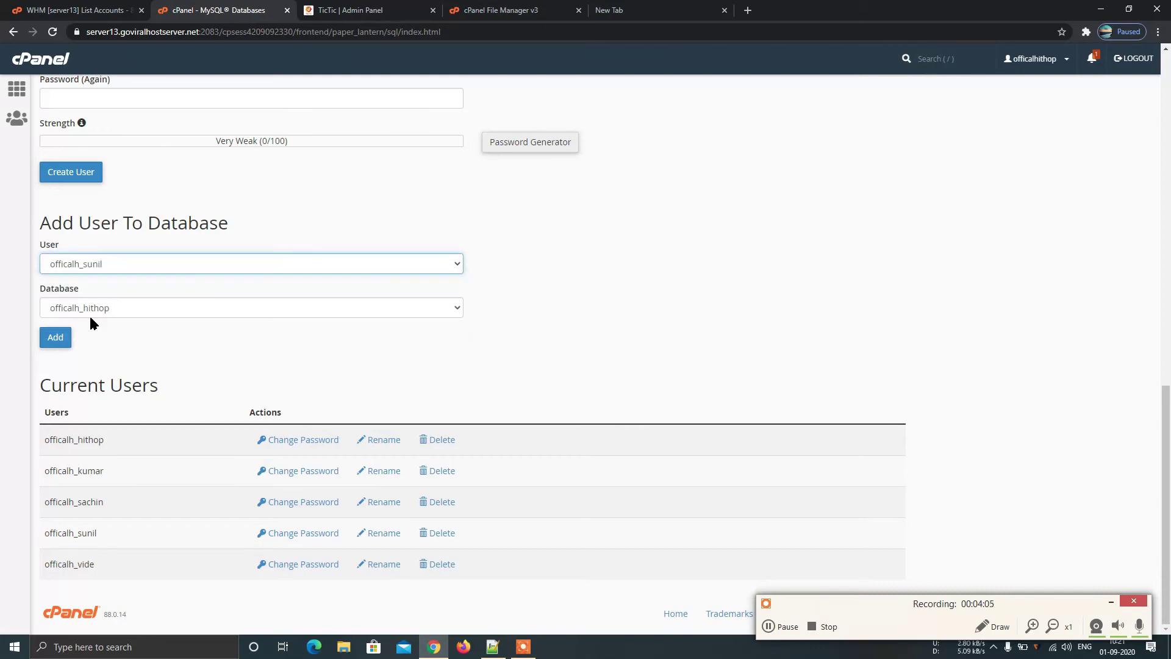
pyautogui.click(125, 307)
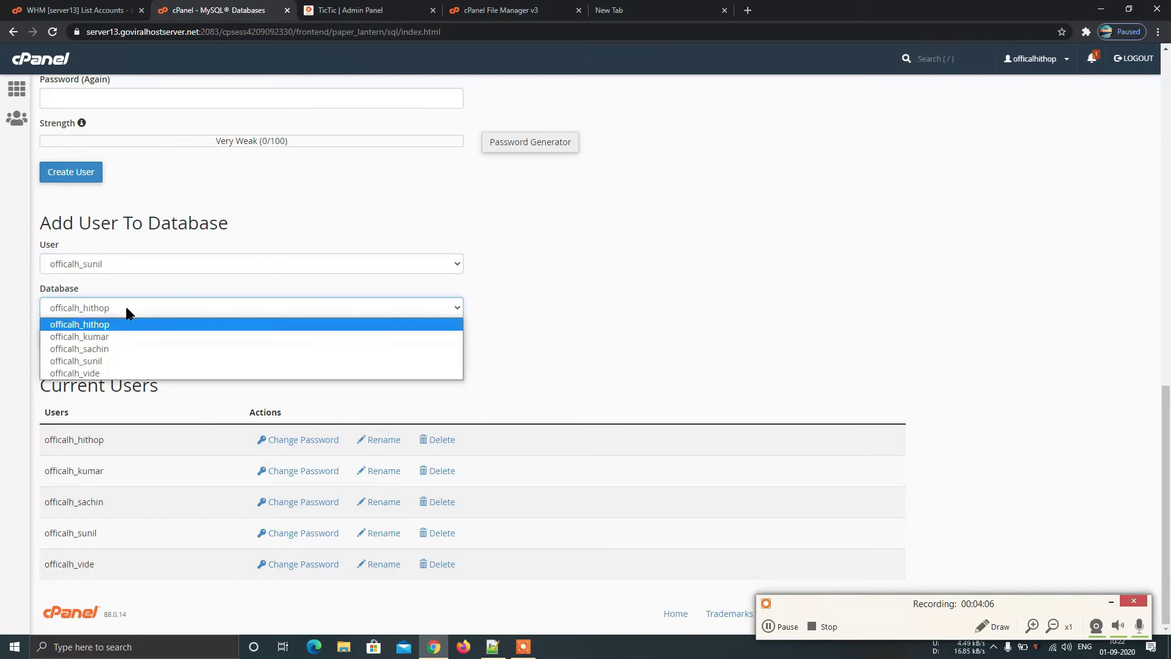
pyautogui.click(92, 362)
pyautogui.click(56, 344)
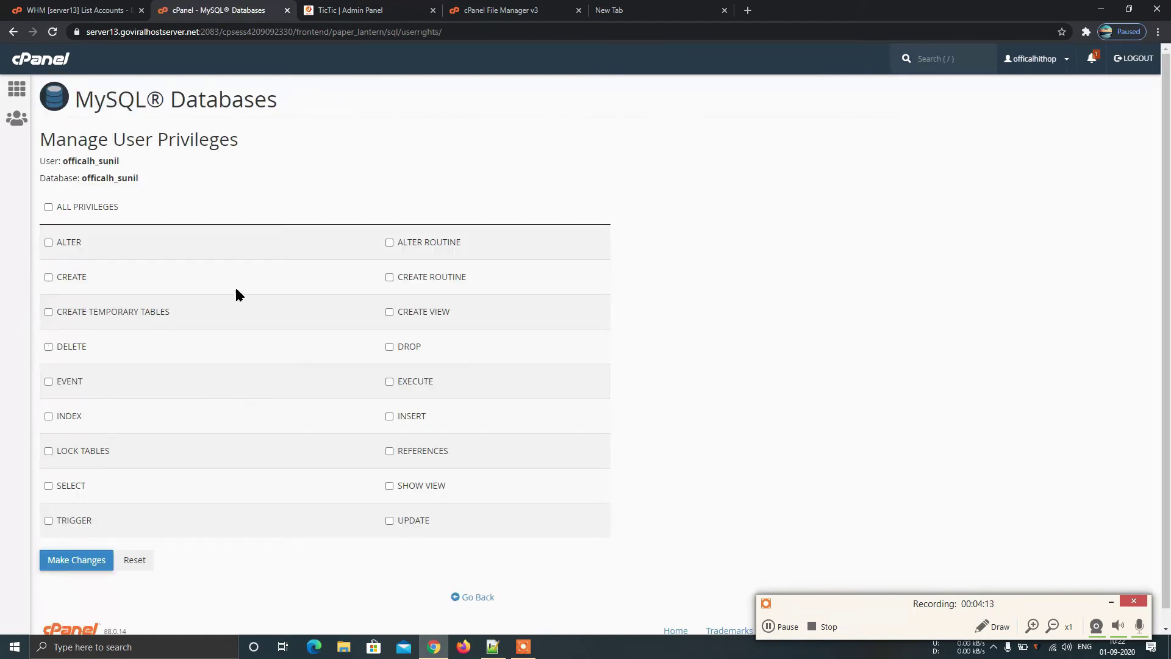
pyautogui.click(48, 207)
pyautogui.click(76, 559)
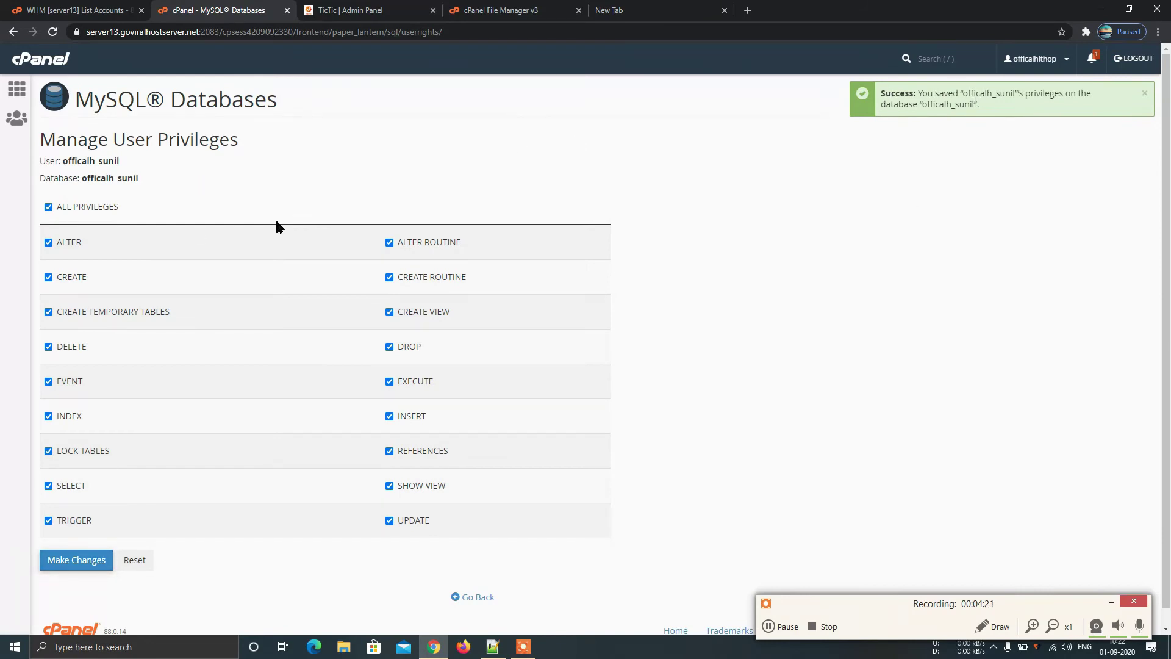
# Go to the cPanel home, then bring back the File Manager listing public_html/sunil
pyautogui.click(16, 89)
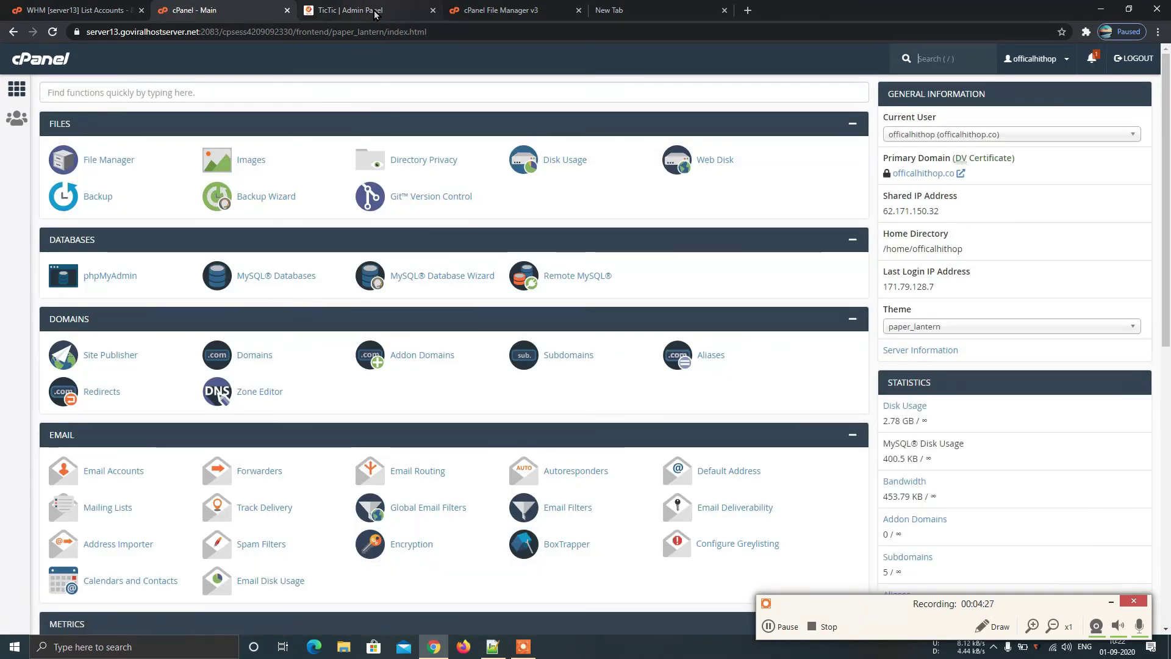
pyautogui.click(525, 13)
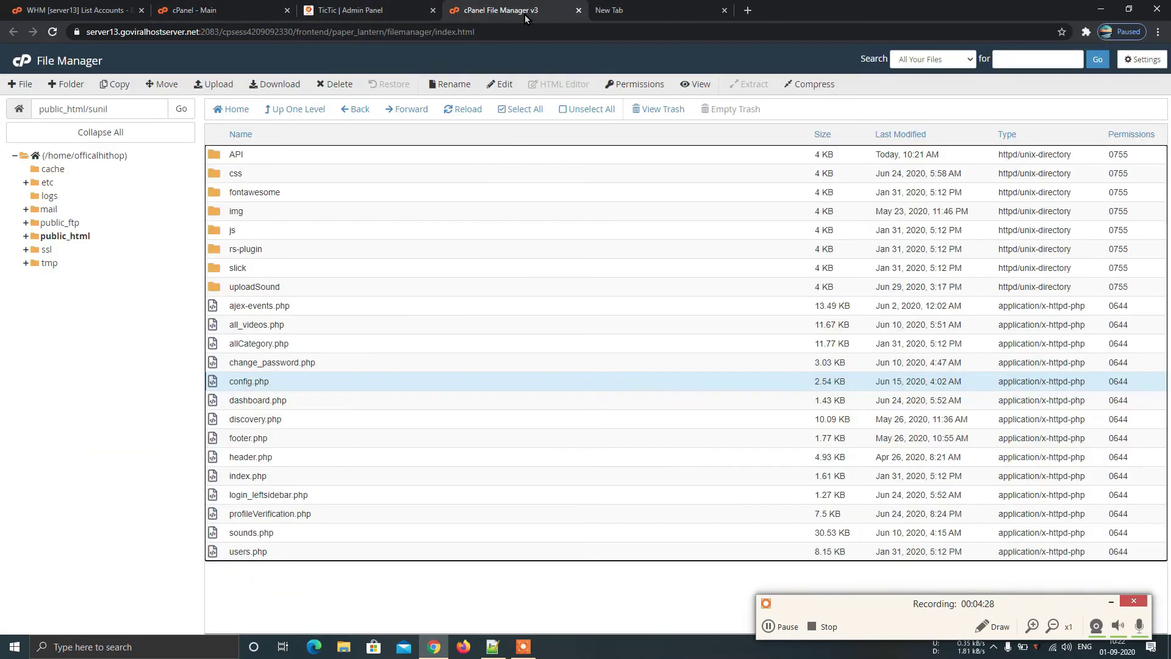
# Open /public_html/sunil/config.php in the cPanel code editor
pyautogui.rightClick(218, 386)
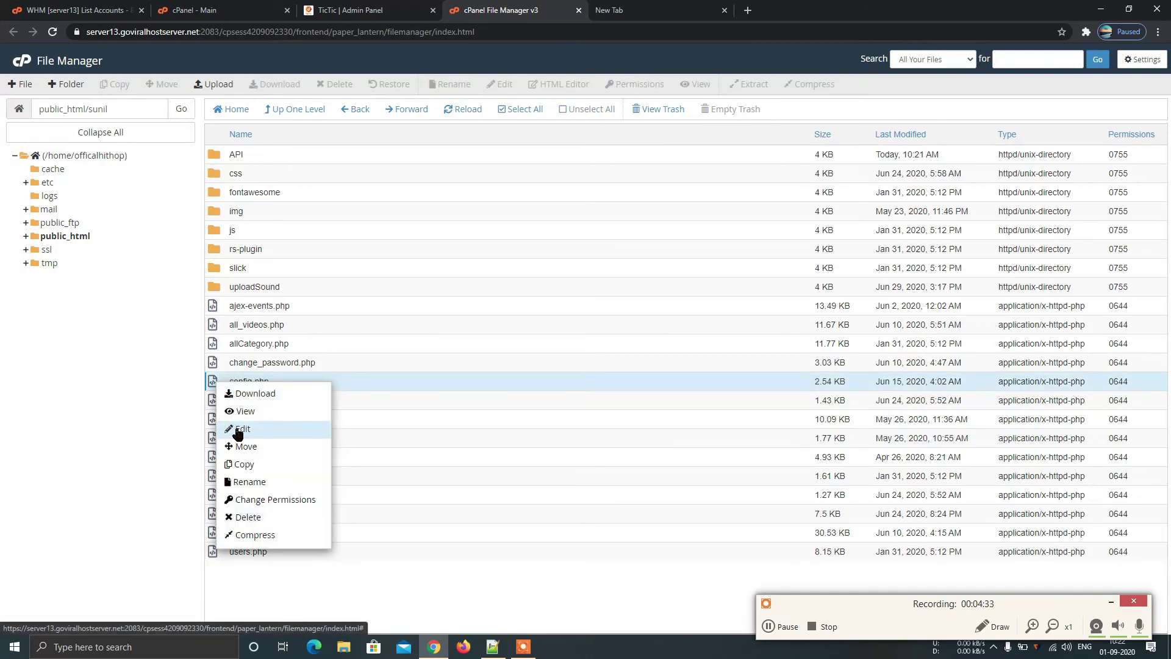
pyautogui.click(241, 429)
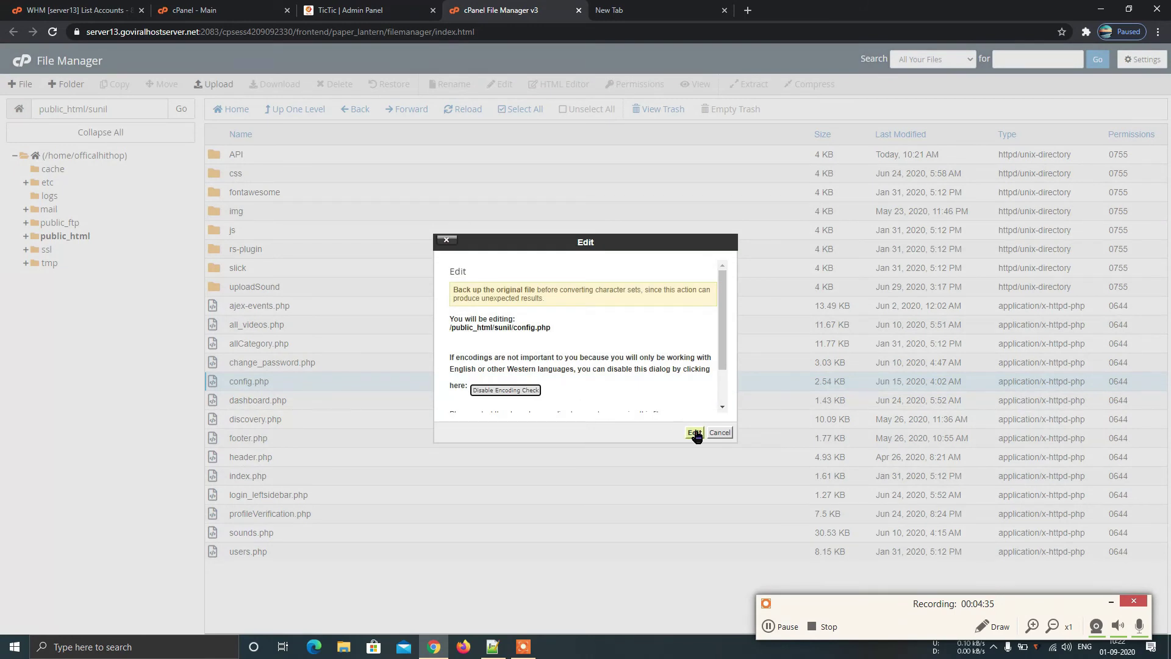
pyautogui.click(695, 430)
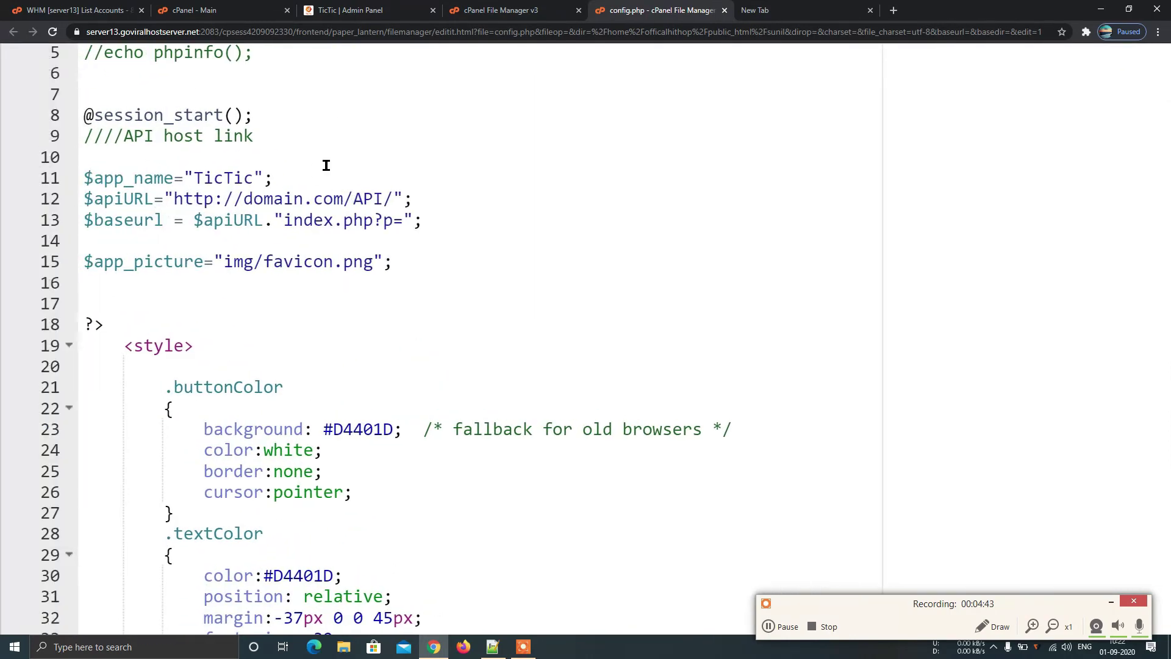
pyautogui.click(352, 11)
pyautogui.click(230, 34)
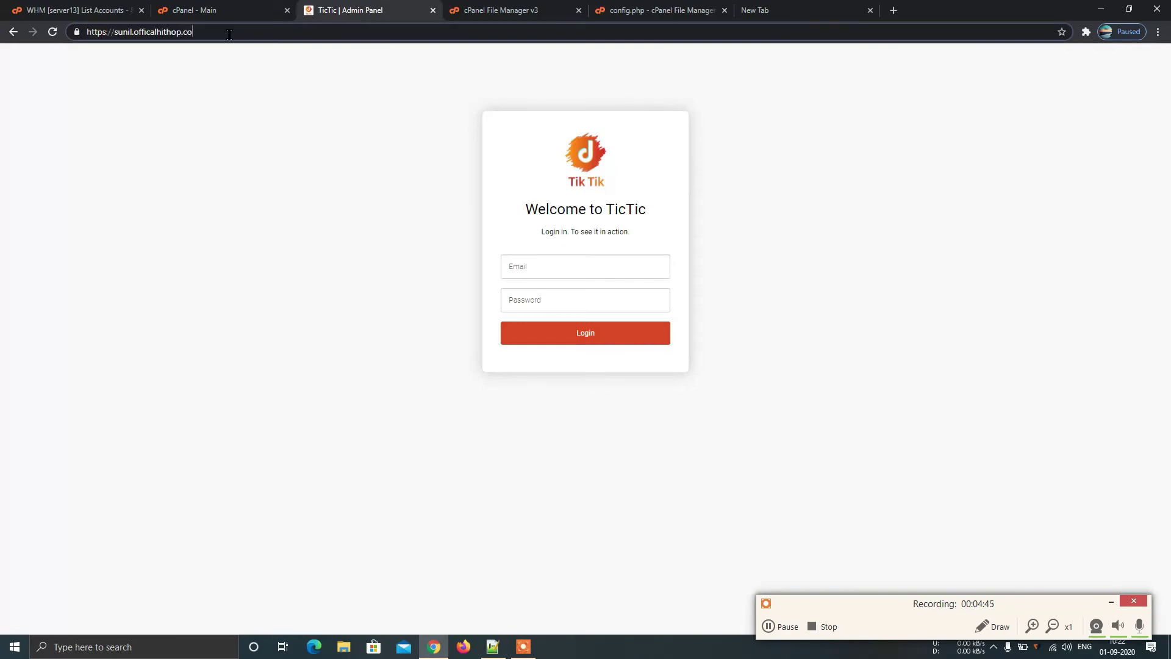
pyautogui.tripleClick(230, 34)
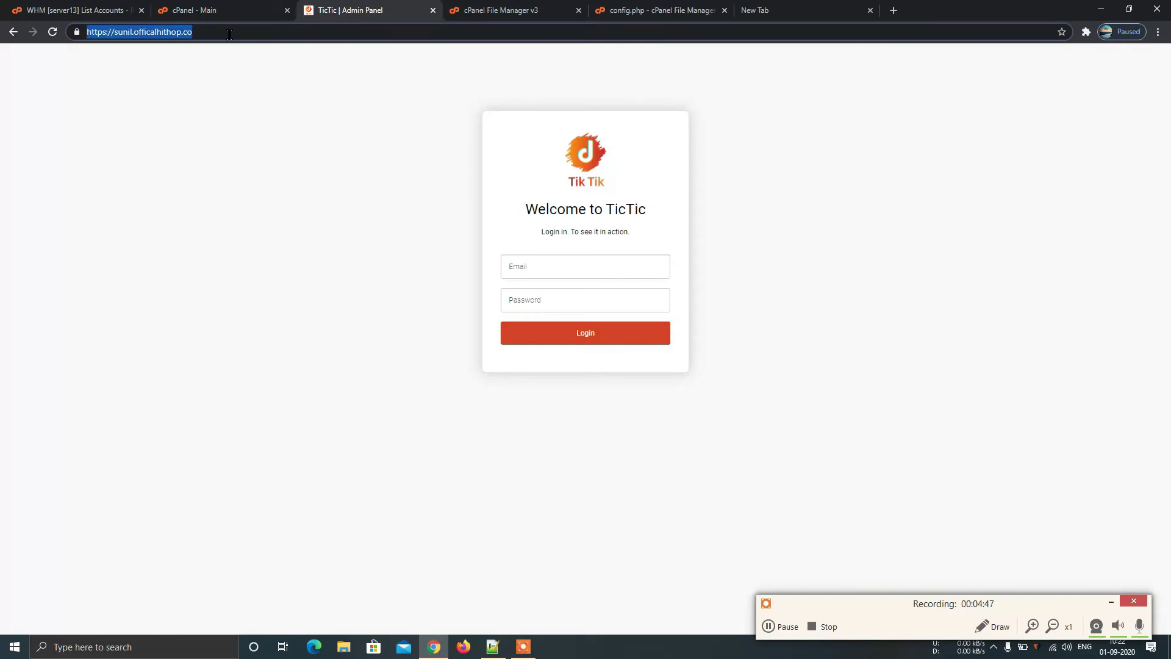
pyautogui.rightClick(158, 25)
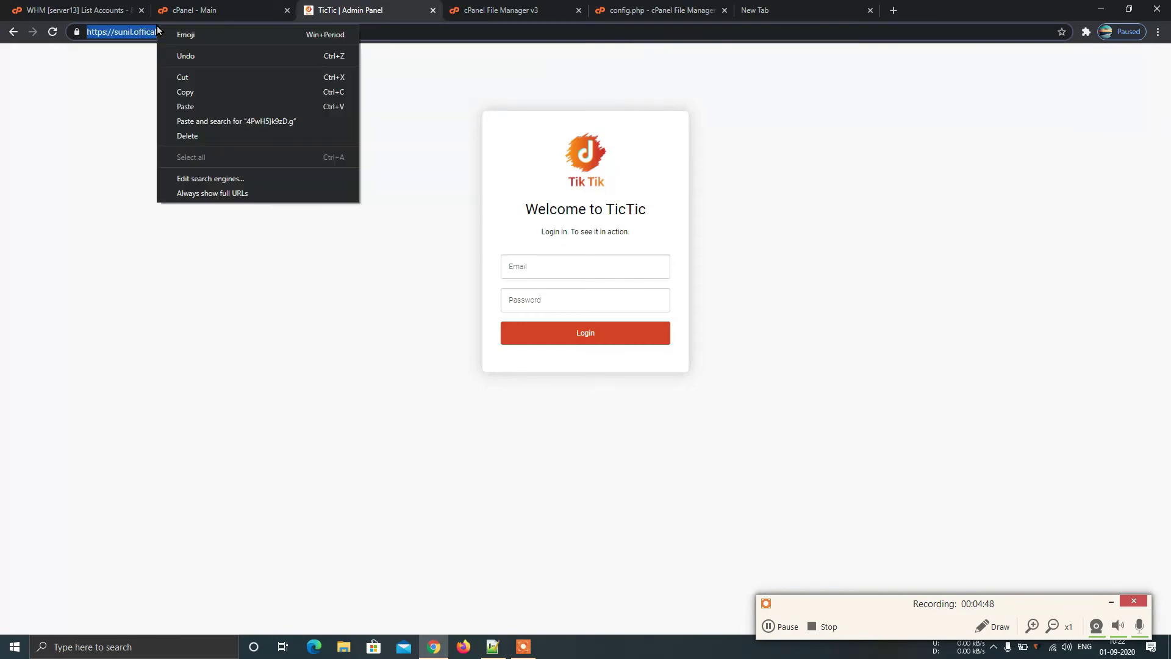
pyautogui.click(186, 93)
pyautogui.click(637, 7)
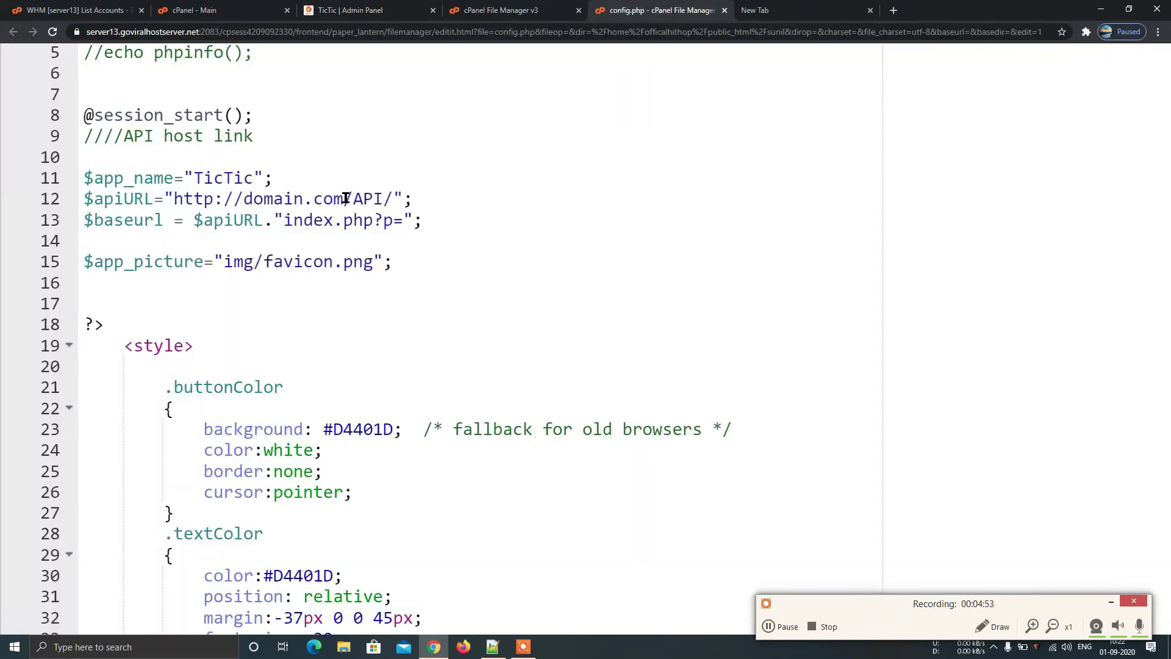
pyautogui.moveTo(345, 198); pyautogui.dragTo(174, 199)
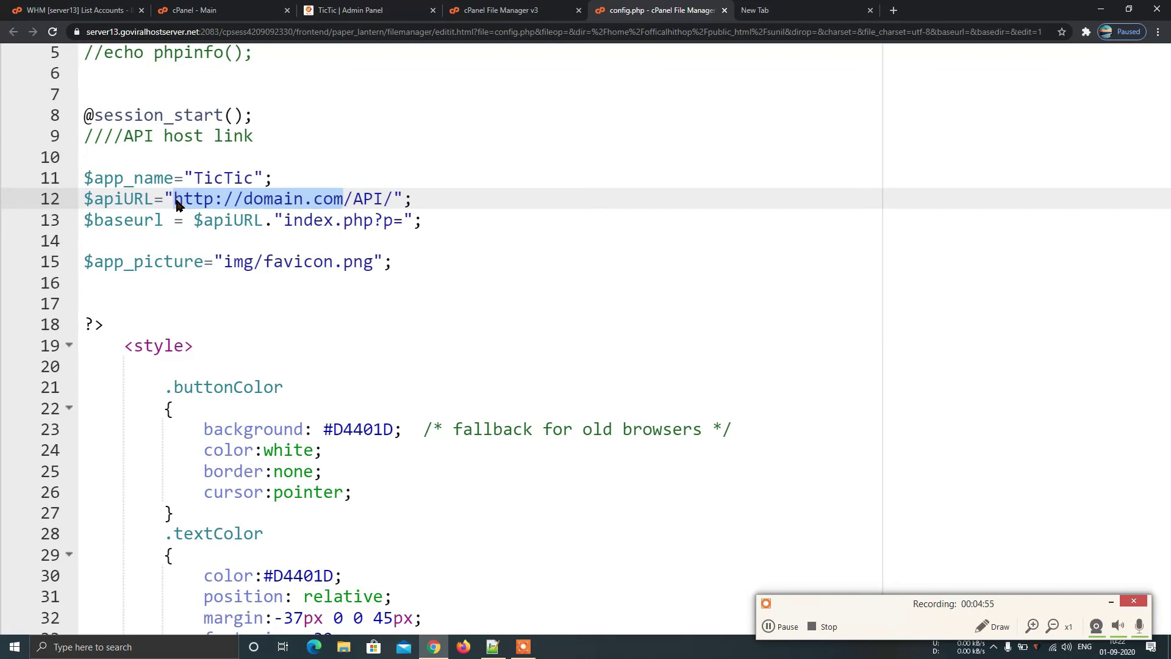
pyautogui.press('BackSpace')
pyautogui.hotkey('ctrl', 'v')
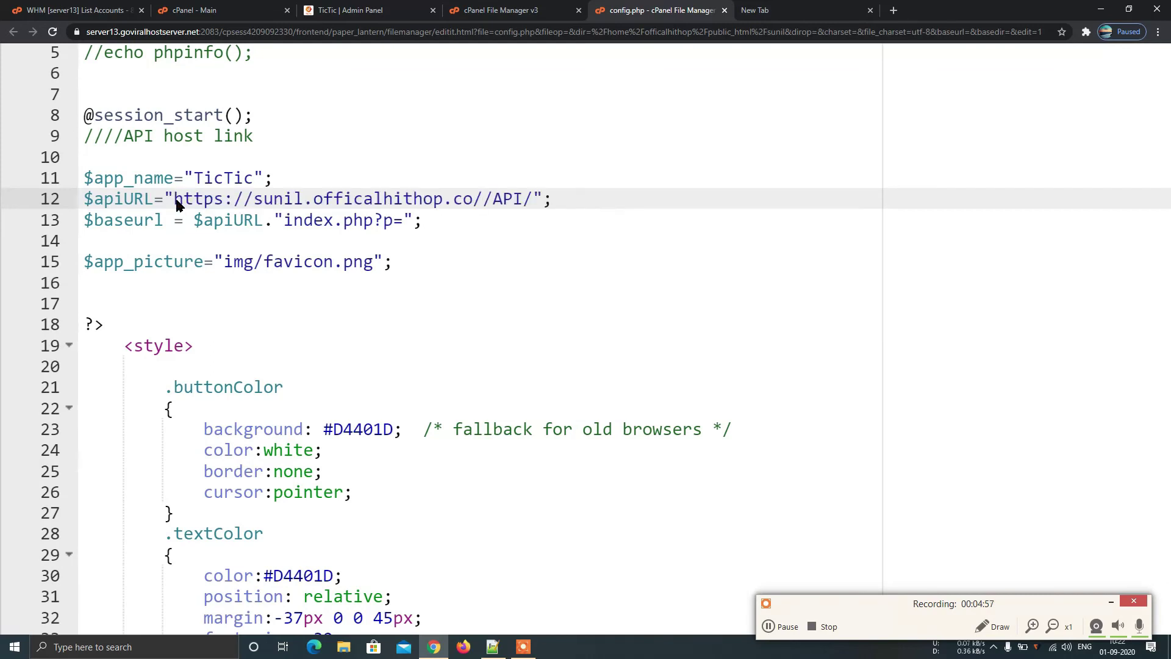
# Change $app_name from TicTic to 'sunil' and save config.php
pyautogui.click(255, 177)
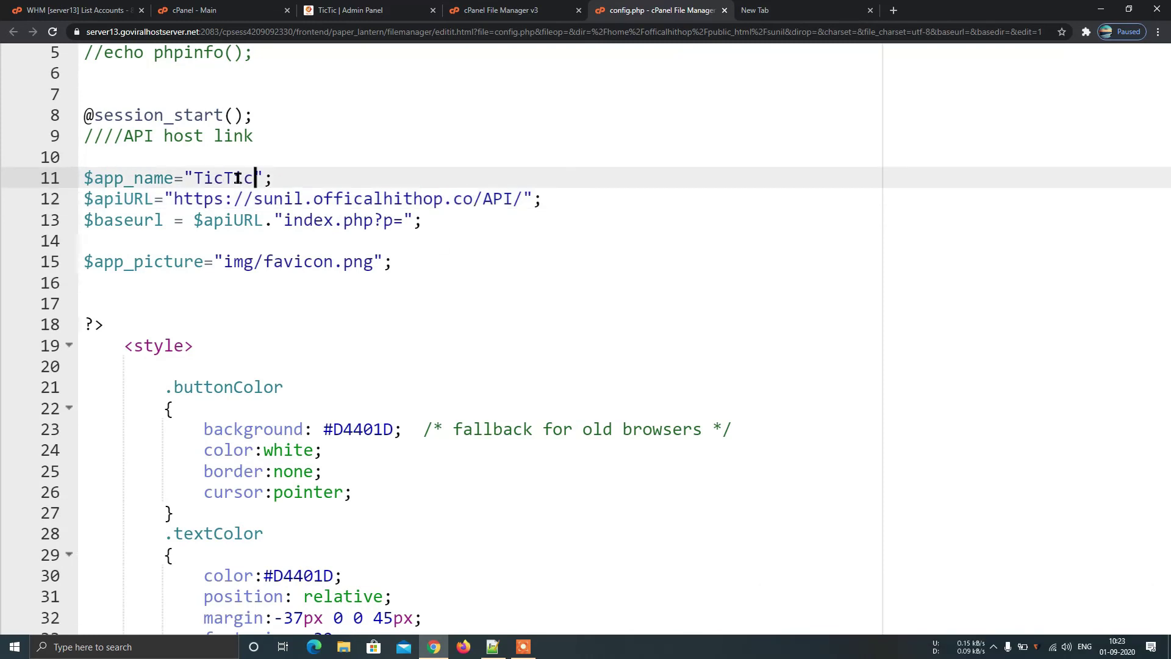
pyautogui.press('BackSpace')
pyautogui.press('BackSpace')
pyautogui.press('BackSpace')
pyautogui.press('BackSpace')
pyautogui.press('BackSpace')
pyautogui.press('BackSpace')
pyautogui.write('sunil')
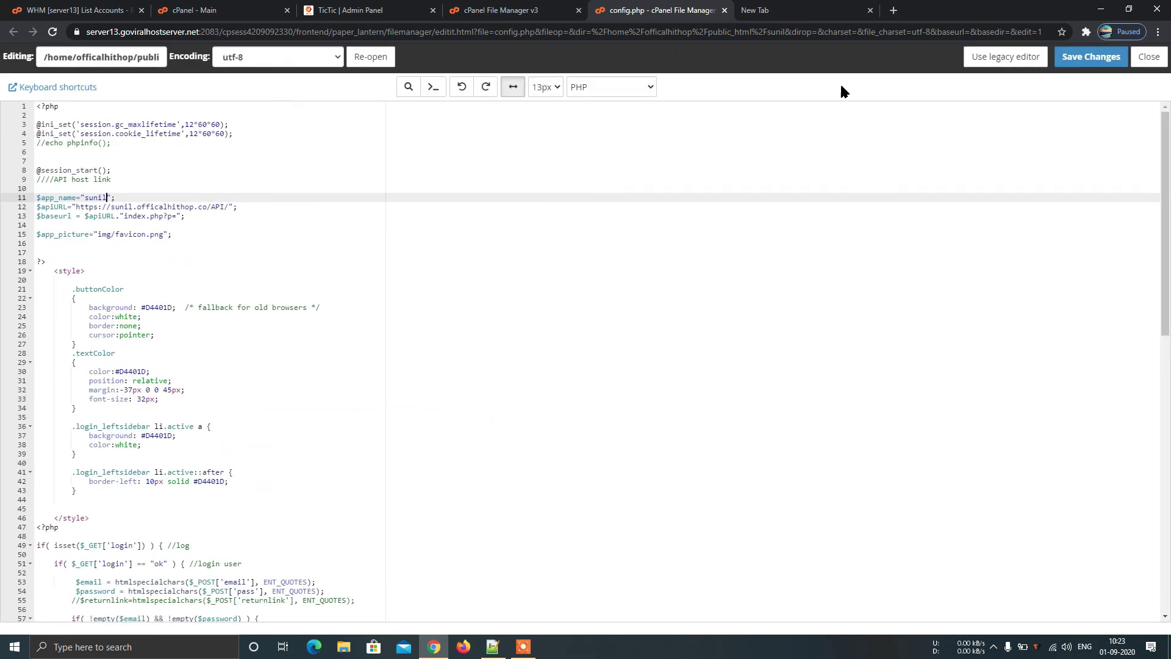
pyautogui.click(1093, 60)
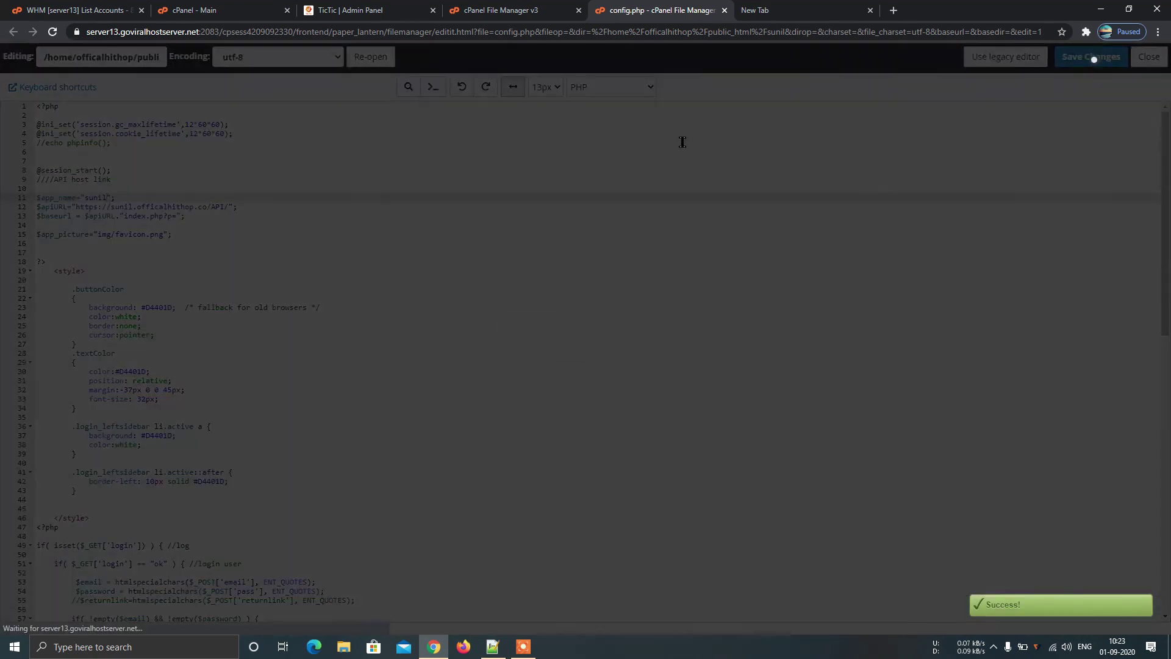
pyautogui.click(207, 11)
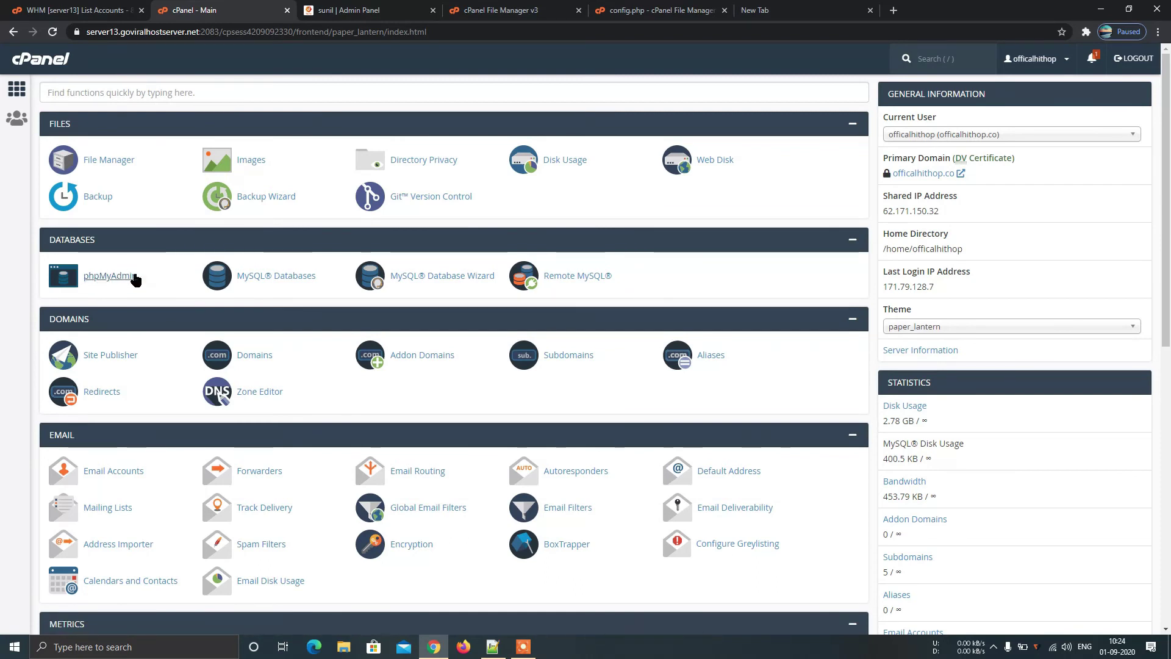
# In phpMyAdmin, open the Import page of the empty officalh_sunil database
pyautogui.click(111, 277)
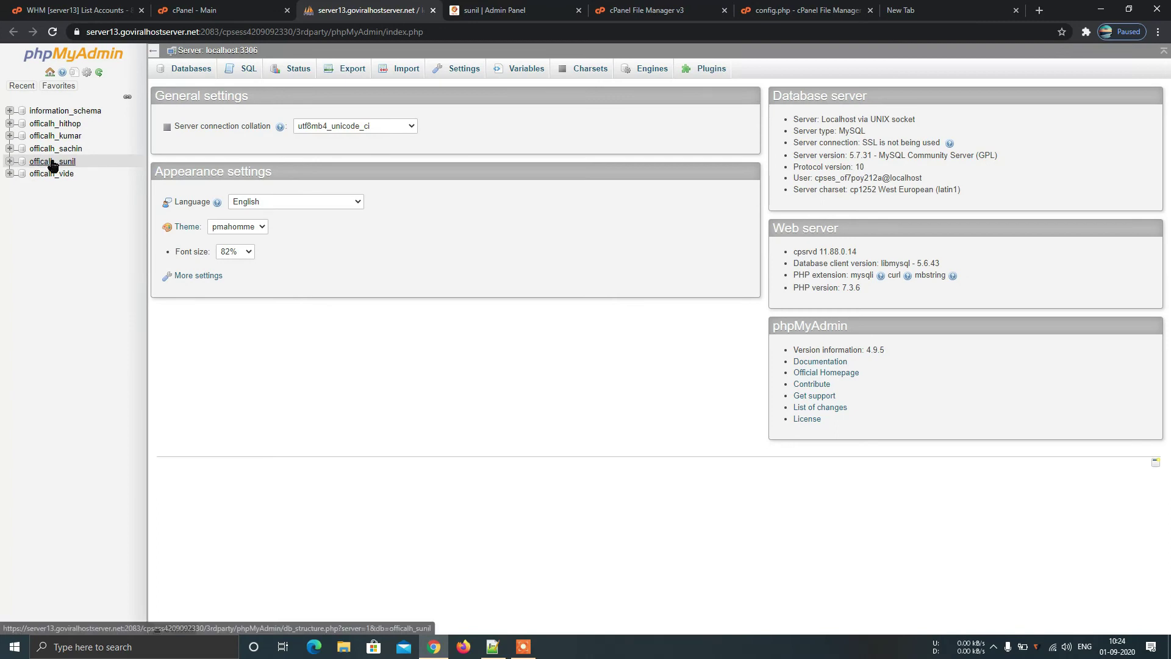
pyautogui.click(53, 162)
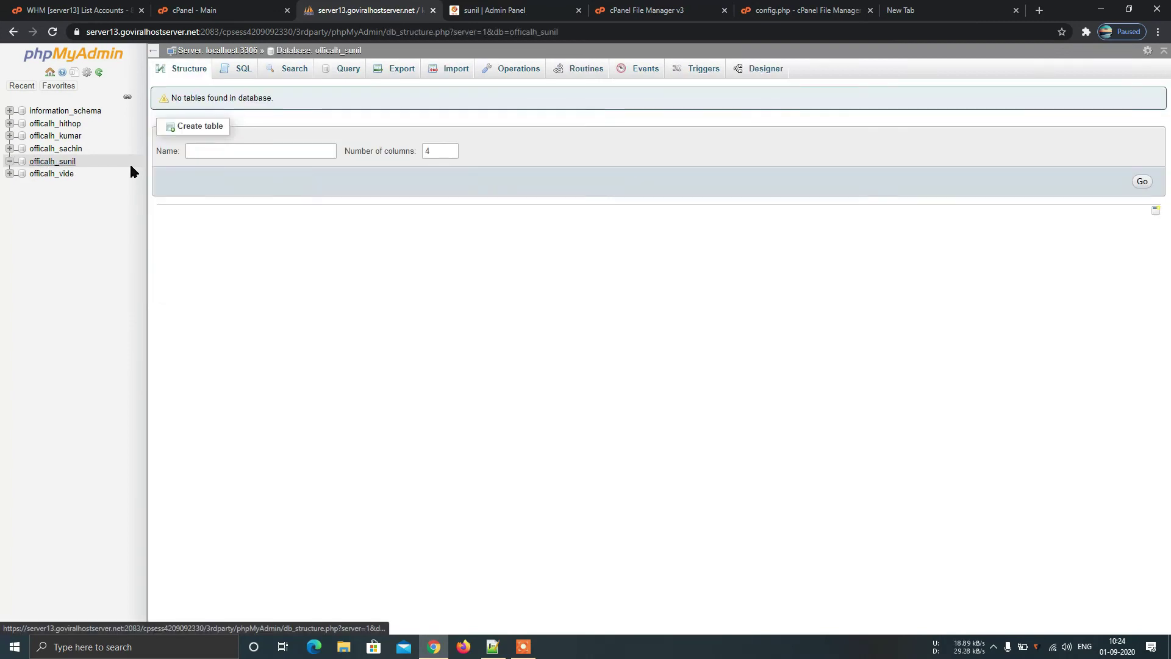
pyautogui.click(452, 72)
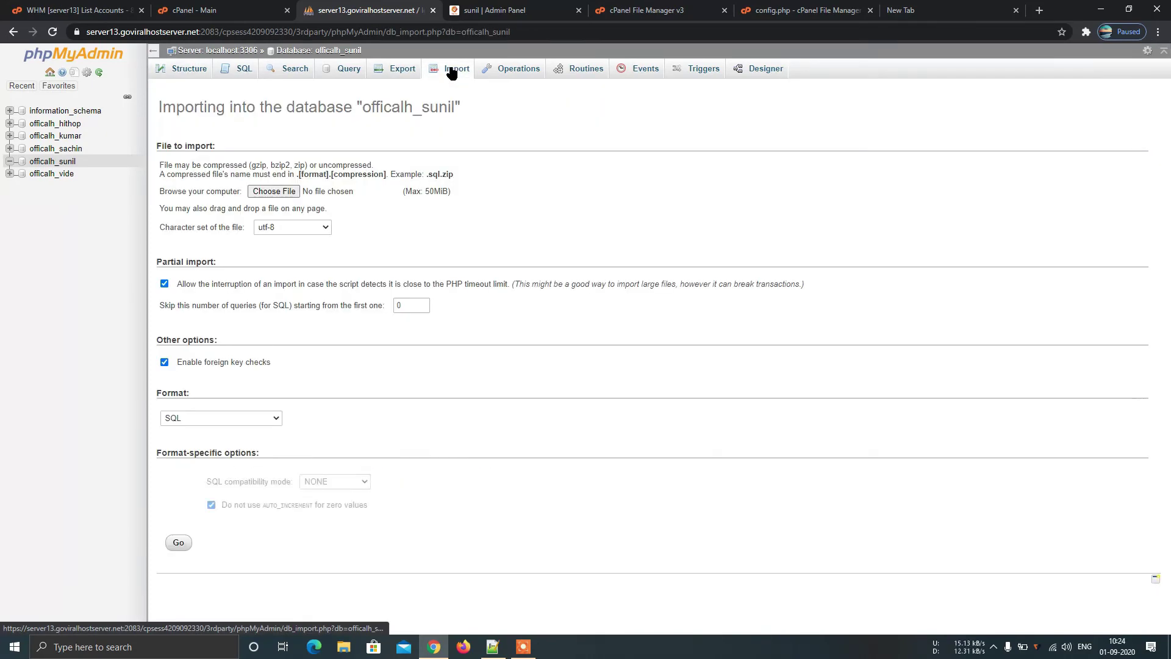
# Import tictic.sql from PHP API > Database into officalh_sunil and view its 13 tables
pyautogui.click(275, 192)
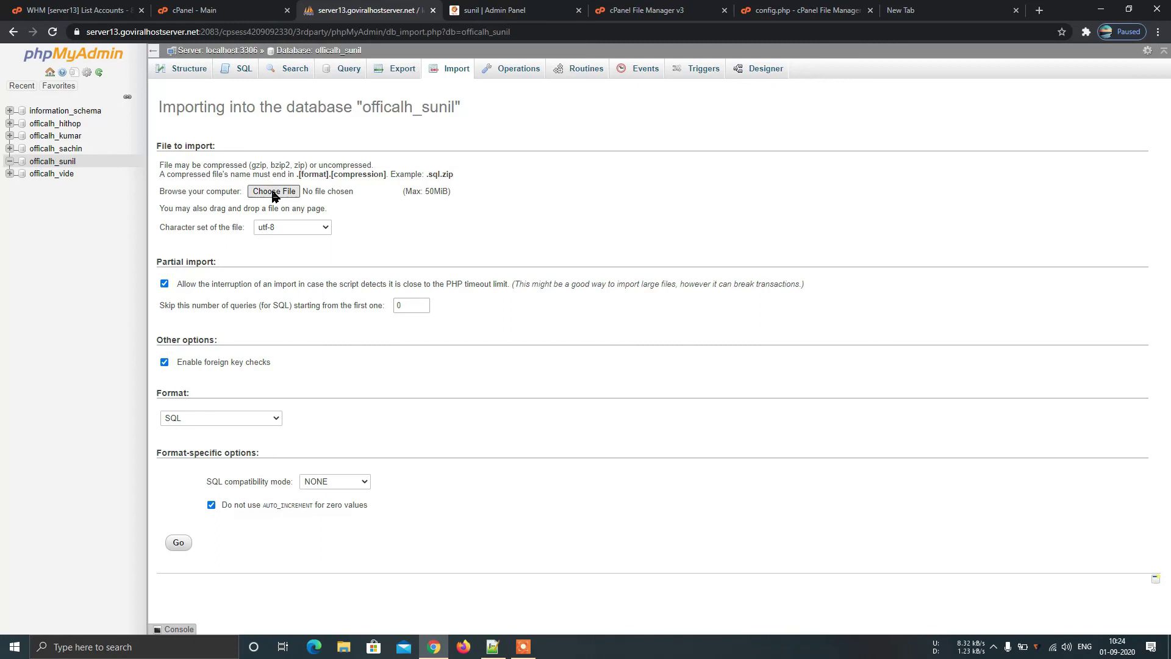
pyautogui.click(144, 94)
pyautogui.doubleClick(144, 91)
pyautogui.doubleClick(146, 91)
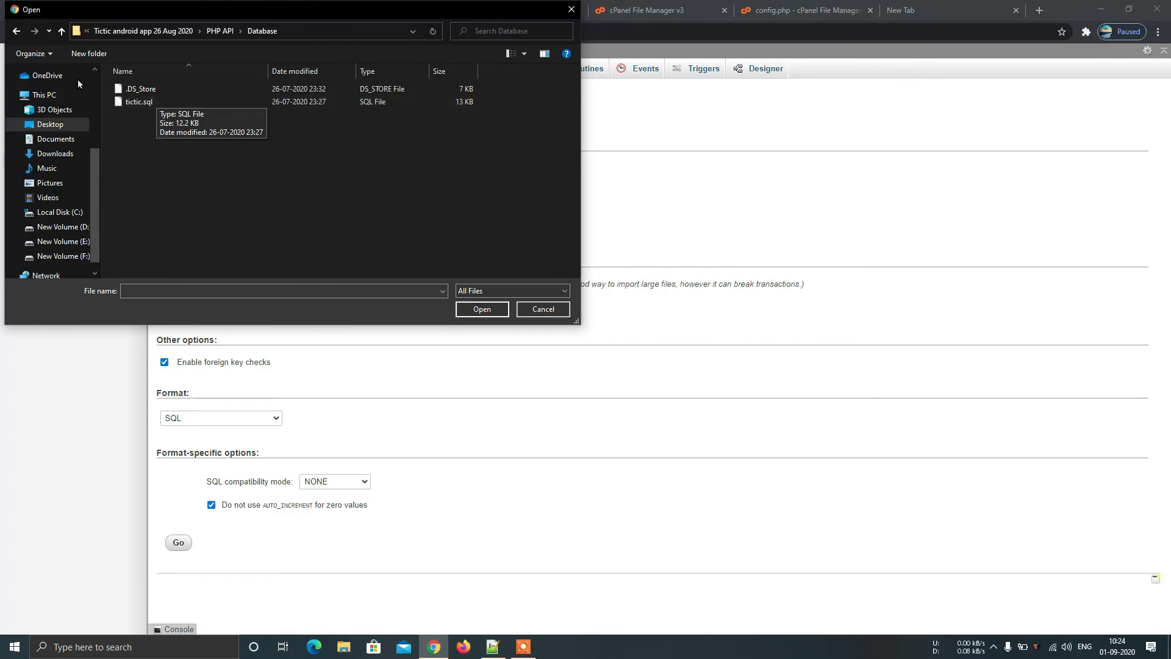
pyautogui.doubleClick(137, 103)
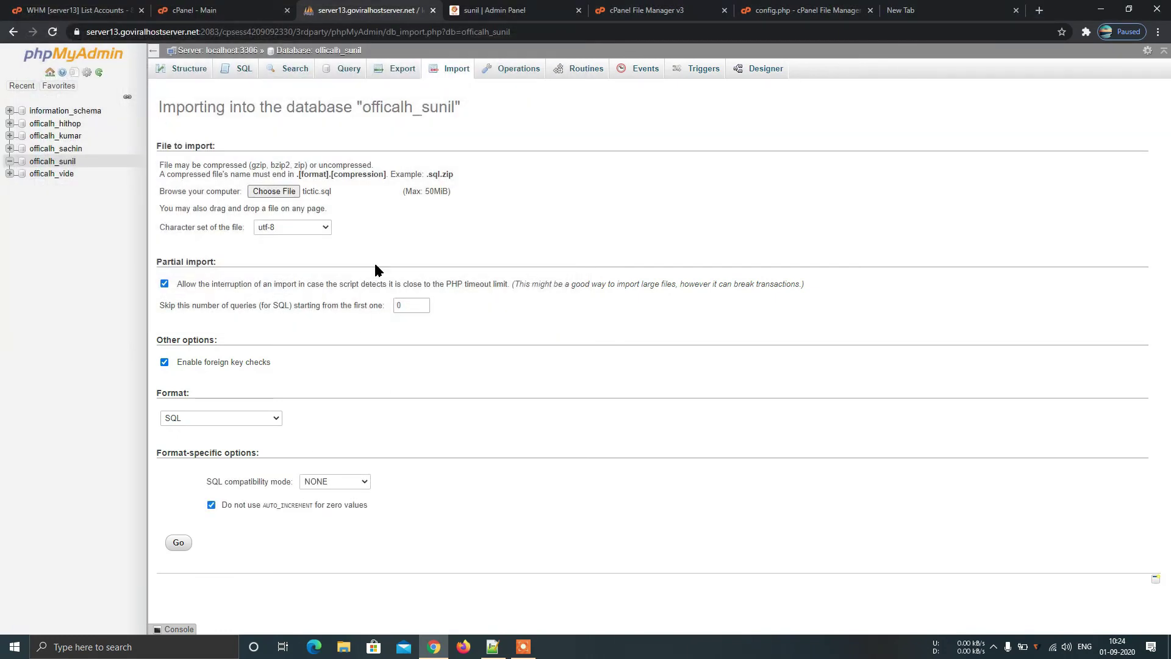
pyautogui.click(177, 545)
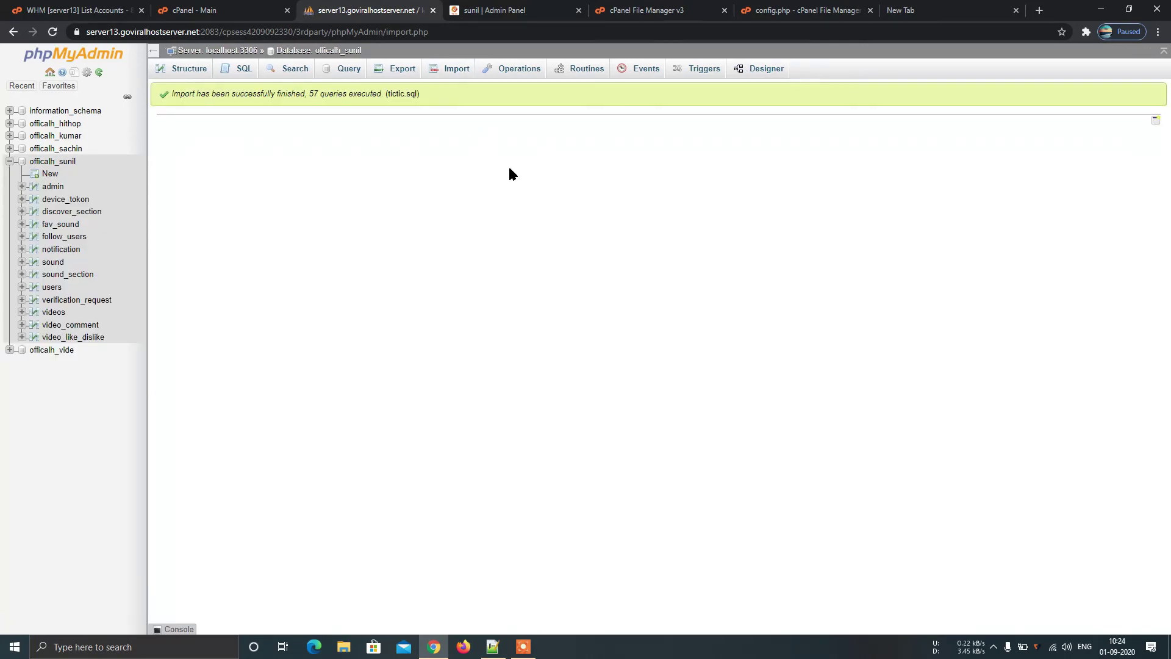
pyautogui.click(68, 163)
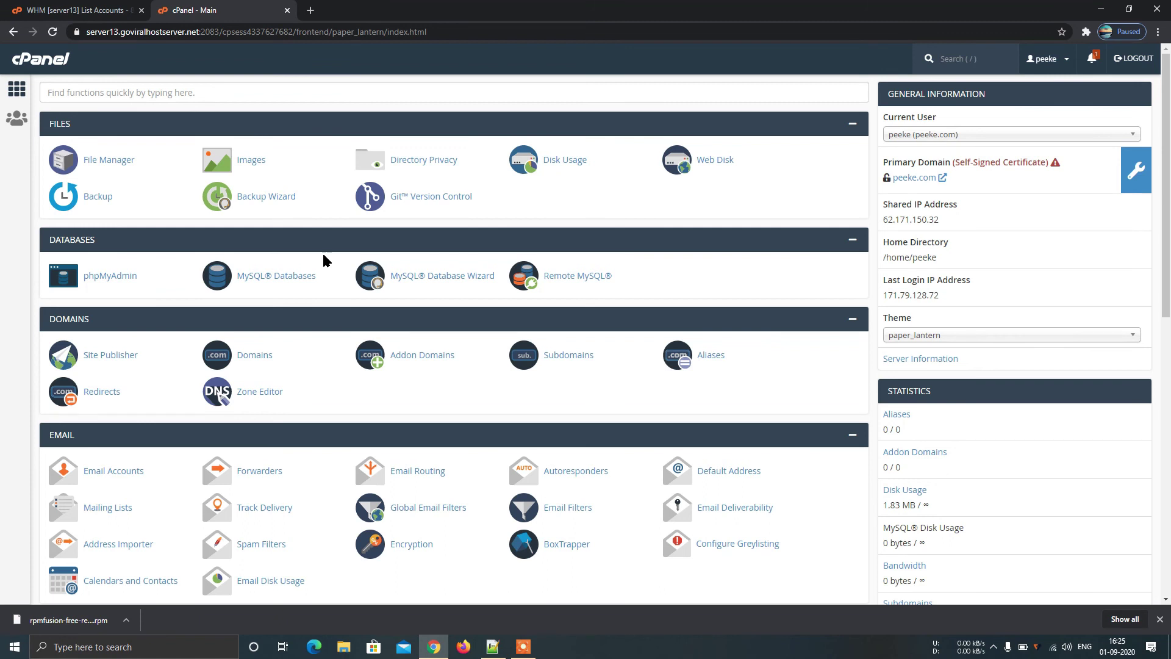
# Open the Terminal from the Advanced section of the cPanel home page
pyautogui.scroll(-2, 334, 420)
pyautogui.scroll(-4, 335, 421)
pyautogui.scroll(-3, 335, 421)
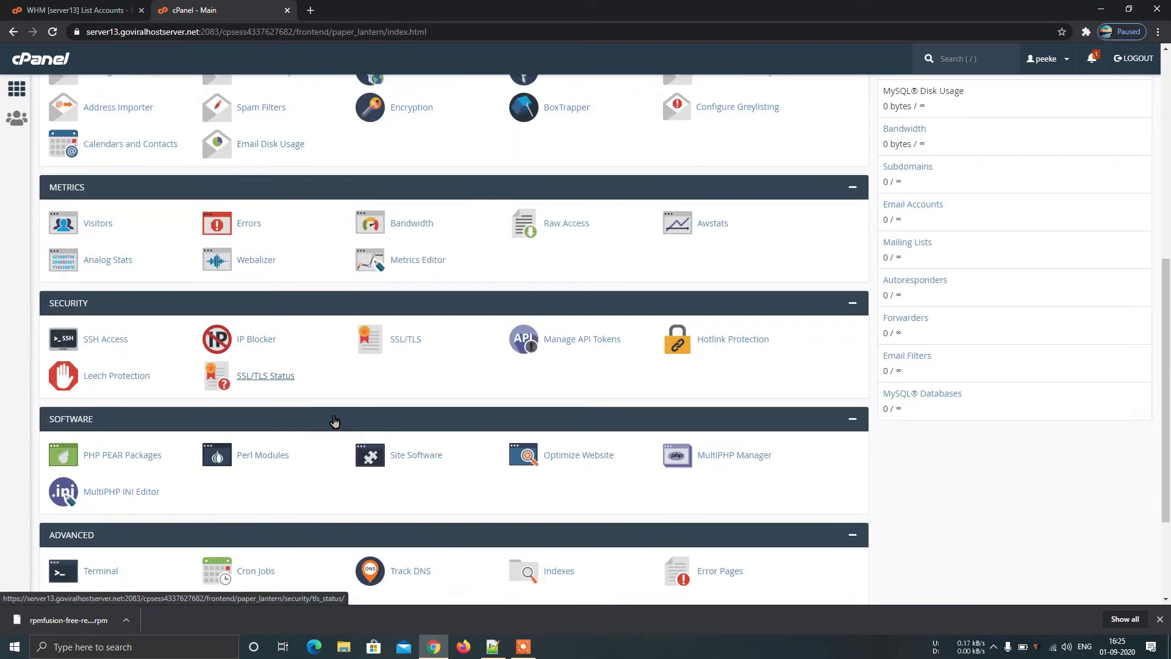
pyautogui.scroll(10, 334, 421)
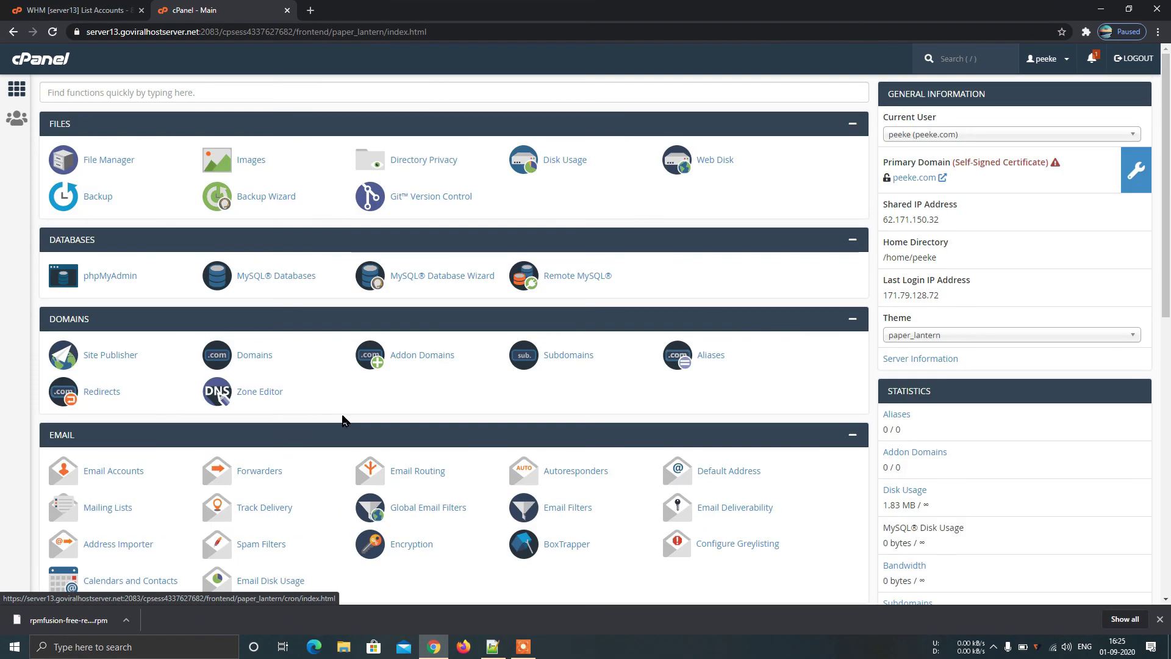
pyautogui.scroll(-1, 276, 436)
pyautogui.scroll(-9, 275, 435)
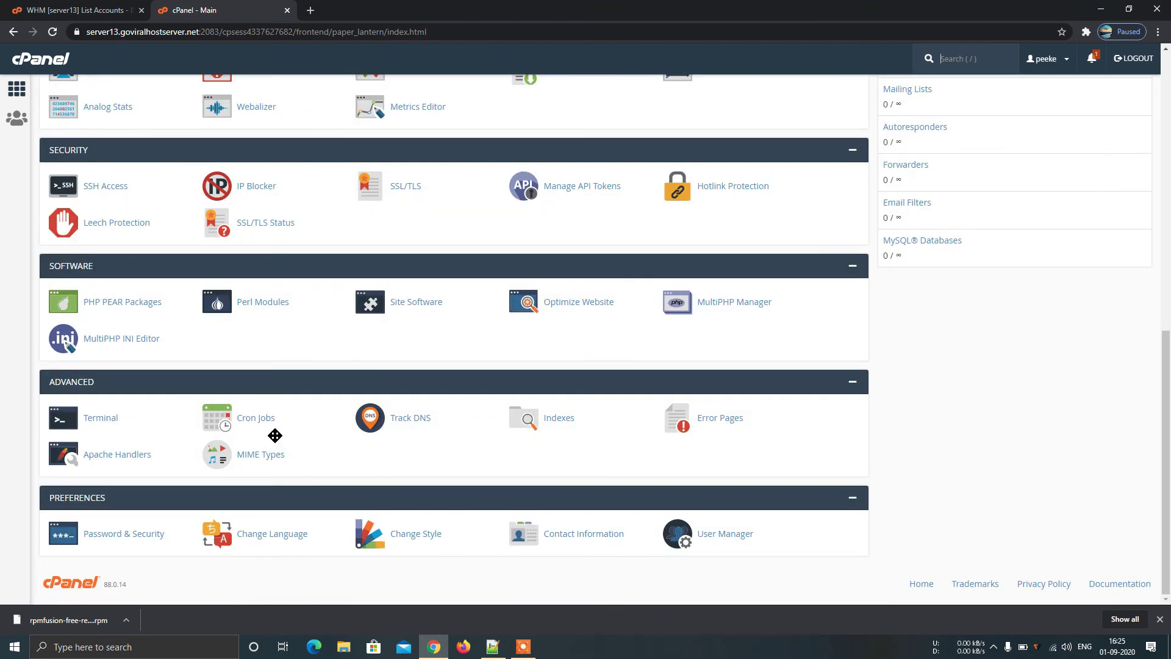
pyautogui.click(99, 420)
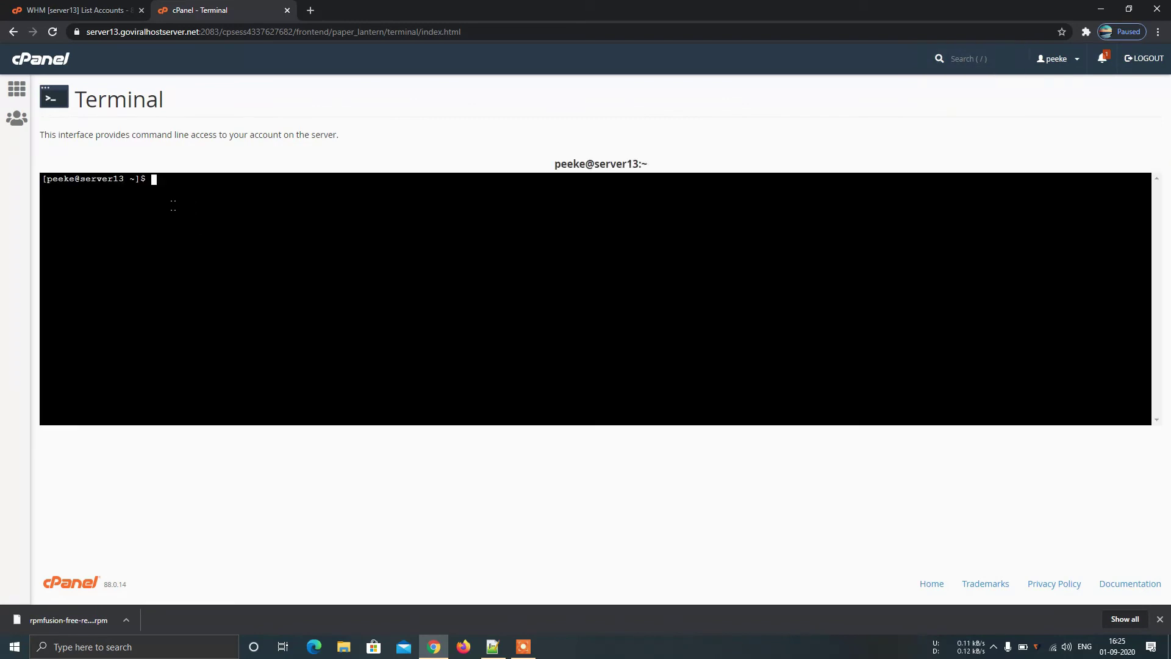
# Copy the 'sudo yum install epel-release' command from the Notepad++ notes
pyautogui.click(493, 647)
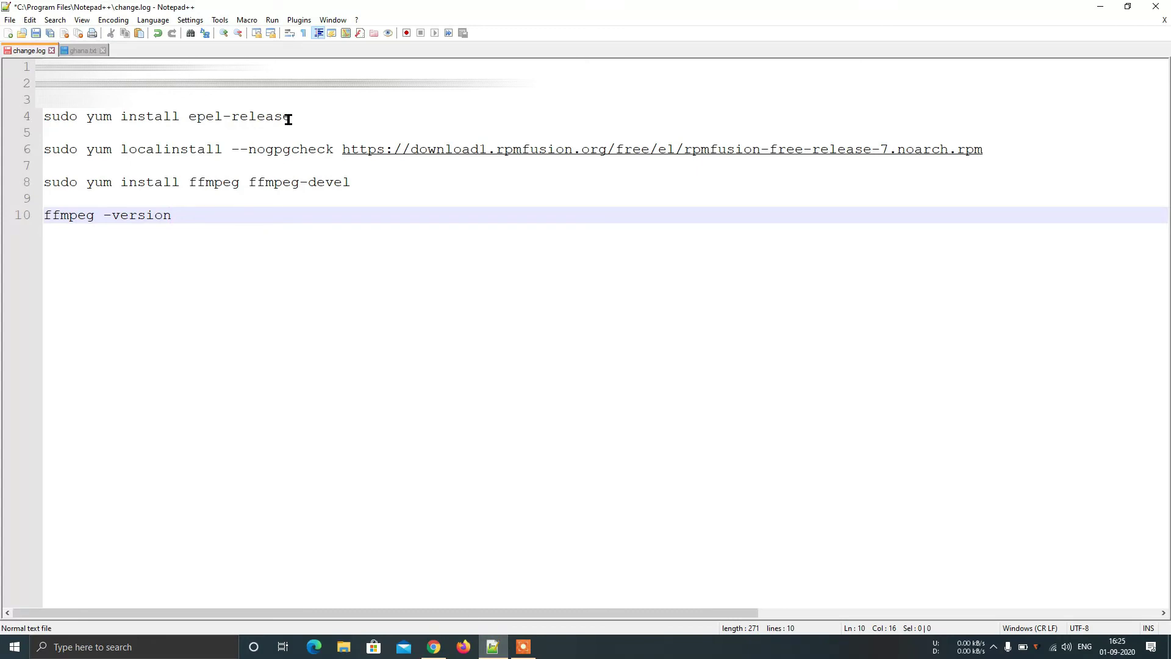
pyautogui.moveTo(294, 117); pyautogui.dragTo(12, 118)
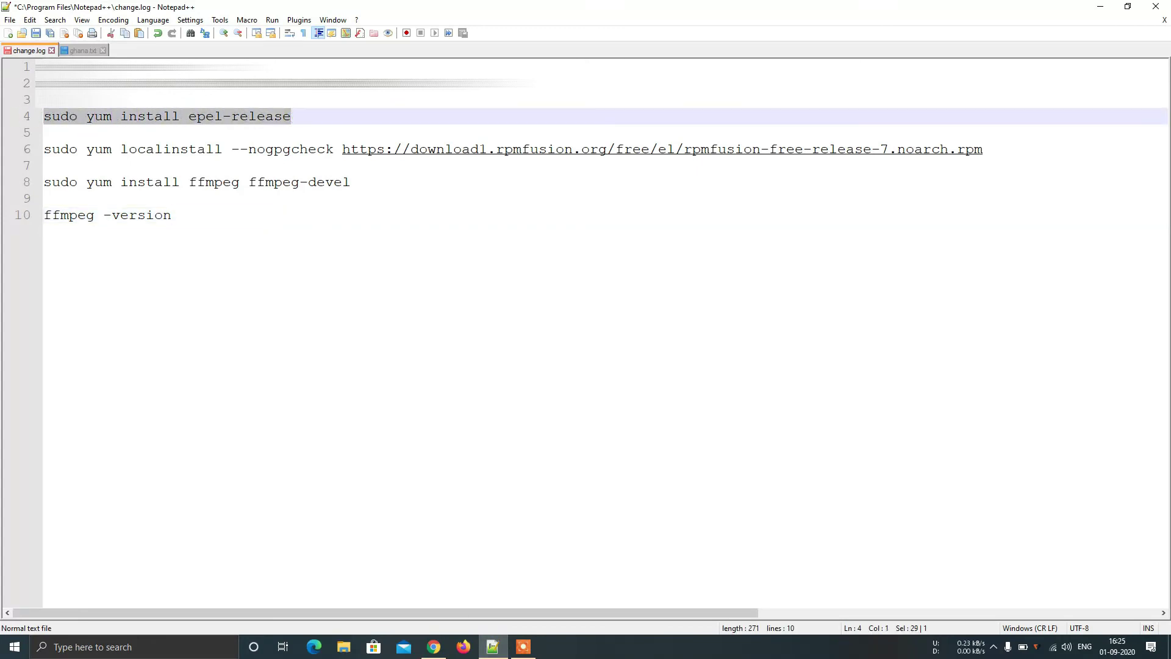
pyautogui.rightClick(150, 119)
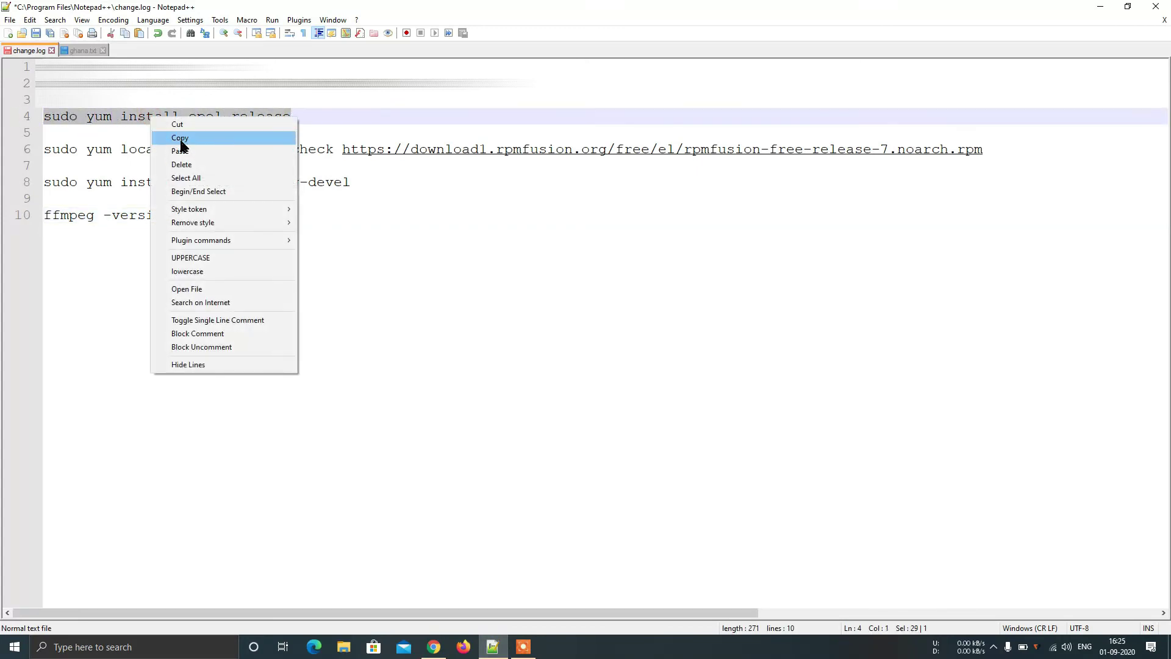
pyautogui.click(178, 138)
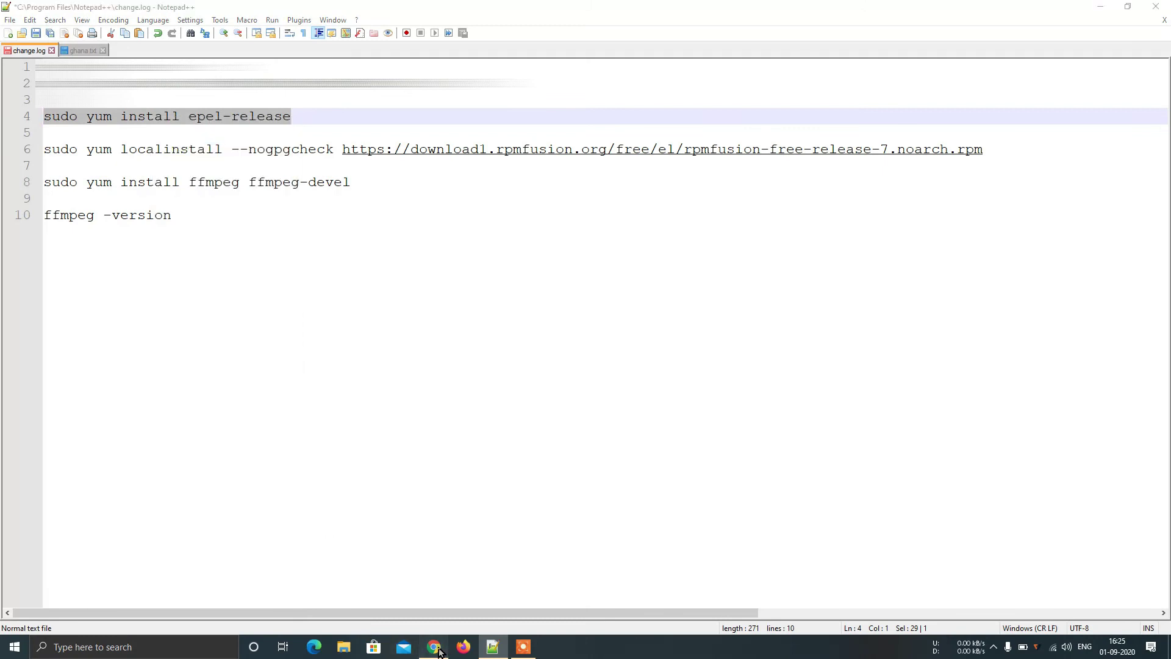
pyautogui.click(434, 648)
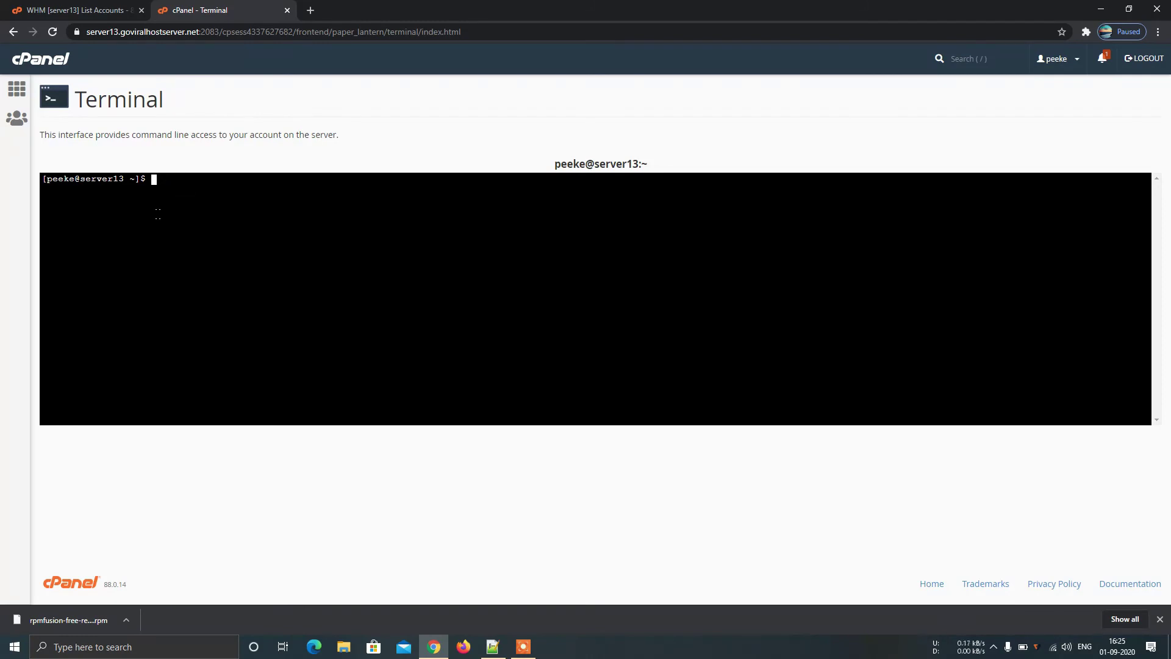
# Paste and run 'sudo yum install epel-release' at the Terminal prompt
pyautogui.tripleClick(170, 188)
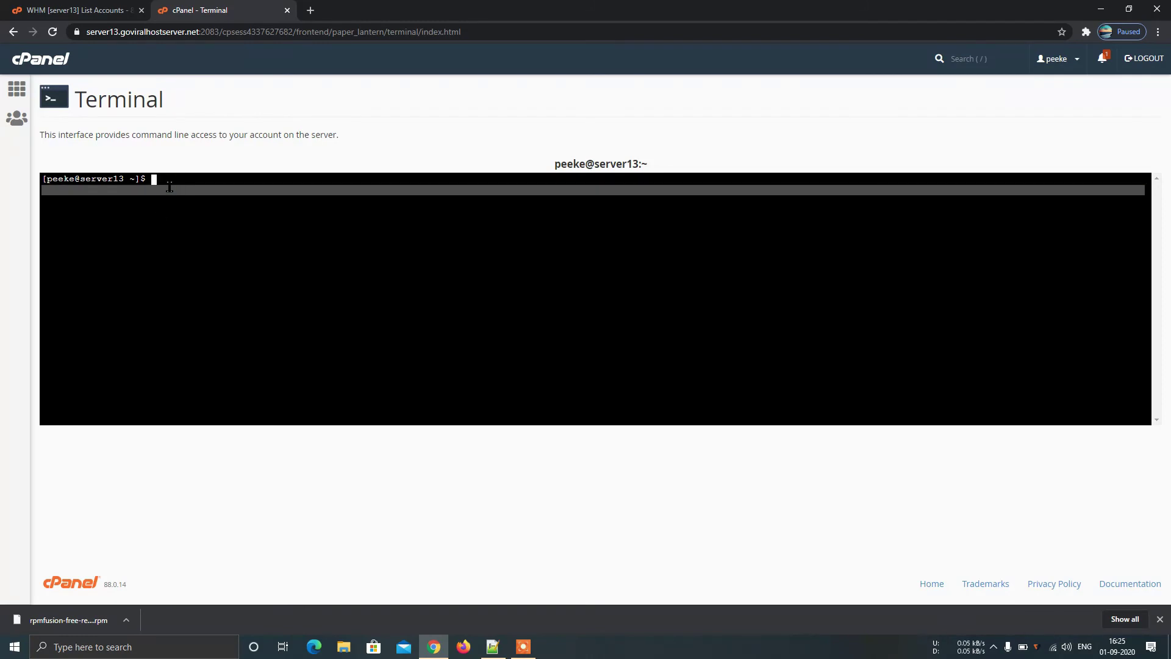
pyautogui.rightClick(170, 179)
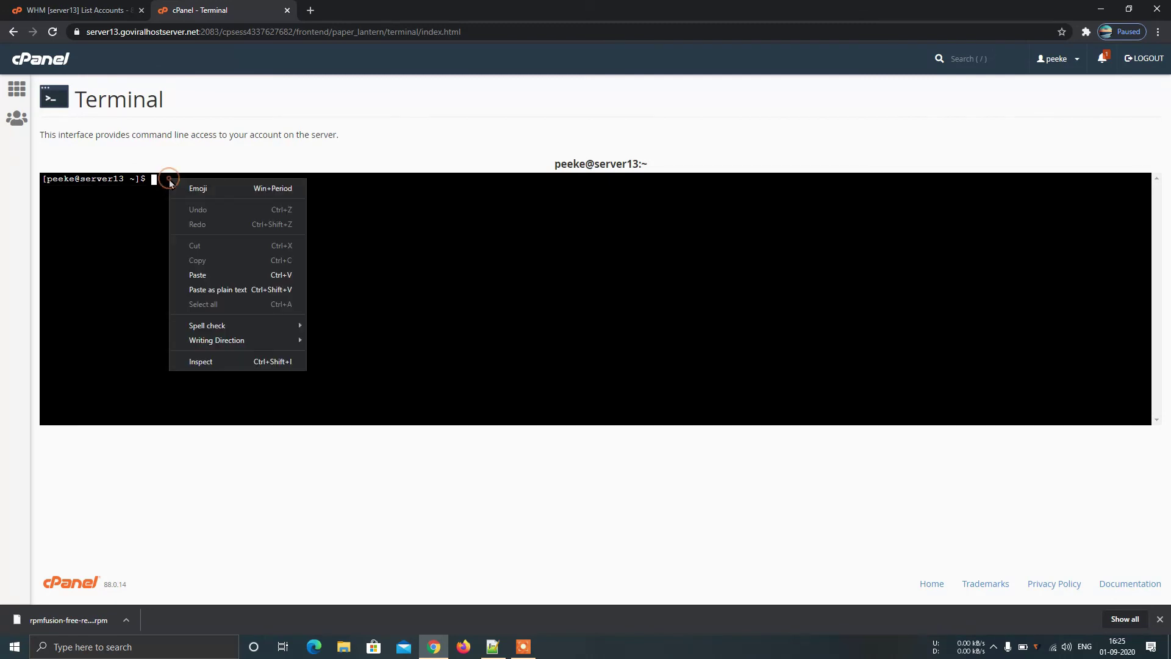
pyautogui.click(198, 275)
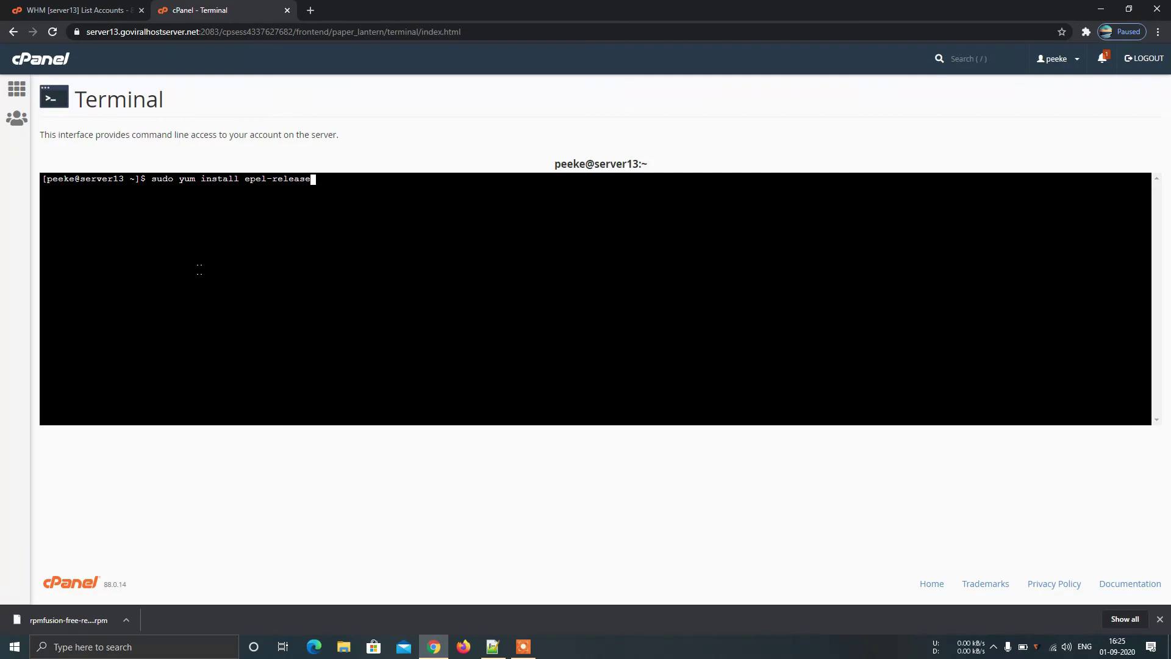
pyautogui.press('Return')
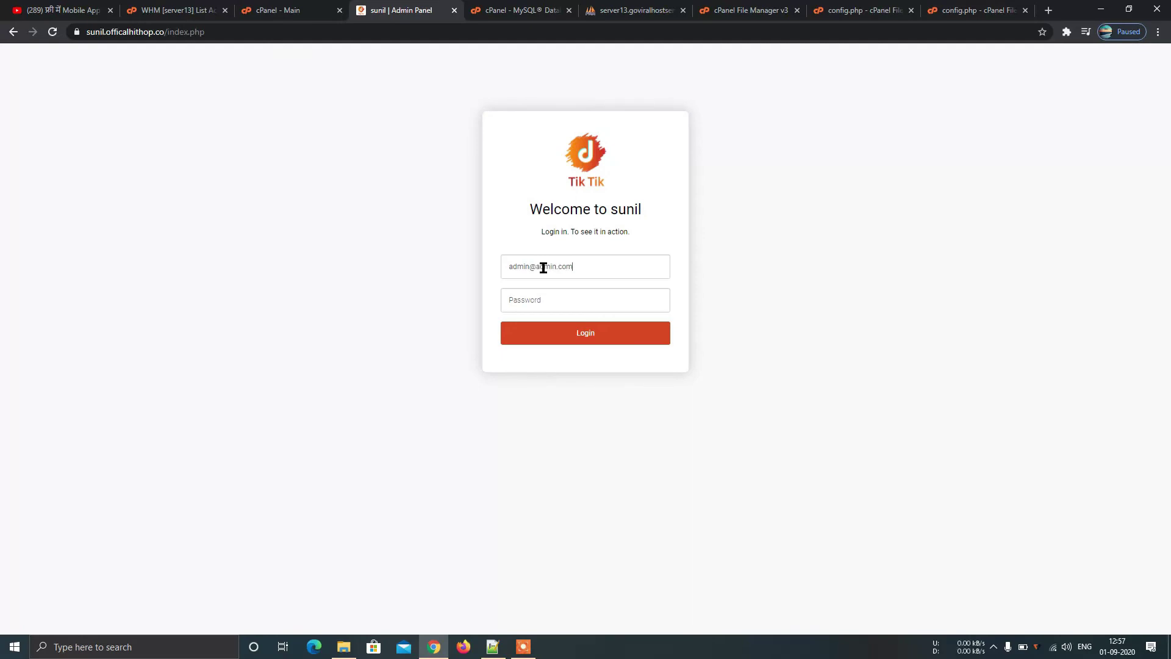
# Log in with the admin password and browse All Sounds, All Videos, Discovery Section and All Users
pyautogui.click(551, 303)
pyautogui.click(581, 334)
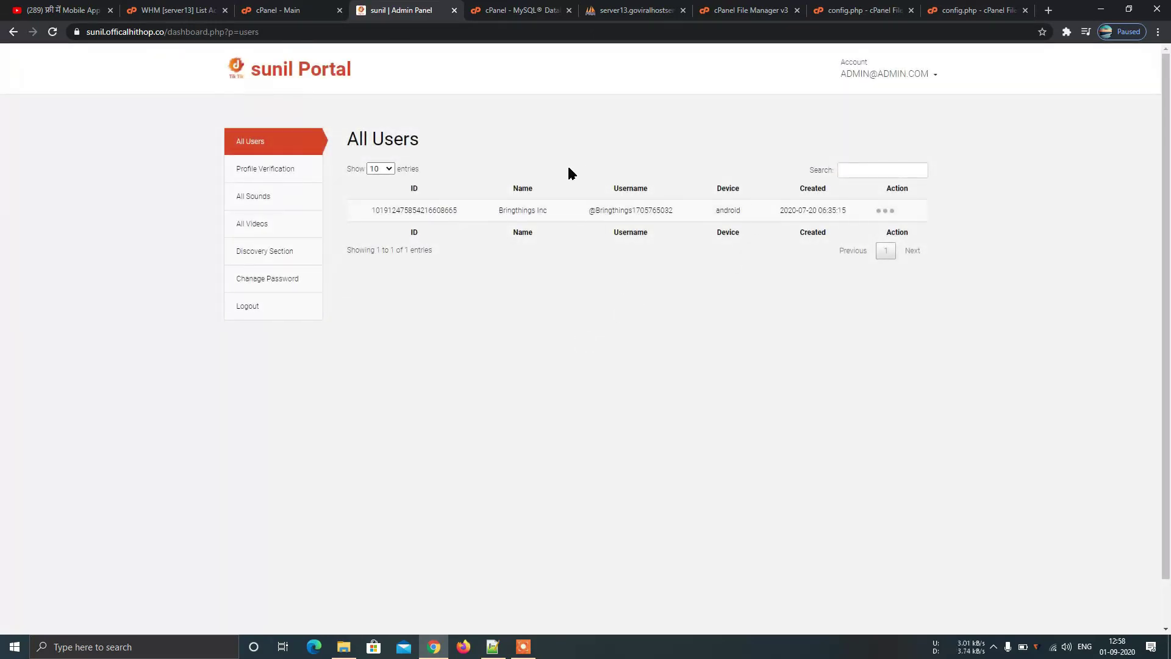
pyautogui.click(257, 199)
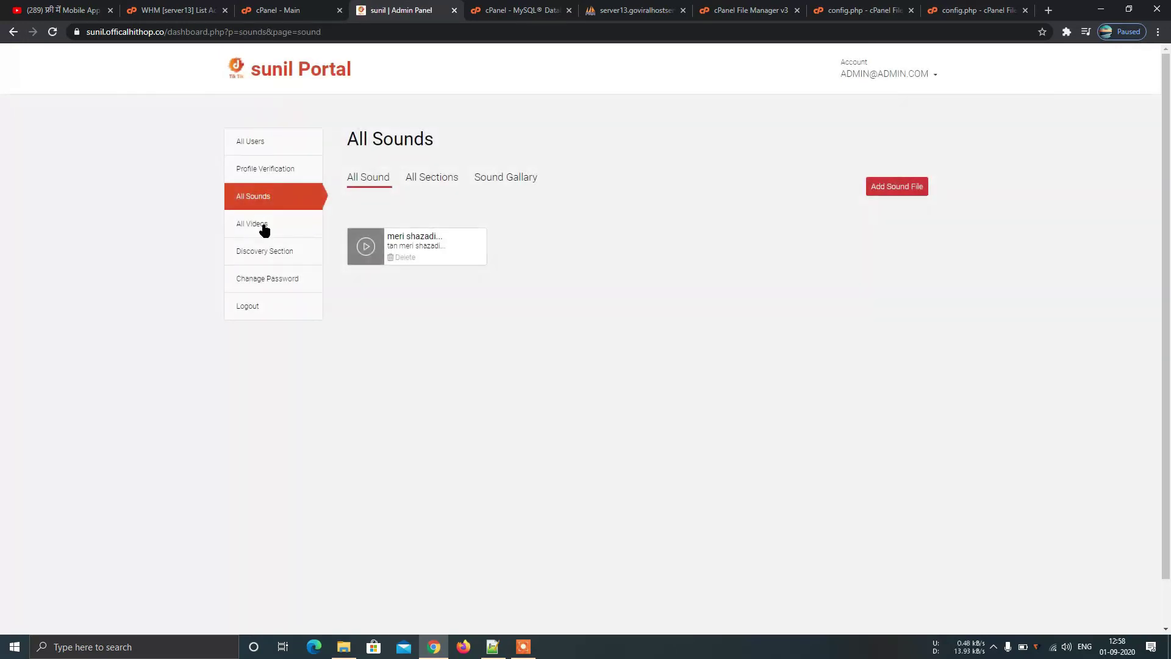
pyautogui.click(265, 227)
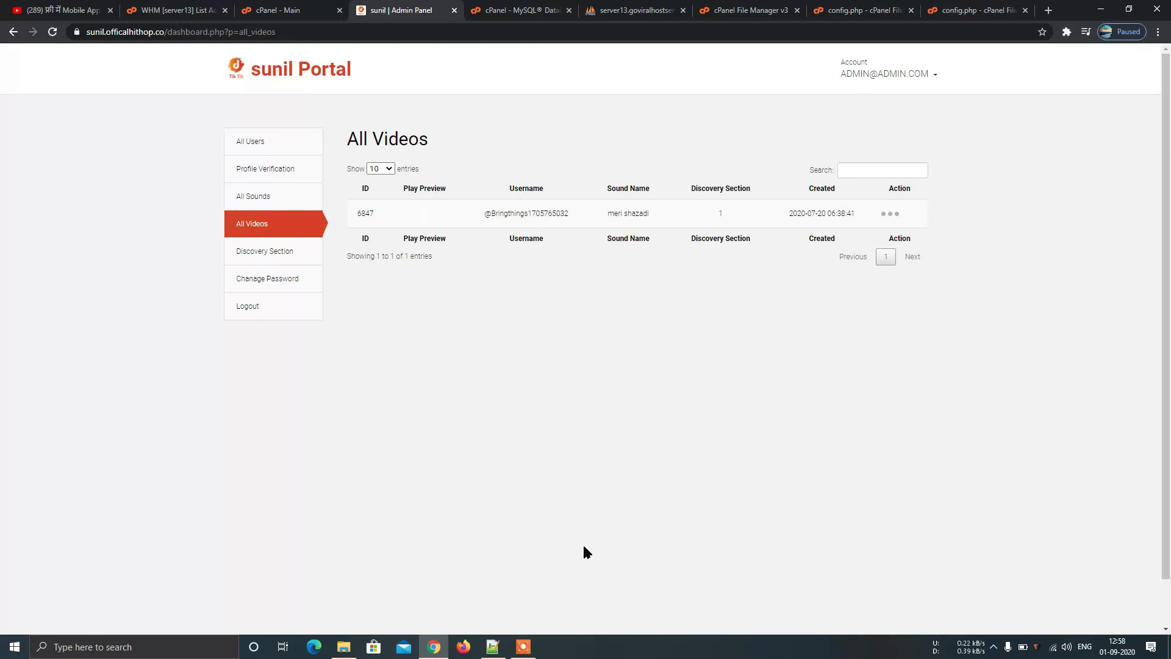
pyautogui.click(523, 646)
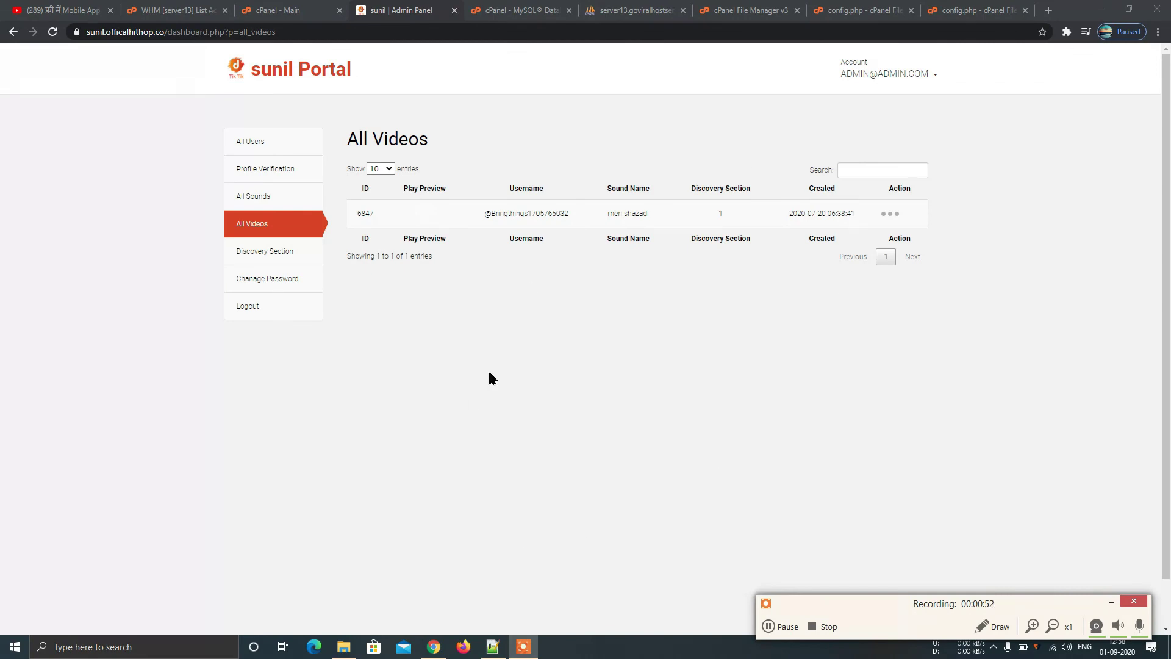
pyautogui.click(282, 249)
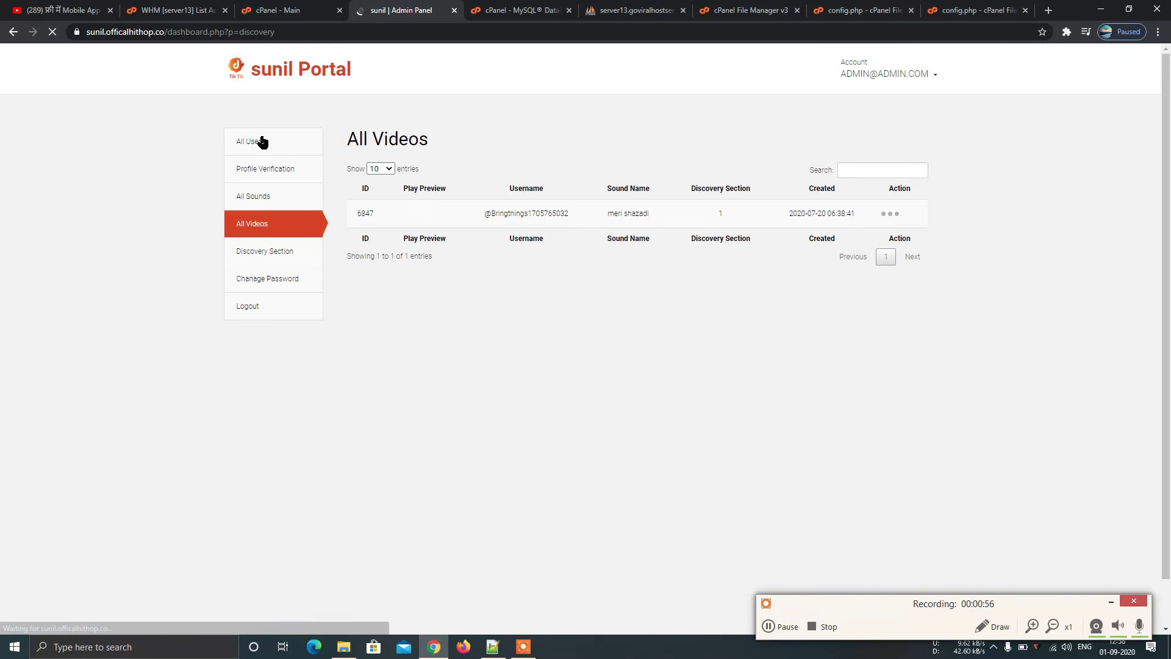
pyautogui.click(264, 141)
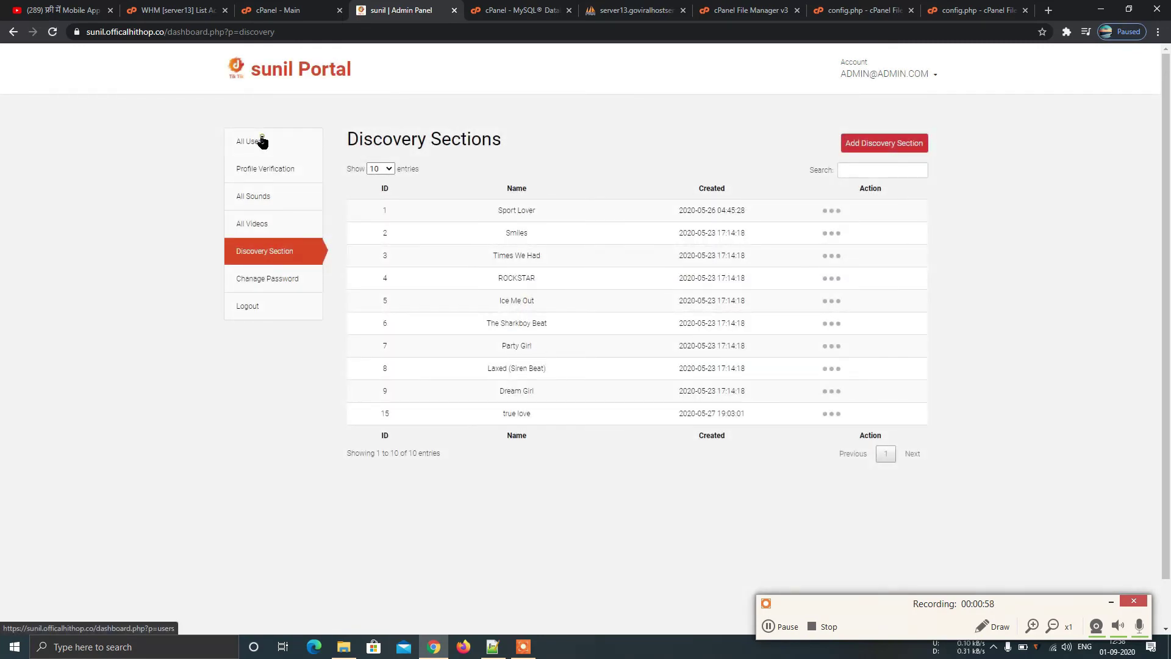